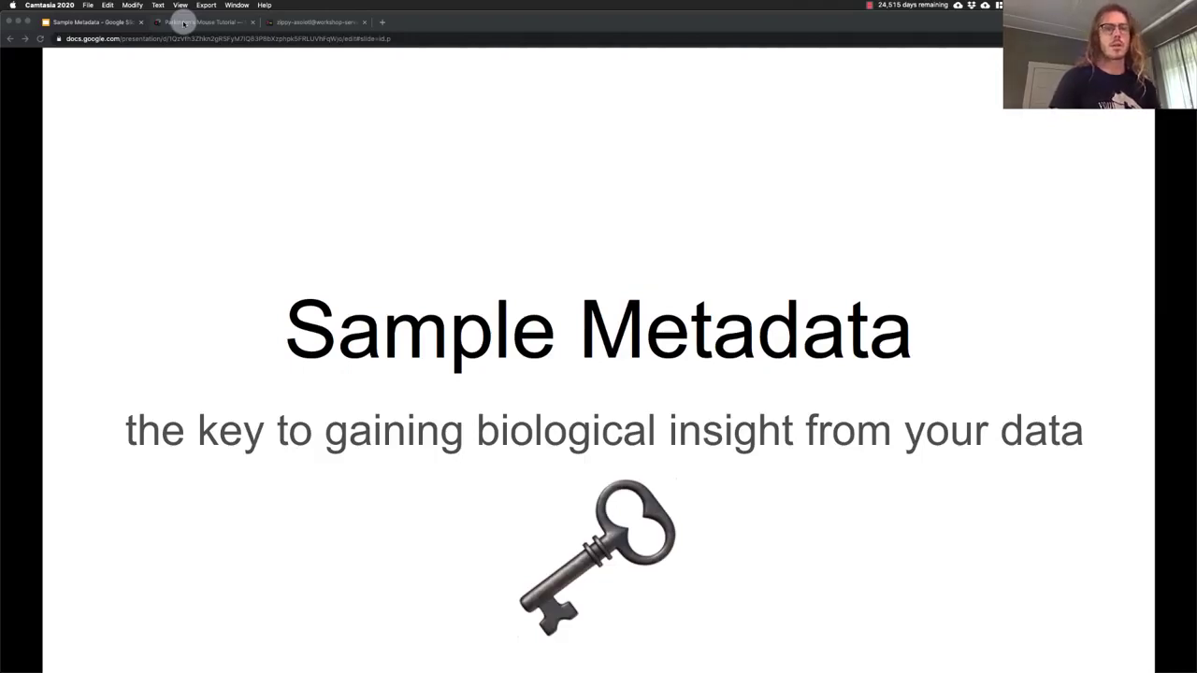
Step: Switch to the Parkinson's Mouse Tutorial tab to show its Metadata table
{"action": "left_click", "coordinate": [184, 22]}
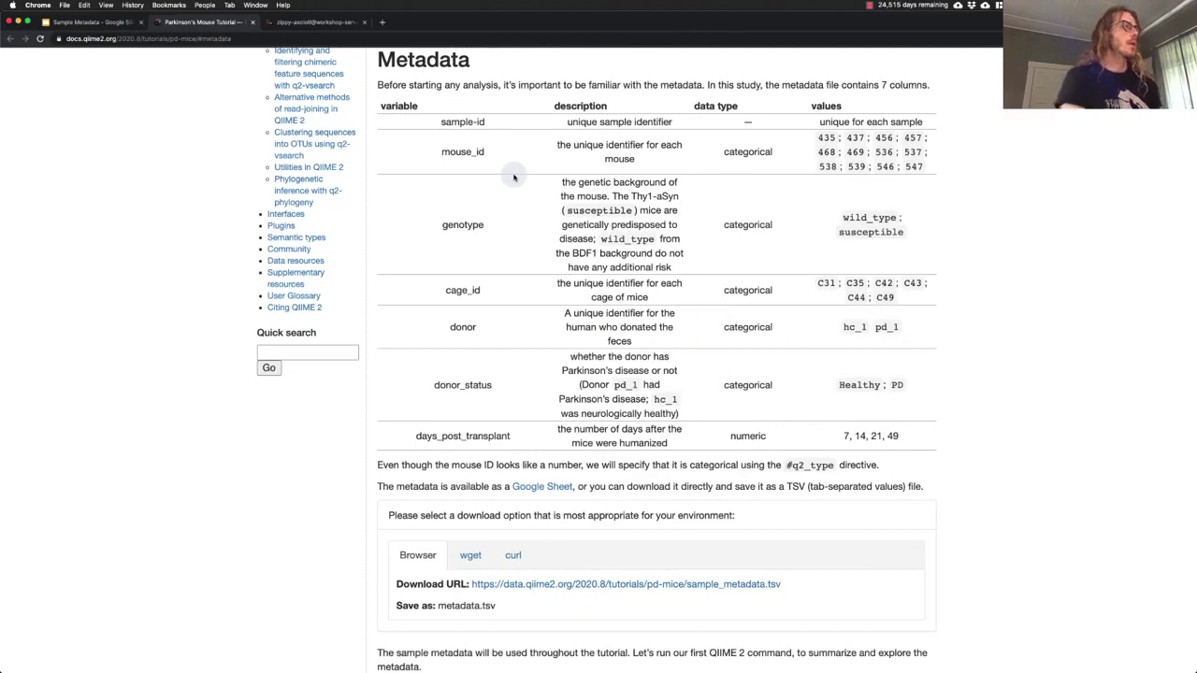
Step: Load the QIIME 2 documentation site docs.qiime2.org in a new browser tab
{"action": "key", "text": "super+t"}
{"action": "type", "text": "docs"}
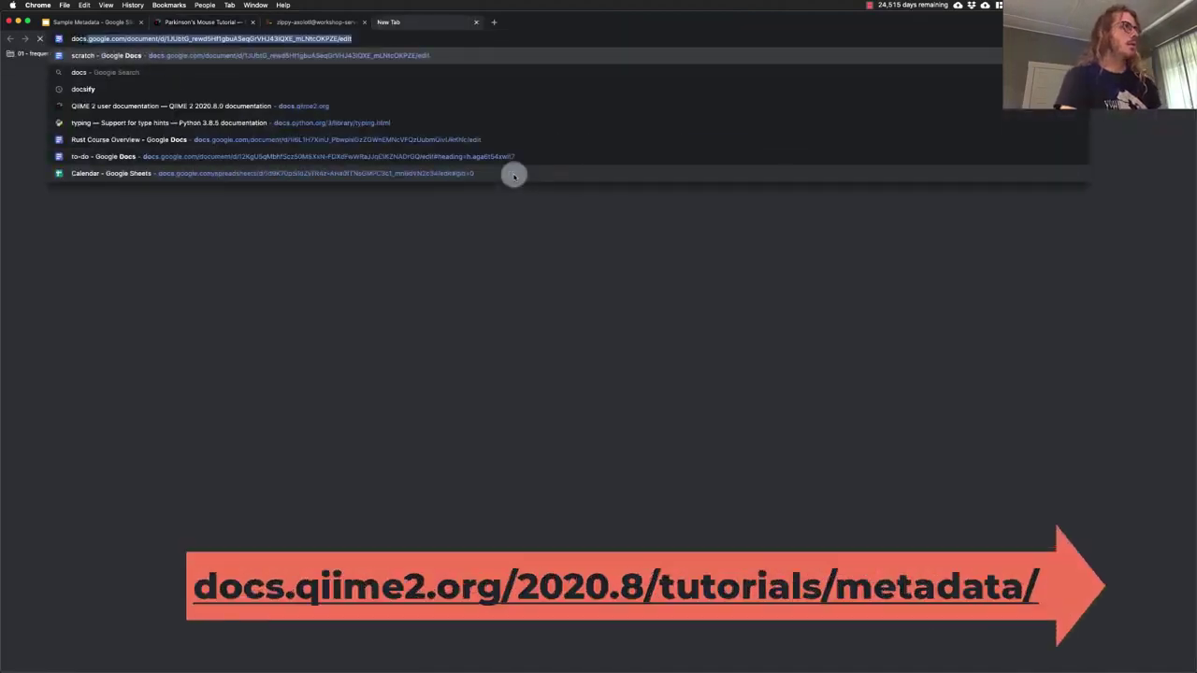
{"action": "type", "text": ".qiime"}
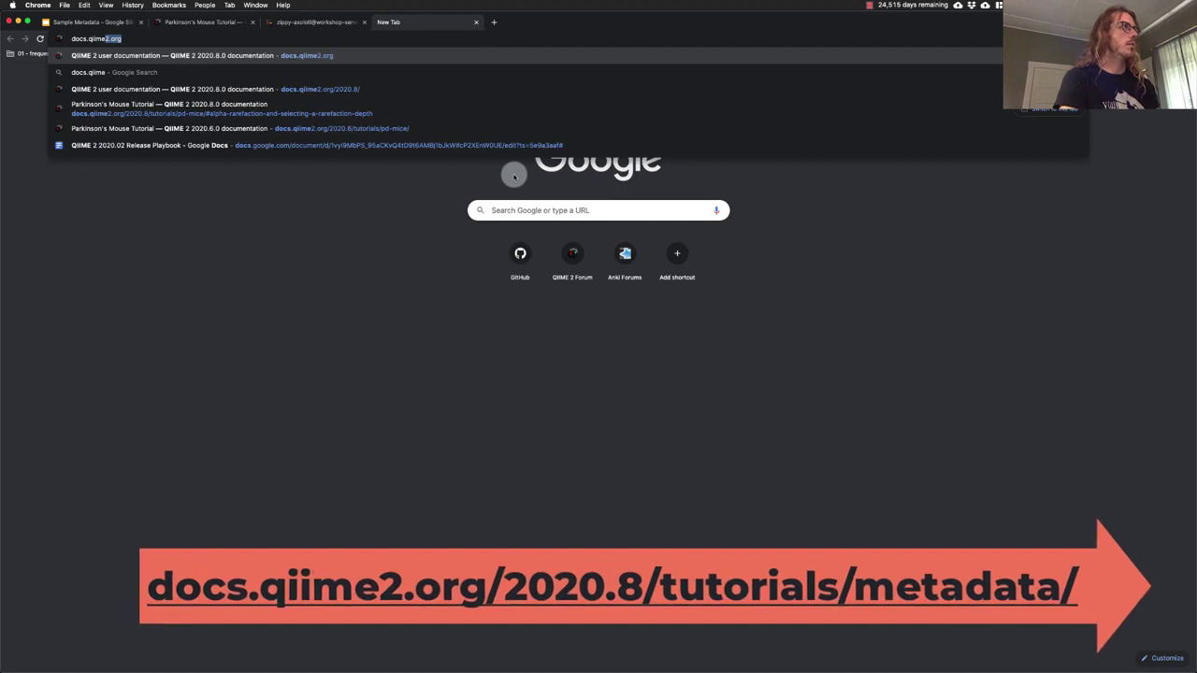
{"action": "type", "text": "2.org"}
{"action": "key", "text": "Return"}
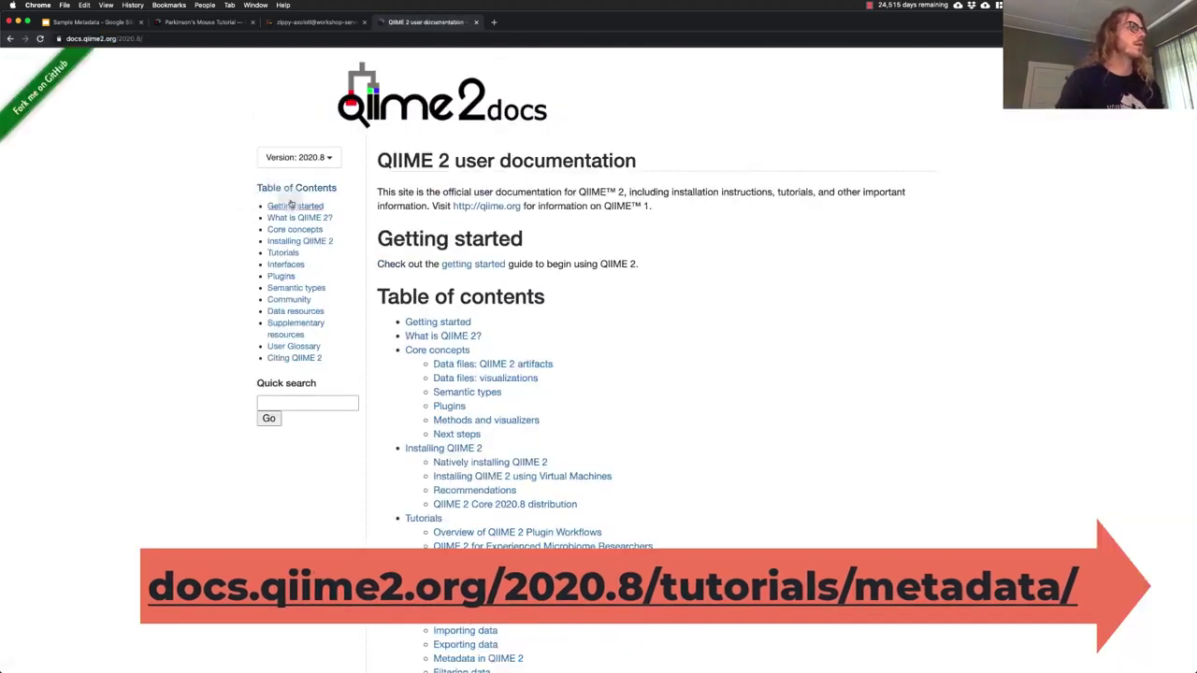
Step: Go to the Tutorials index and open the 'Metadata in QIIME 2' tutorial
{"action": "left_click", "coordinate": [288, 253]}
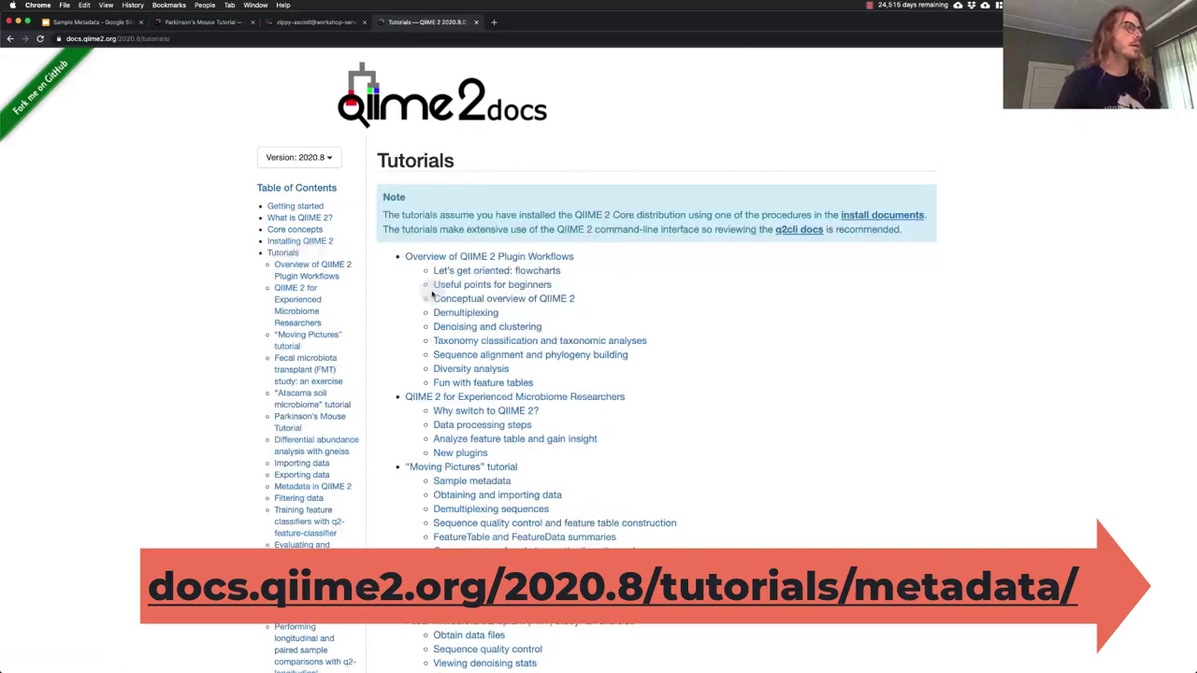
{"action": "scroll", "coordinate": [432, 294], "scroll_direction": "down", "scroll_amount": 10}
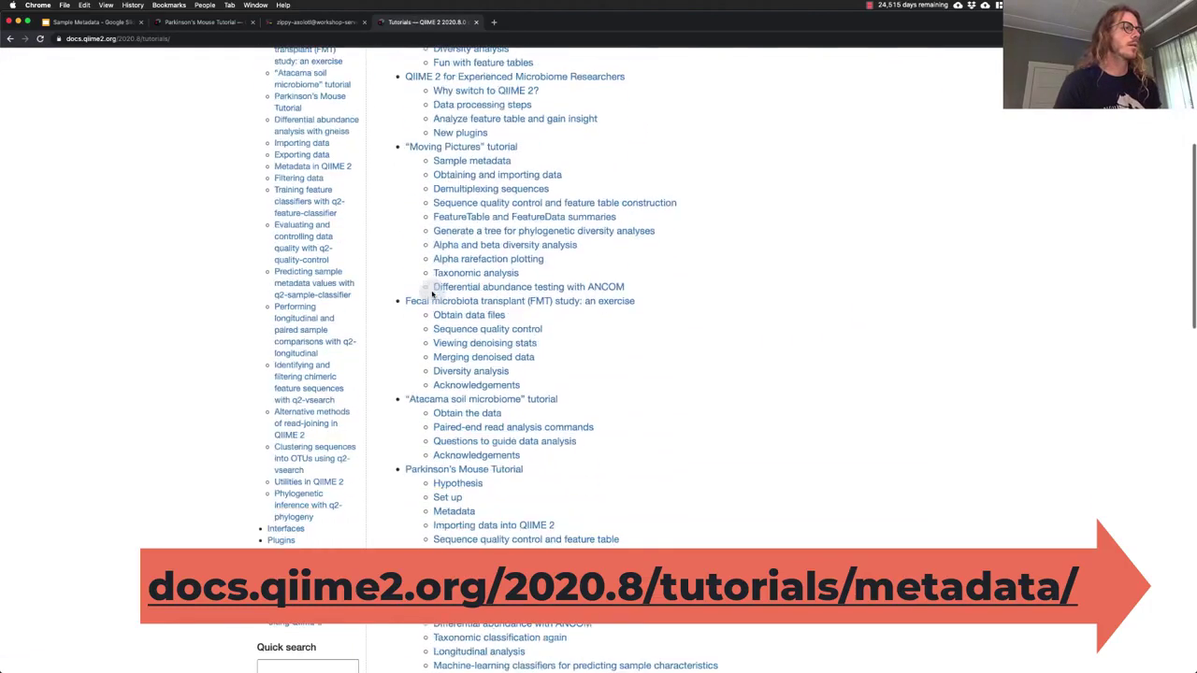
{"action": "scroll", "coordinate": [432, 293], "scroll_direction": "down", "scroll_amount": 12}
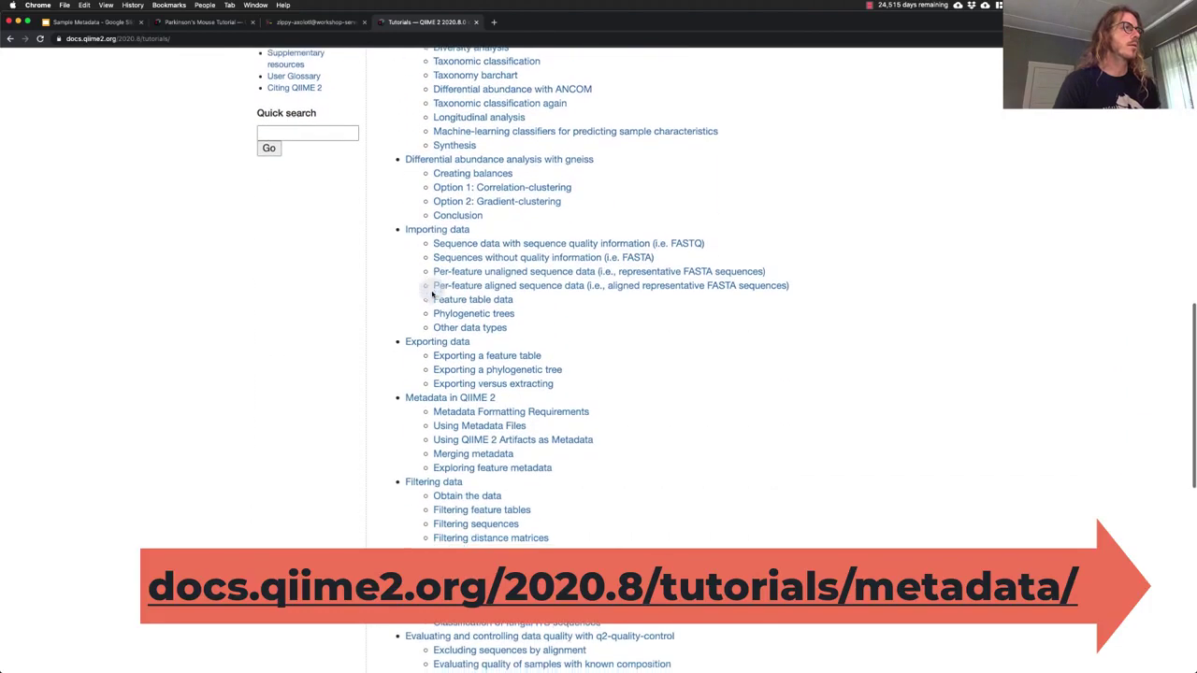
{"action": "scroll", "coordinate": [391, 309], "scroll_direction": "down", "scroll_amount": 3}
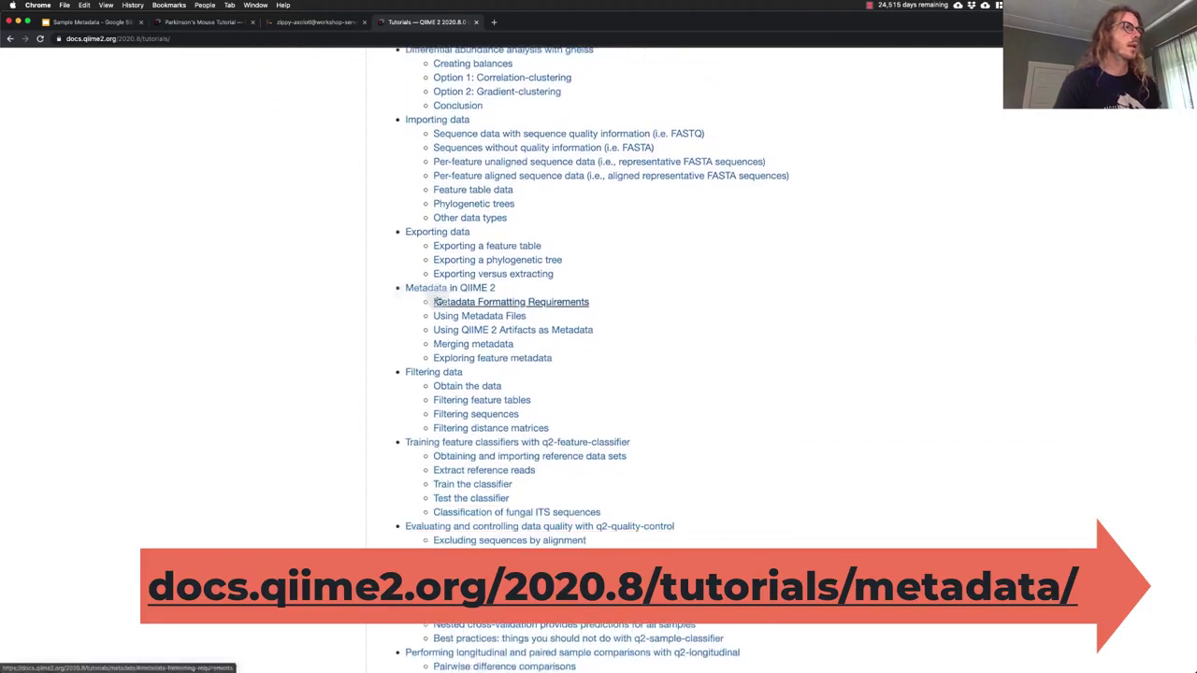
{"action": "left_click", "coordinate": [453, 288]}
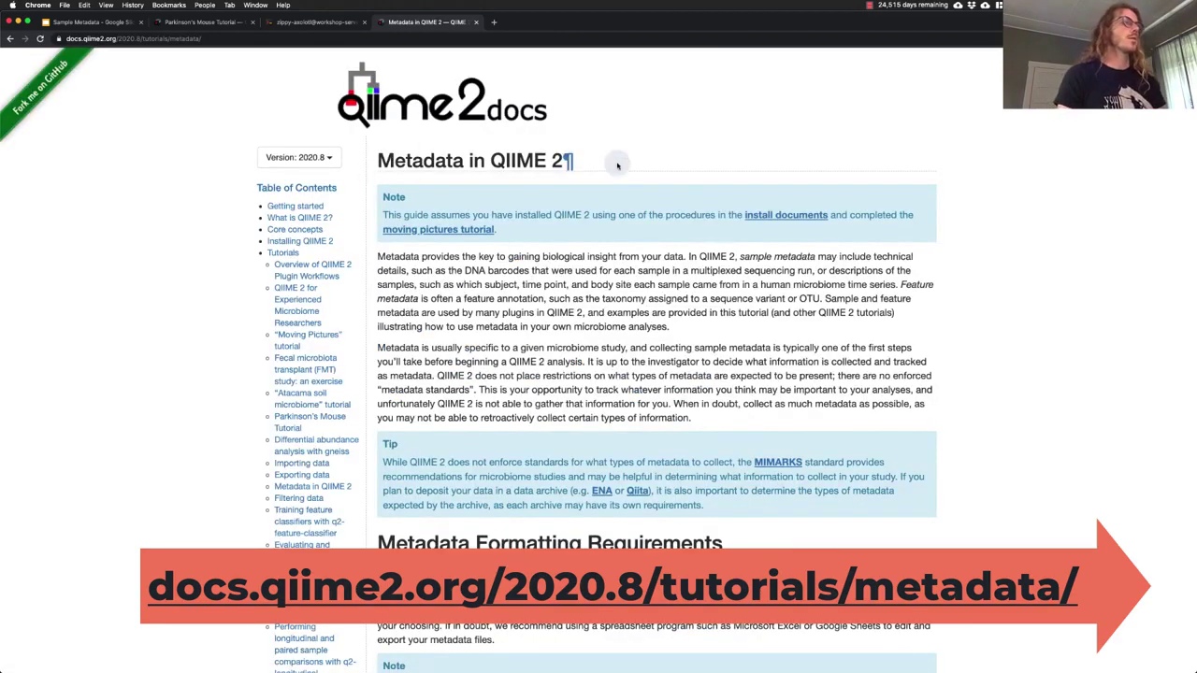
Step: Scroll the 'Metadata in QIIME 2' page down to the Identifier Column section
{"action": "scroll", "coordinate": [708, 331], "scroll_direction": "down", "scroll_amount": 5}
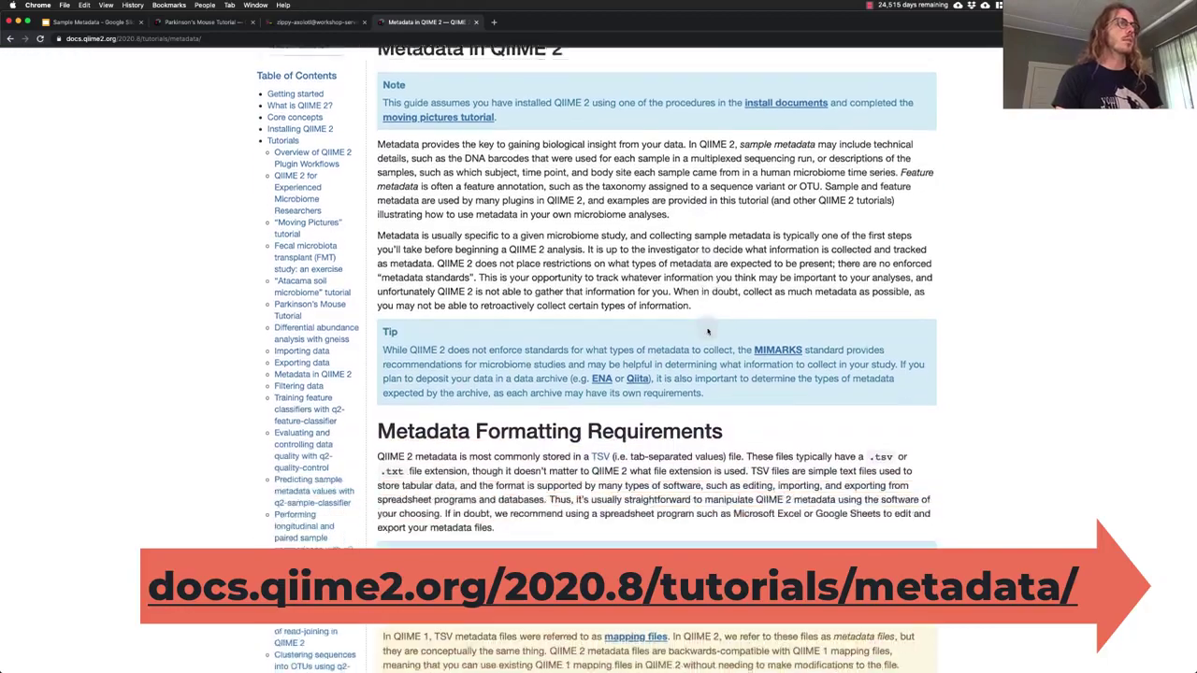
{"action": "scroll", "coordinate": [708, 331], "scroll_direction": "down", "scroll_amount": 4}
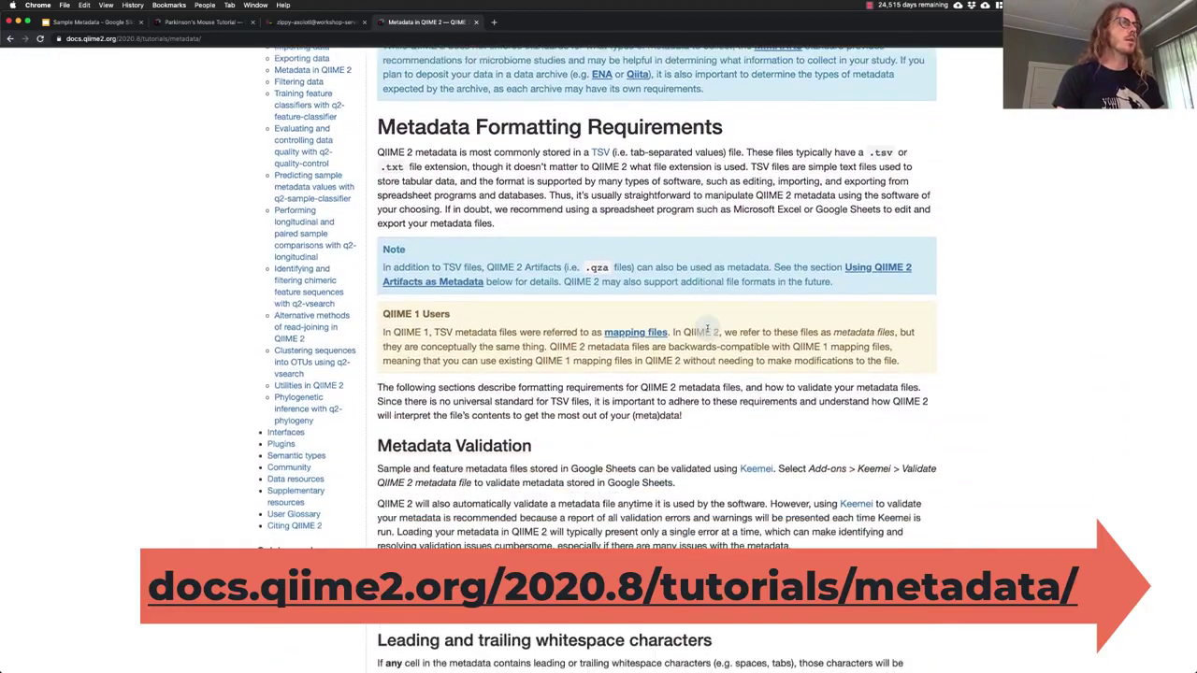
{"action": "scroll", "coordinate": [708, 331], "scroll_direction": "down", "scroll_amount": 7}
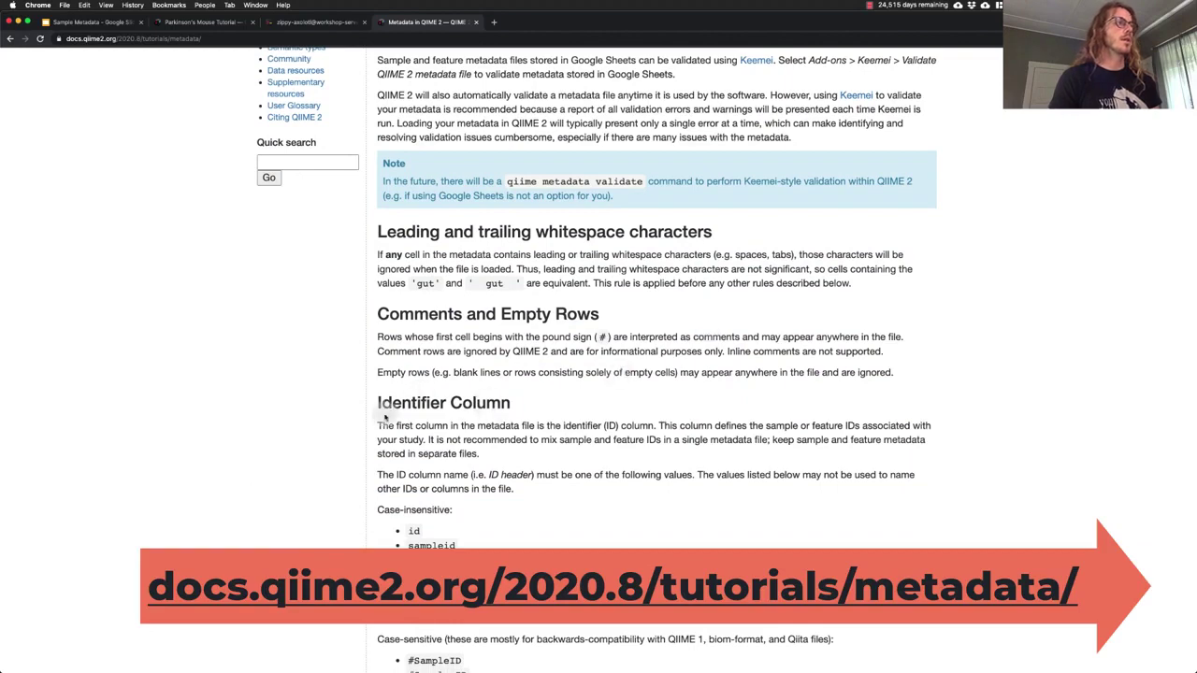
{"action": "scroll", "coordinate": [557, 413], "scroll_direction": "down", "scroll_amount": 2}
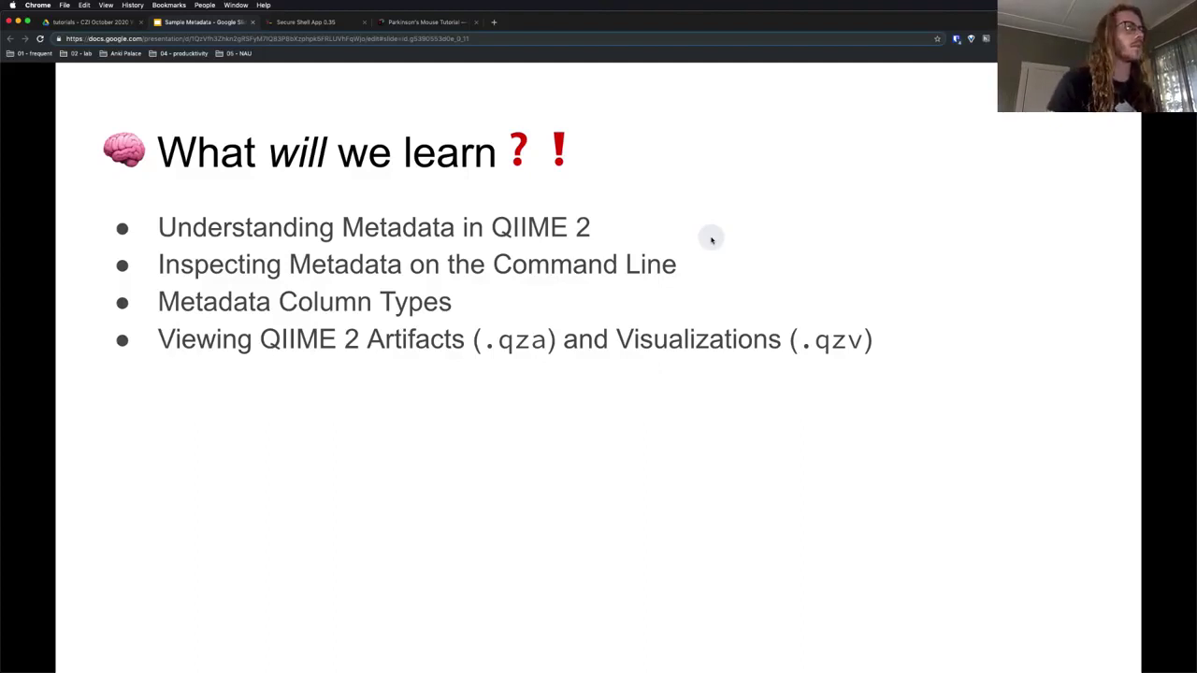
Step: Advance to the General Workflow for Tutorials slide and reveal its bullet points
{"action": "key", "text": "Right"}
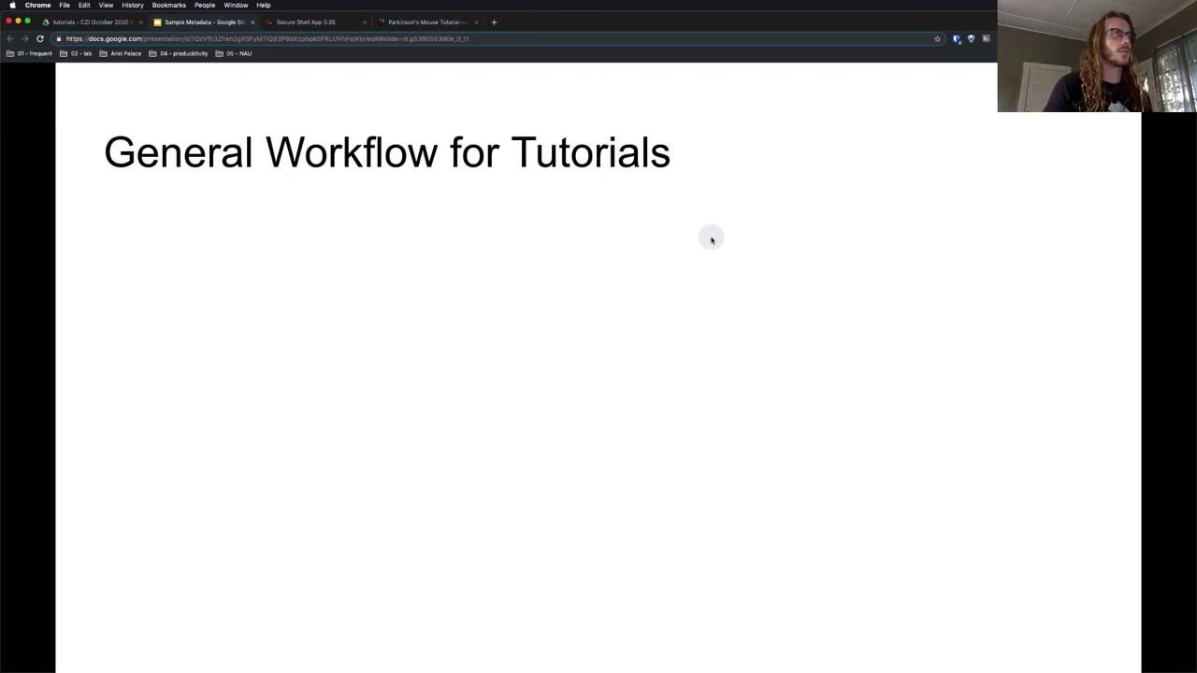
{"action": "key", "text": "Right"}
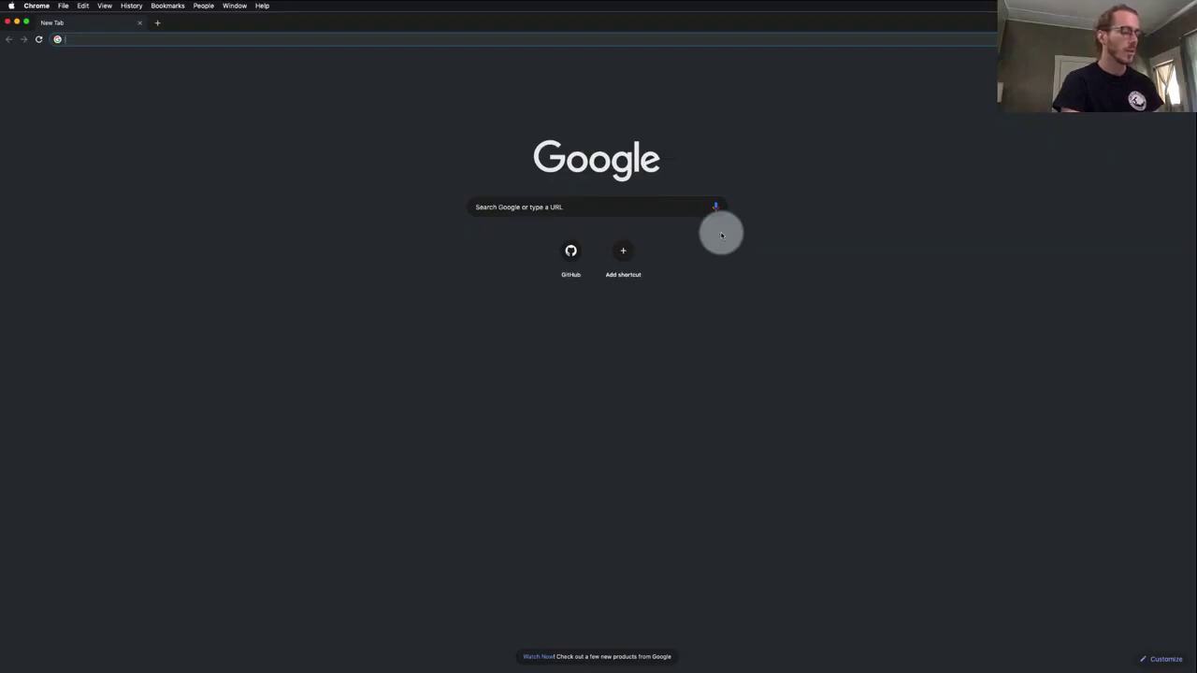
Step: Launch the Secure Shell App from the chrome://apps page
{"action": "type", "text": "ch"}
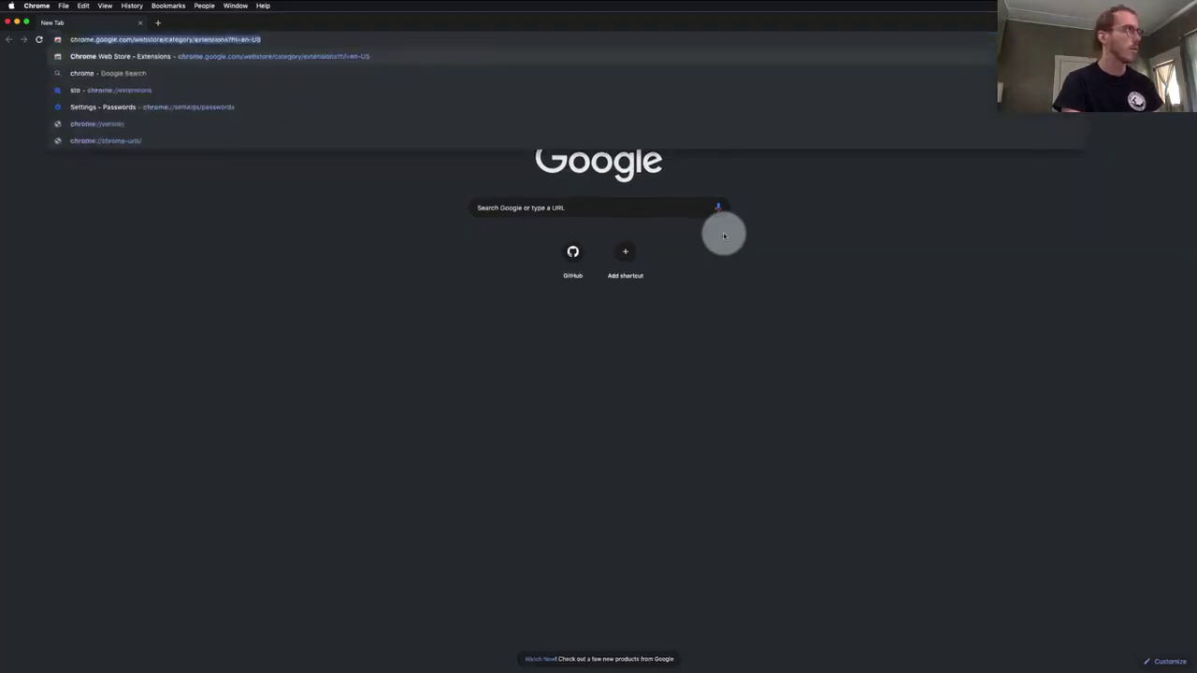
{"action": "type", "text": "chrome://a"}
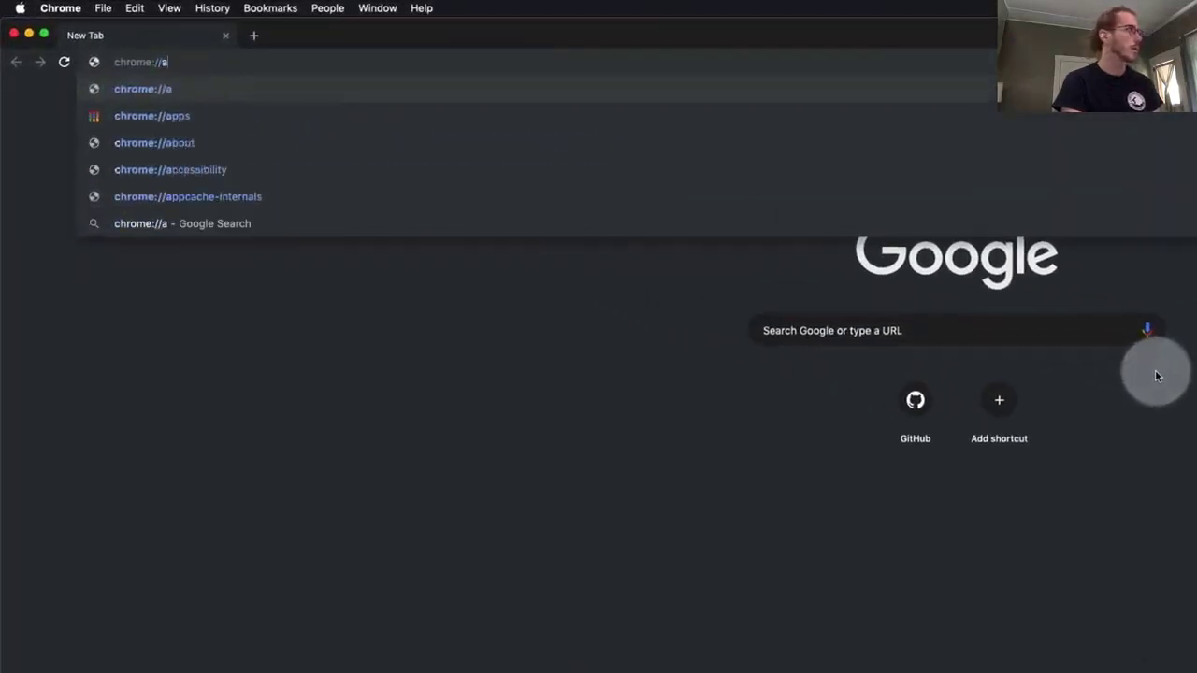
{"action": "type", "text": "pps"}
{"action": "key", "text": "Return"}
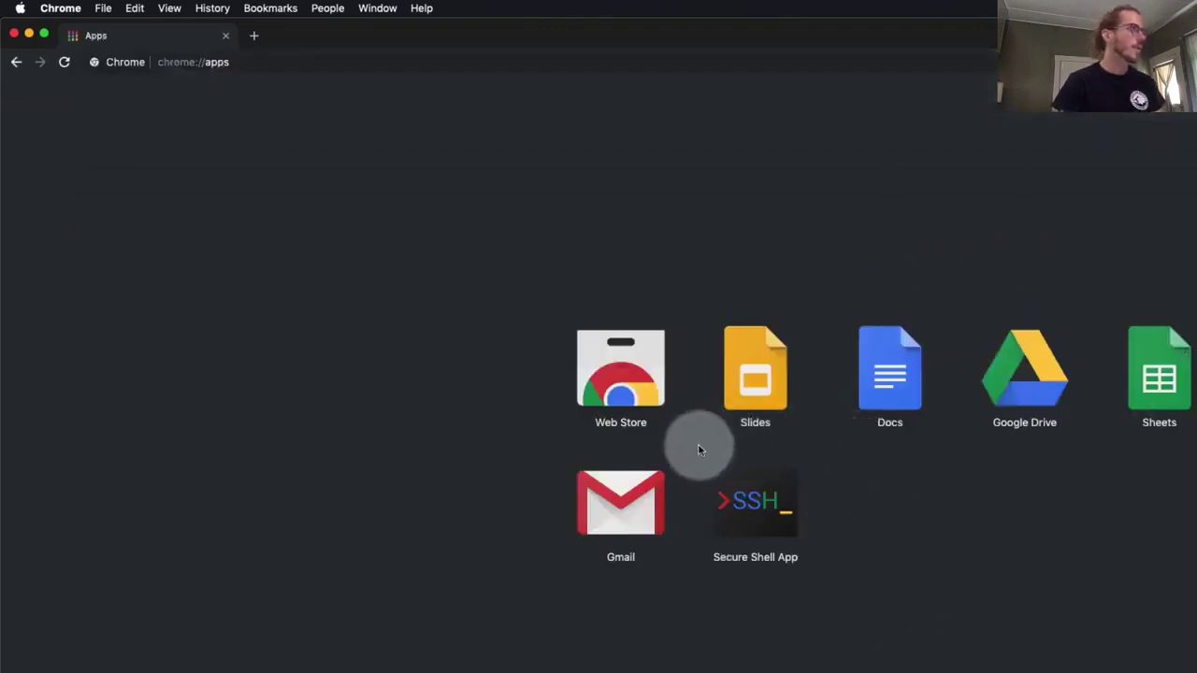
{"action": "left_click", "coordinate": [775, 510]}
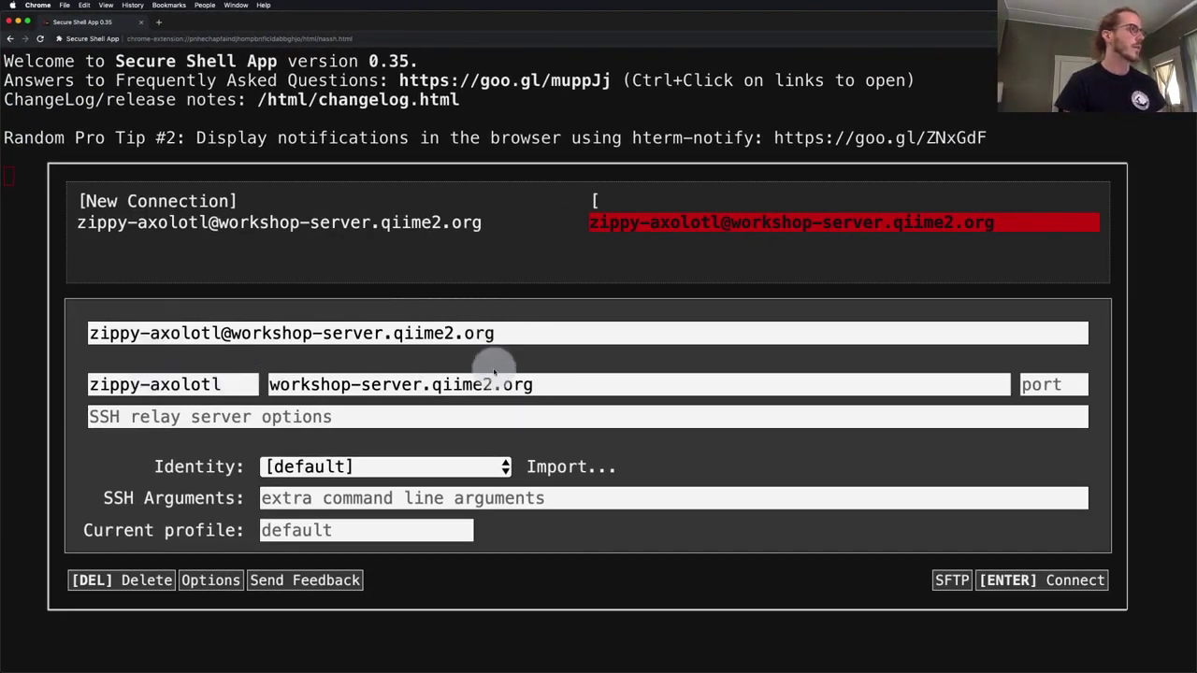
Step: Enter the workshop username and host workshop-server.qiime2.org, then connect
{"action": "left_click", "coordinate": [246, 385]}
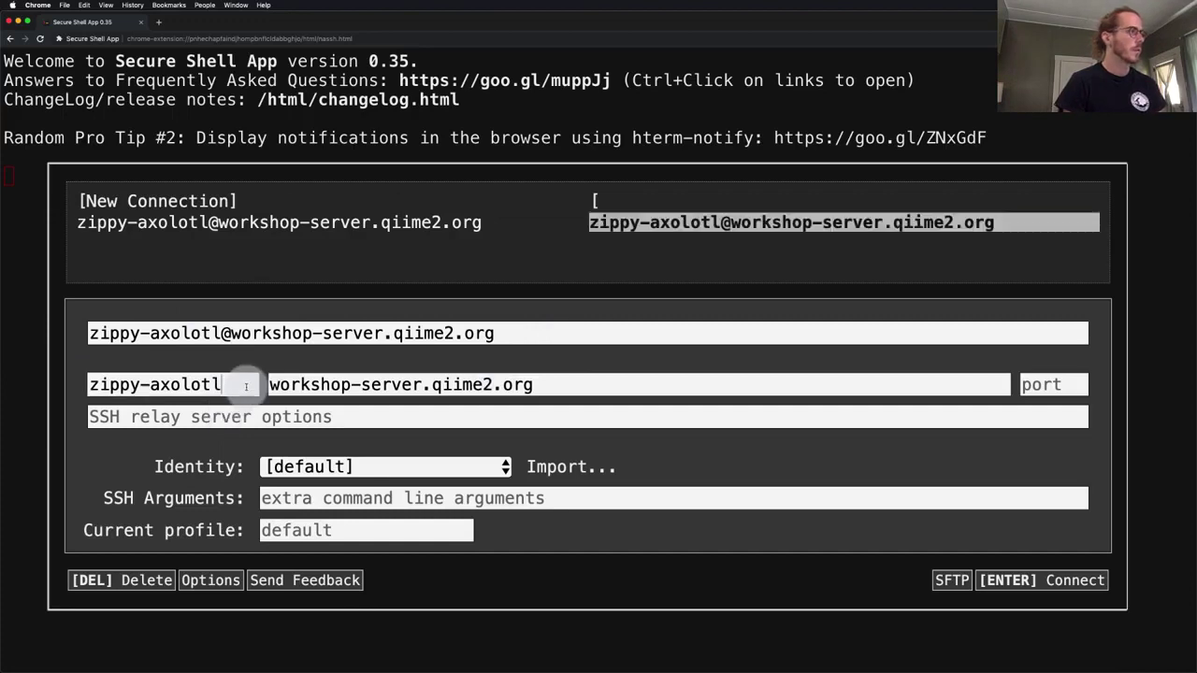
{"action": "left_click", "coordinate": [246, 385]}
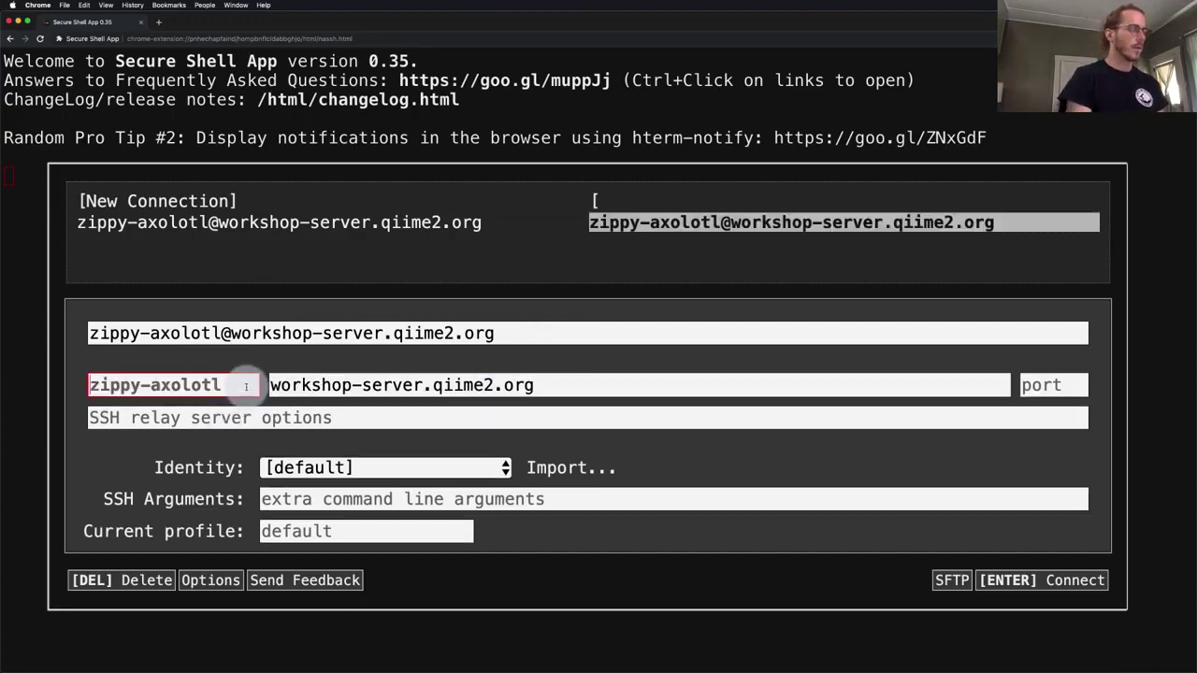
{"action": "type", "text": "zippy"}
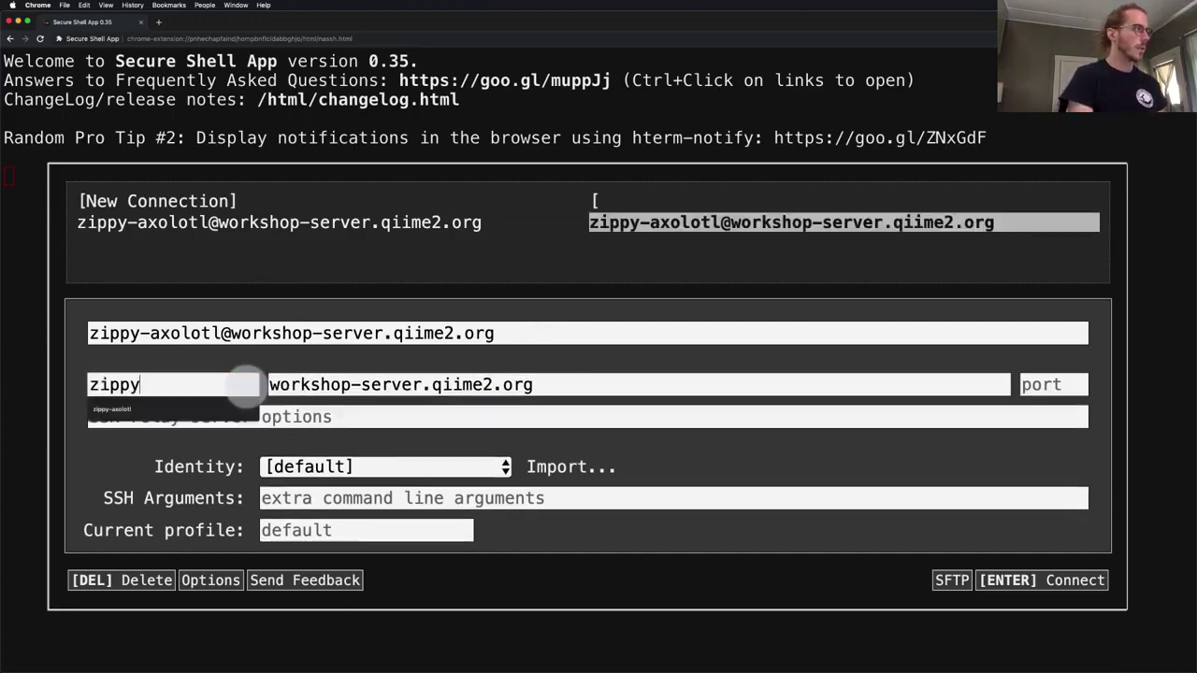
{"action": "type", "text": "-axoo"}
{"action": "key", "text": "BackSpace"}
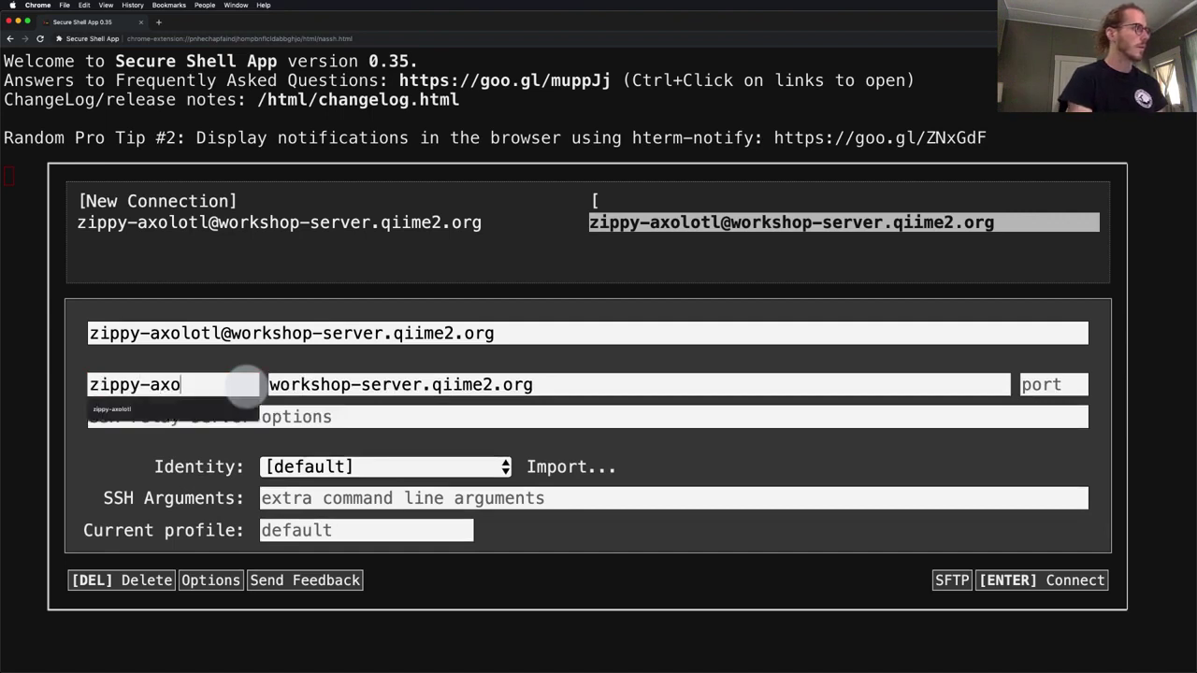
{"action": "type", "text": "o"}
{"action": "key", "text": "BackSpace"}
{"action": "type", "text": "lotl"}
{"action": "key", "text": "Tab"}
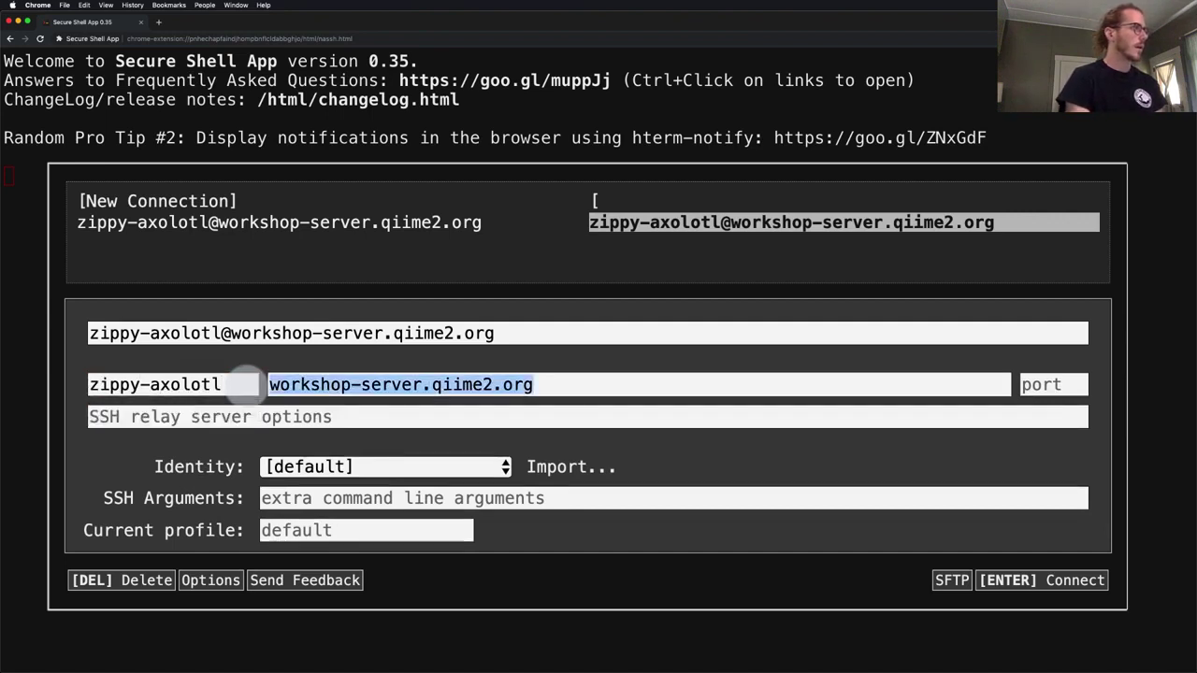
{"action": "type", "text": "workshop"}
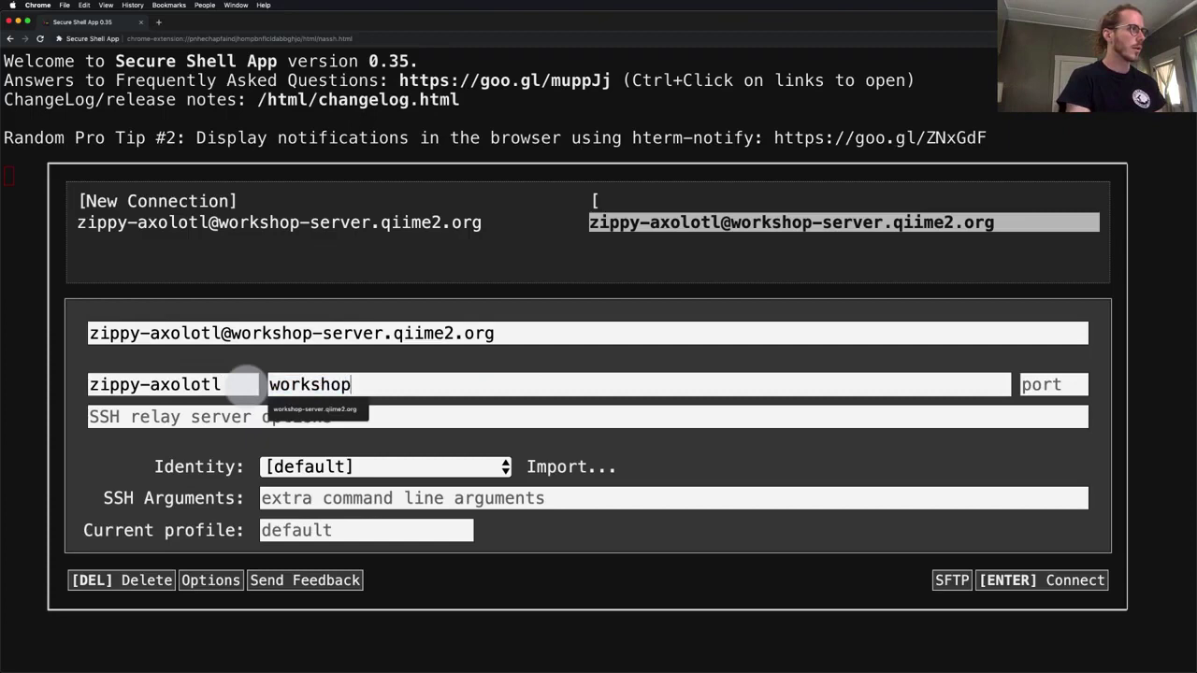
{"action": "type", "text": "-server.qi"}
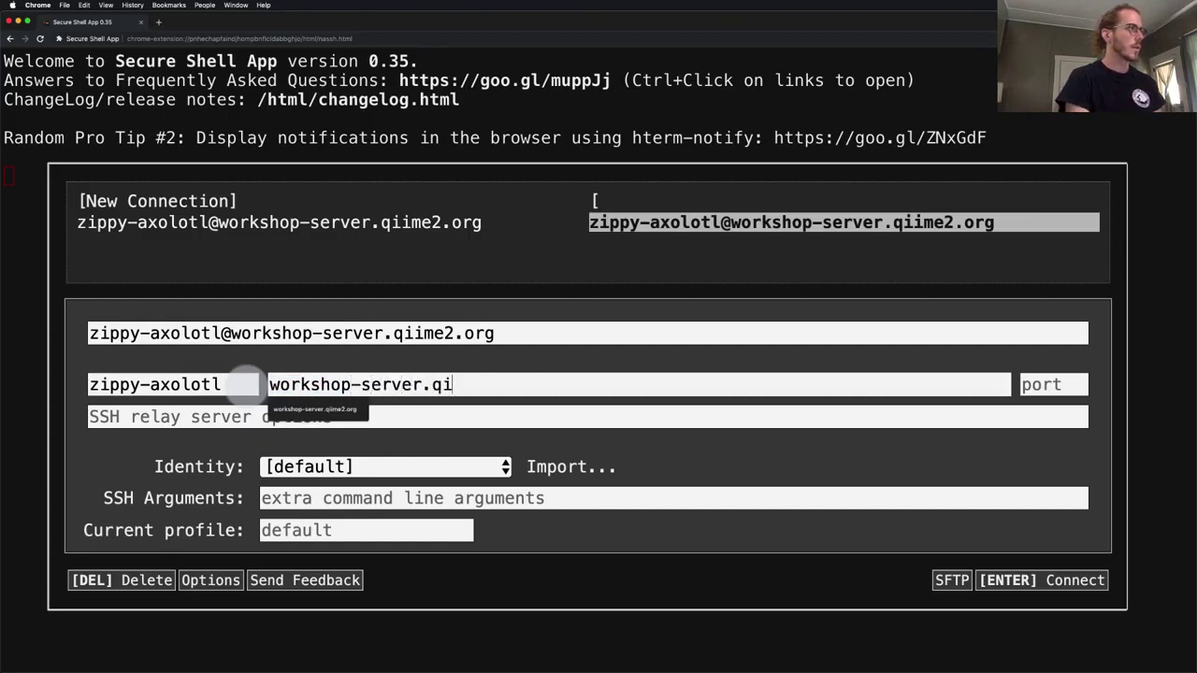
{"action": "type", "text": "ime2.org"}
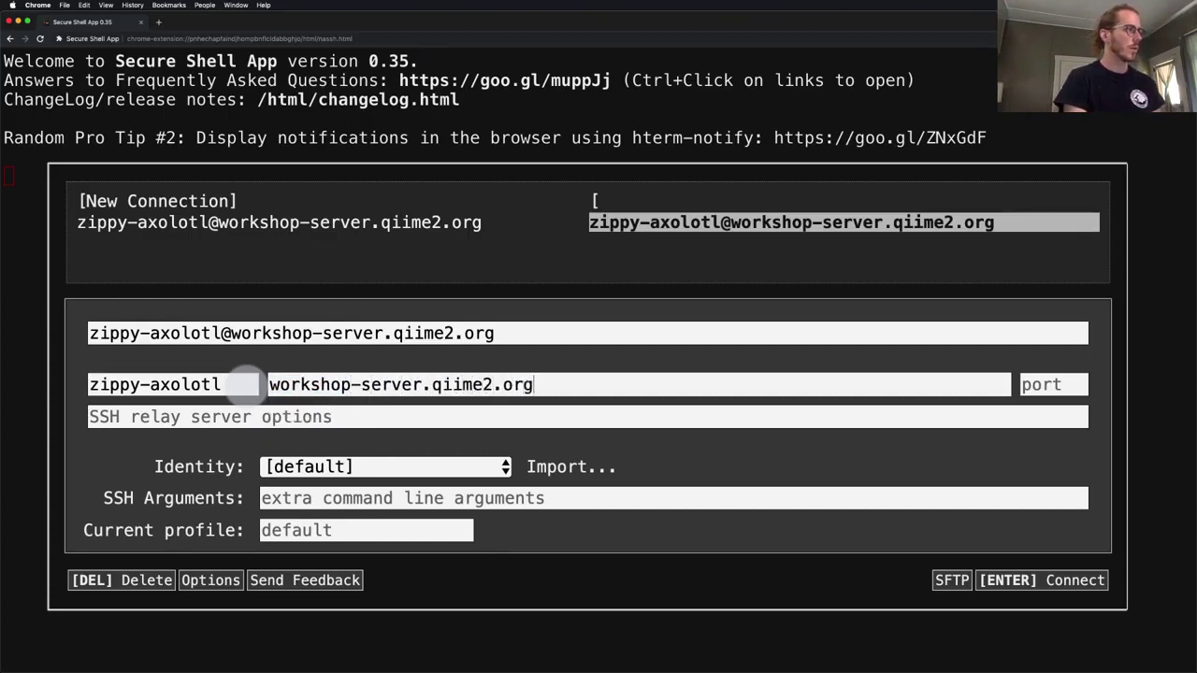
{"action": "key", "text": "Return"}
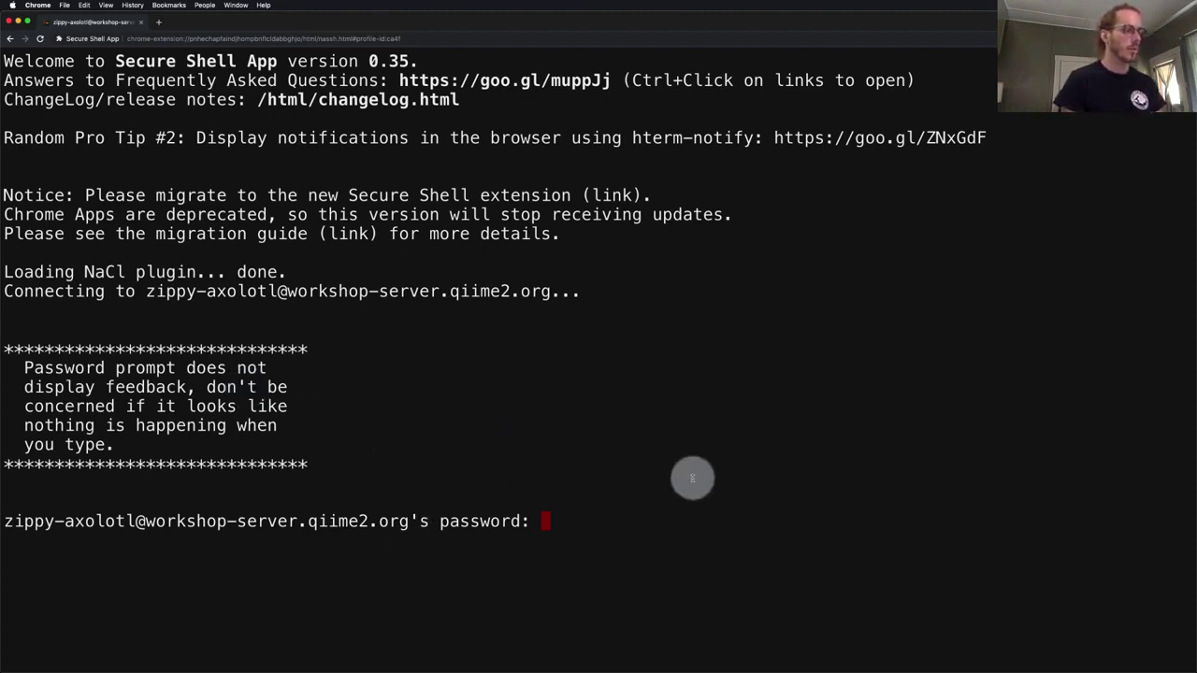
Step: Log in with the account password, clear the terminal, and list the home directory with ls
{"action": "key", "text": "Return"}
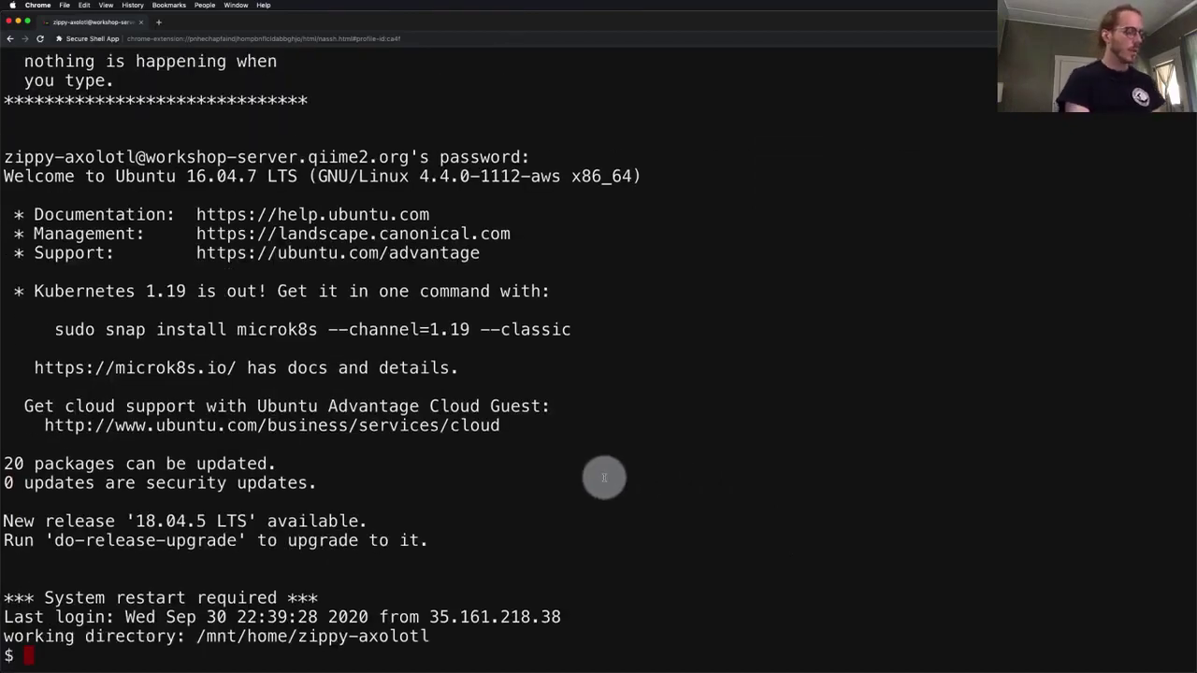
{"action": "type", "text": "clear"}
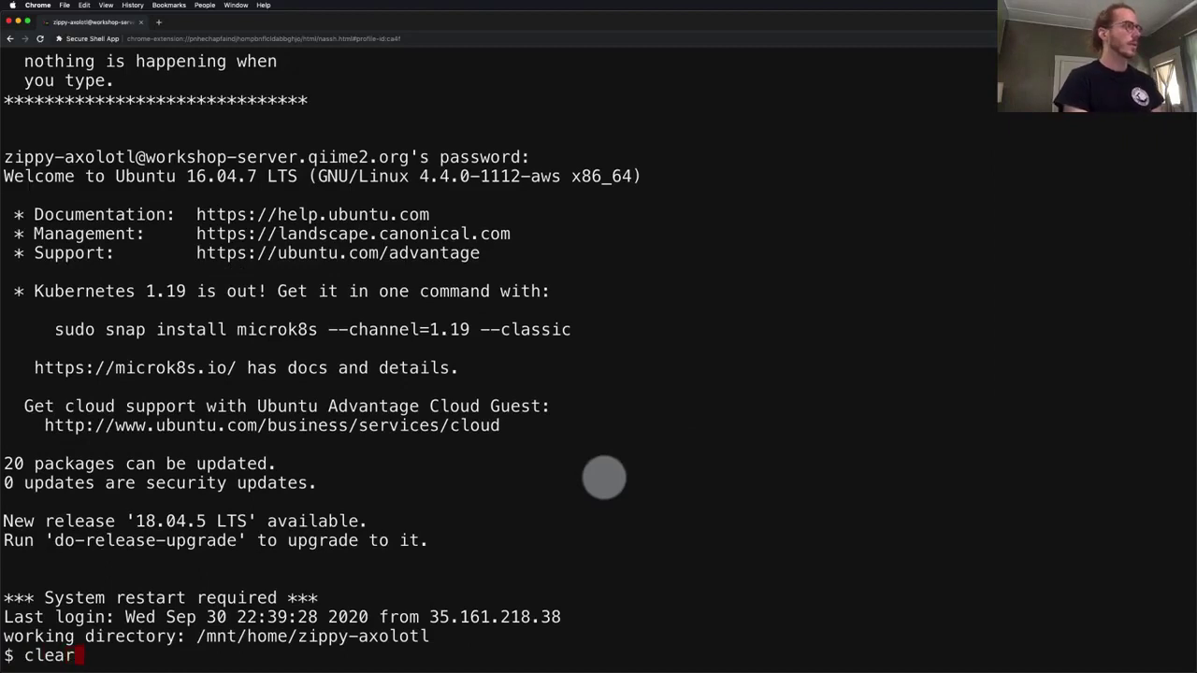
{"action": "key", "text": "Return"}
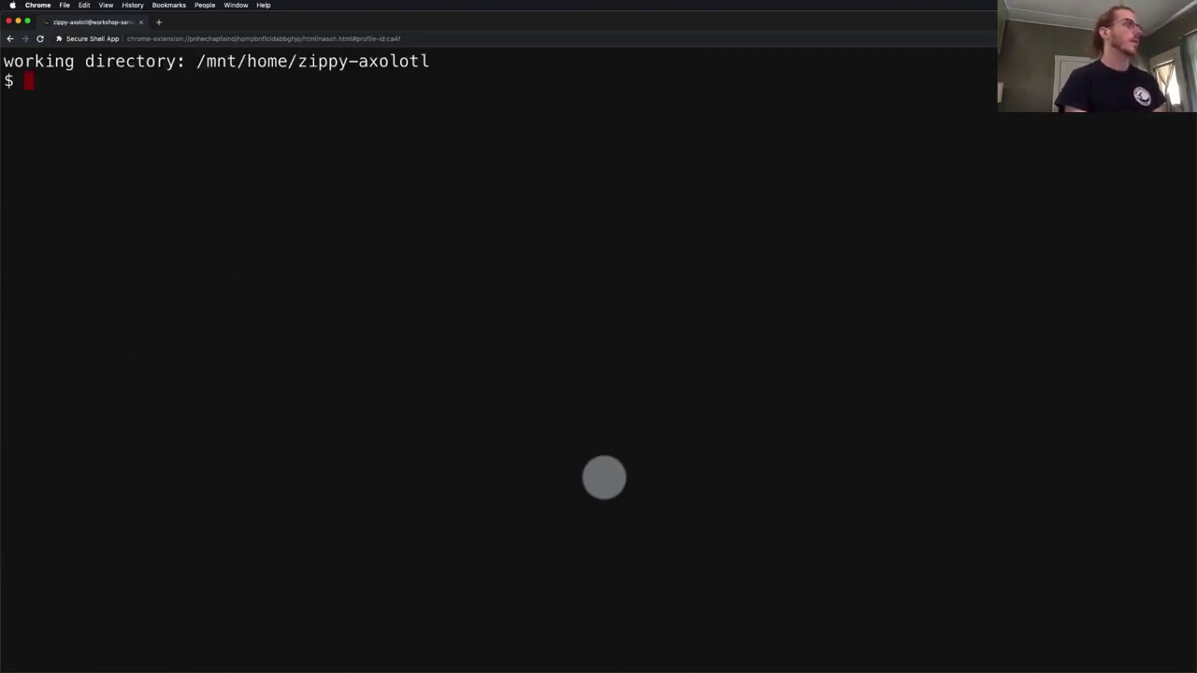
{"action": "type", "text": "ls"}
{"action": "key", "text": "Return"}
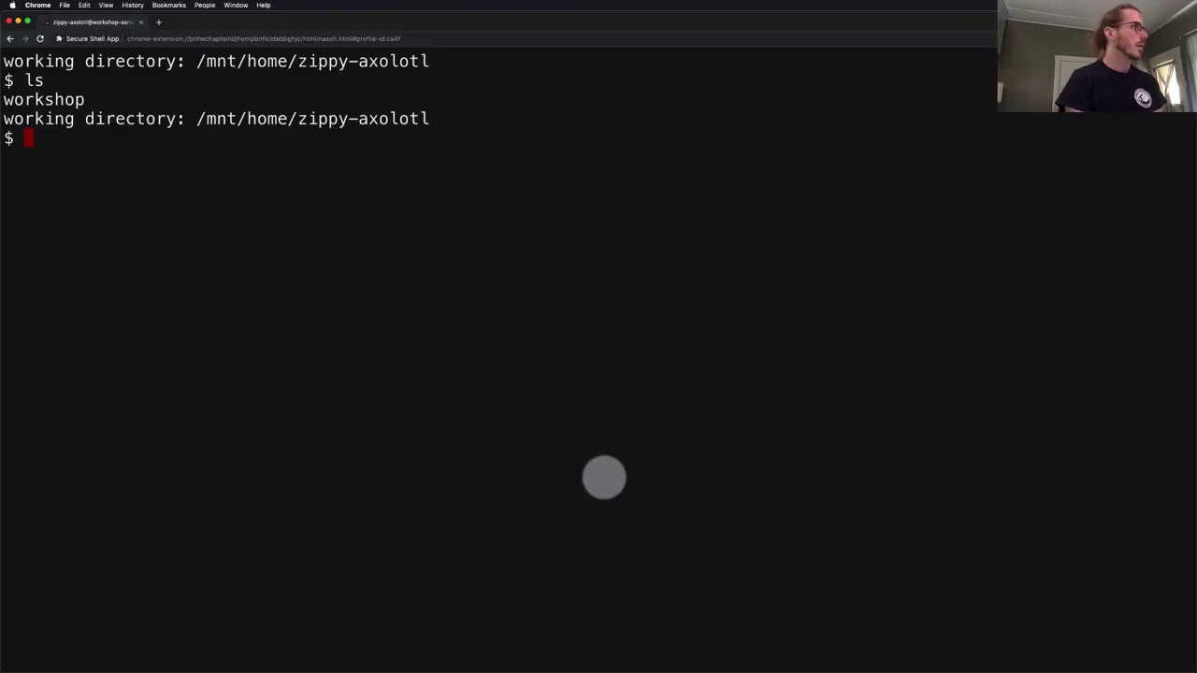
Step: Change into workshop, then mouse_tutorial, using cd with Tab completion
{"action": "type", "text": "cd"}
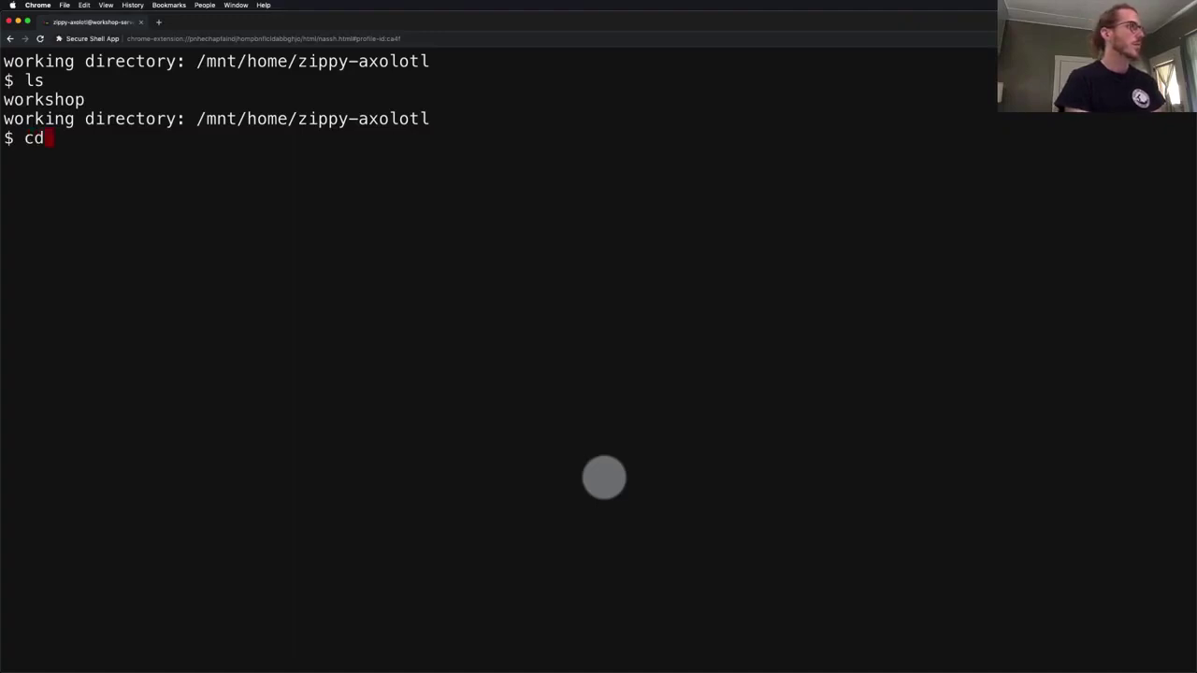
{"action": "type", "text": " w"}
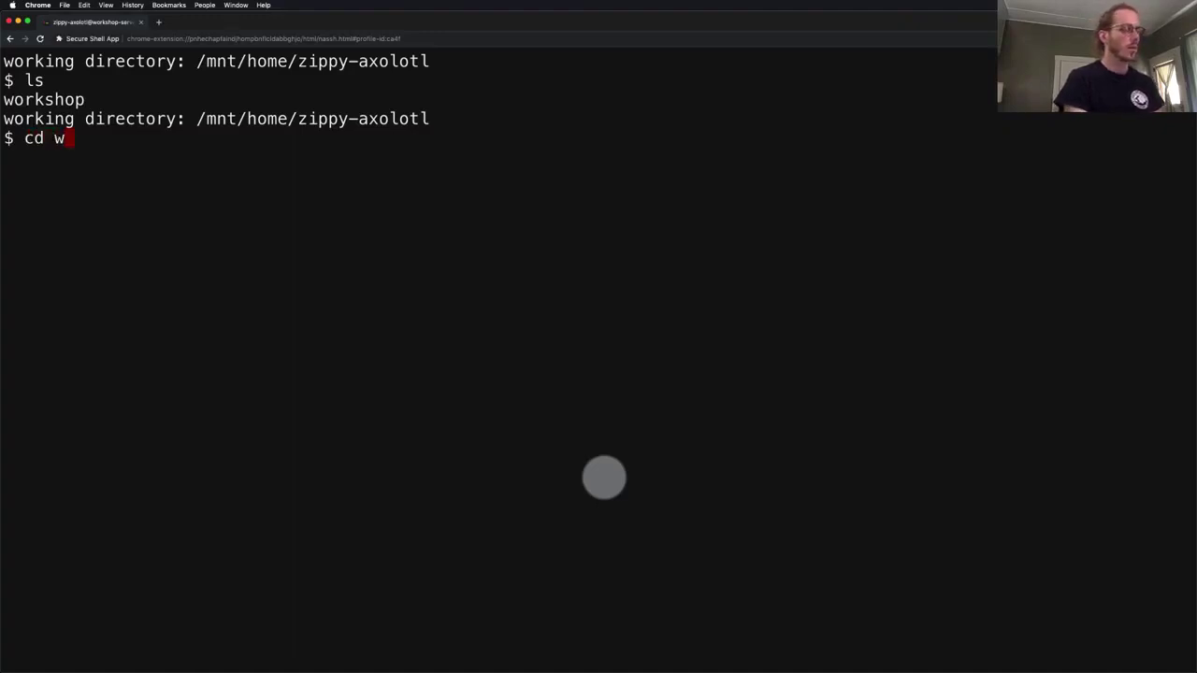
{"action": "key", "text": "Tab"}
{"action": "key", "text": "BackSpace"}
{"action": "key", "text": "Return"}
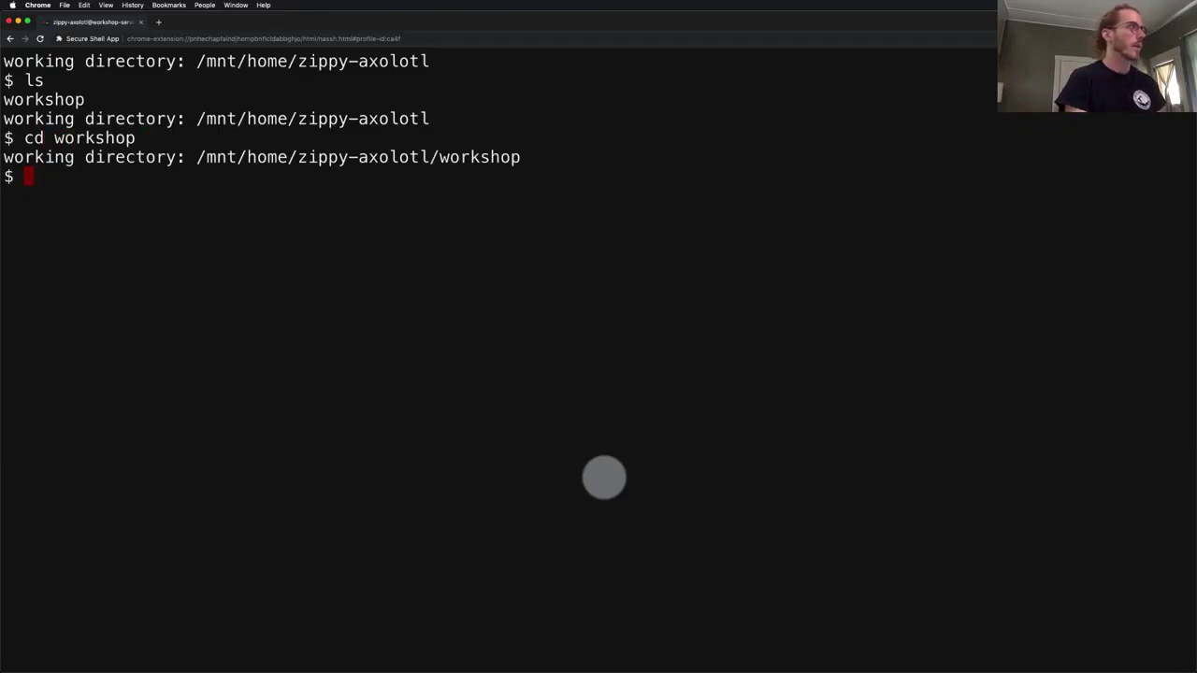
{"action": "type", "text": "cd"}
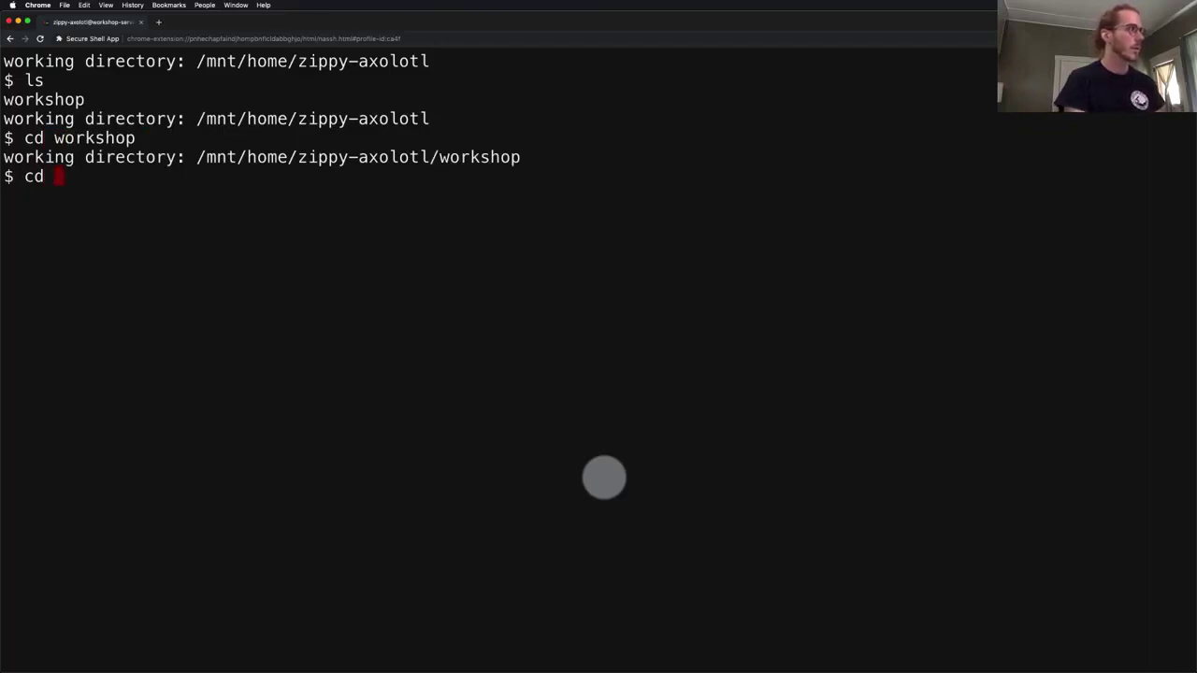
{"action": "type", "text": " m"}
{"action": "key", "text": "Tab"}
{"action": "key", "text": "BackSpace"}
{"action": "key", "text": "Return"}
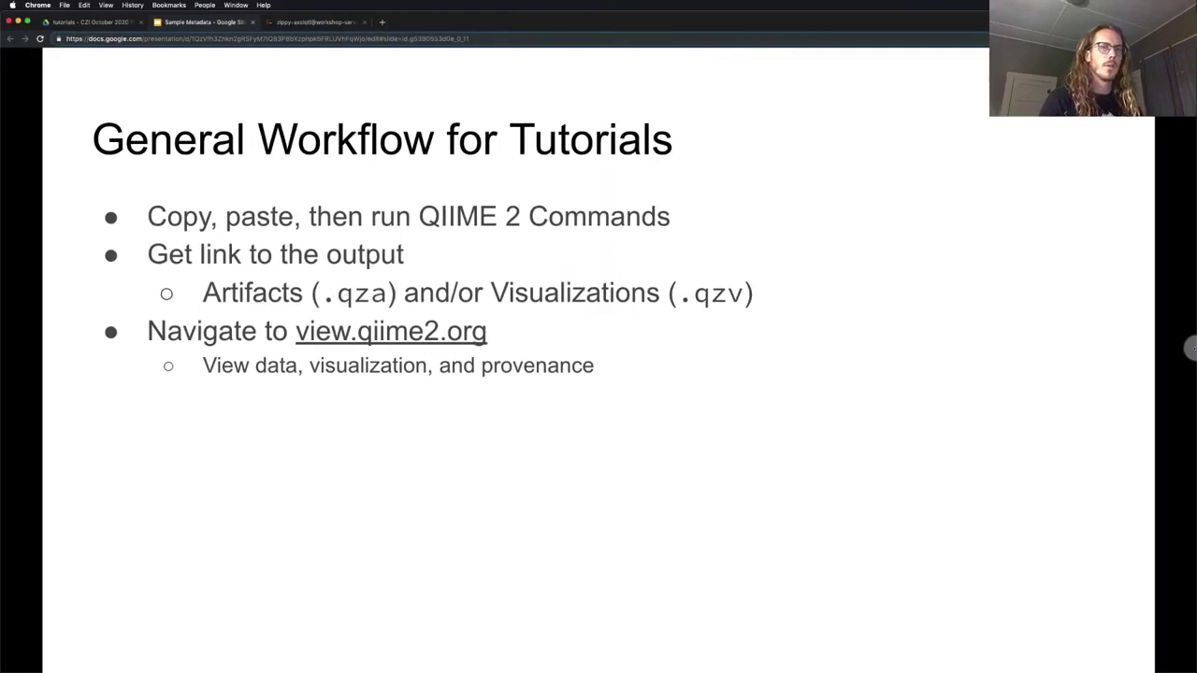
Step: Load docs.qiime2.org (version 2020.8) in a new browser tab
{"action": "key", "text": "super+t"}
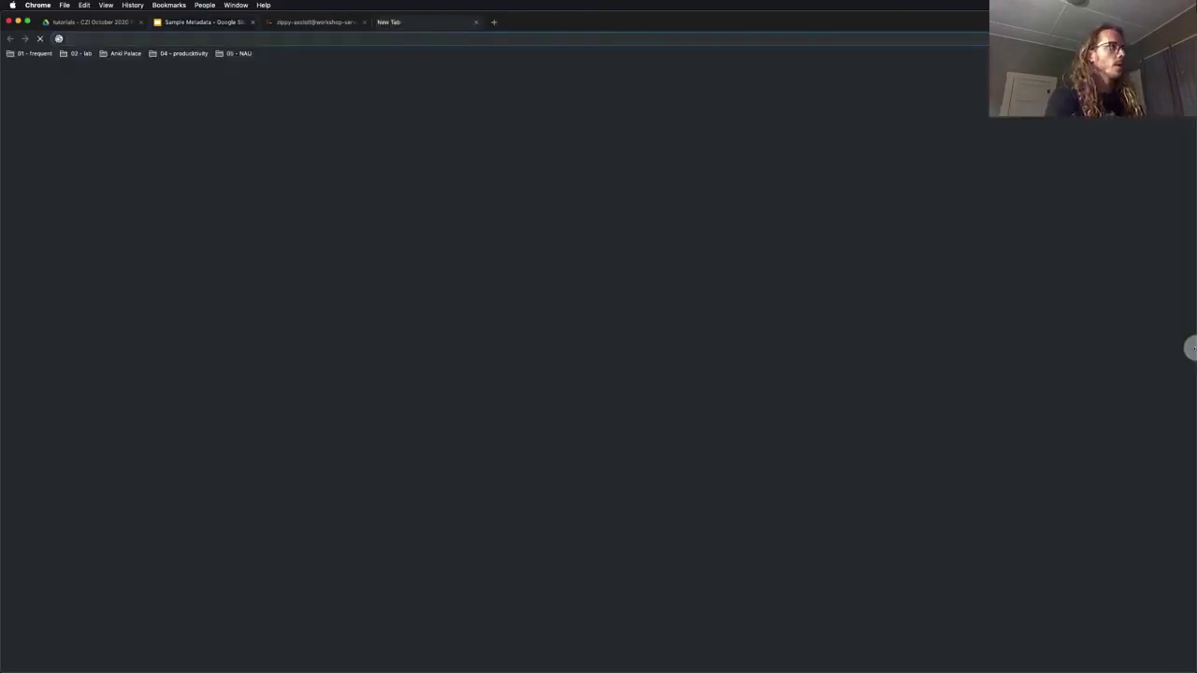
{"action": "type", "text": "docs.qiim"}
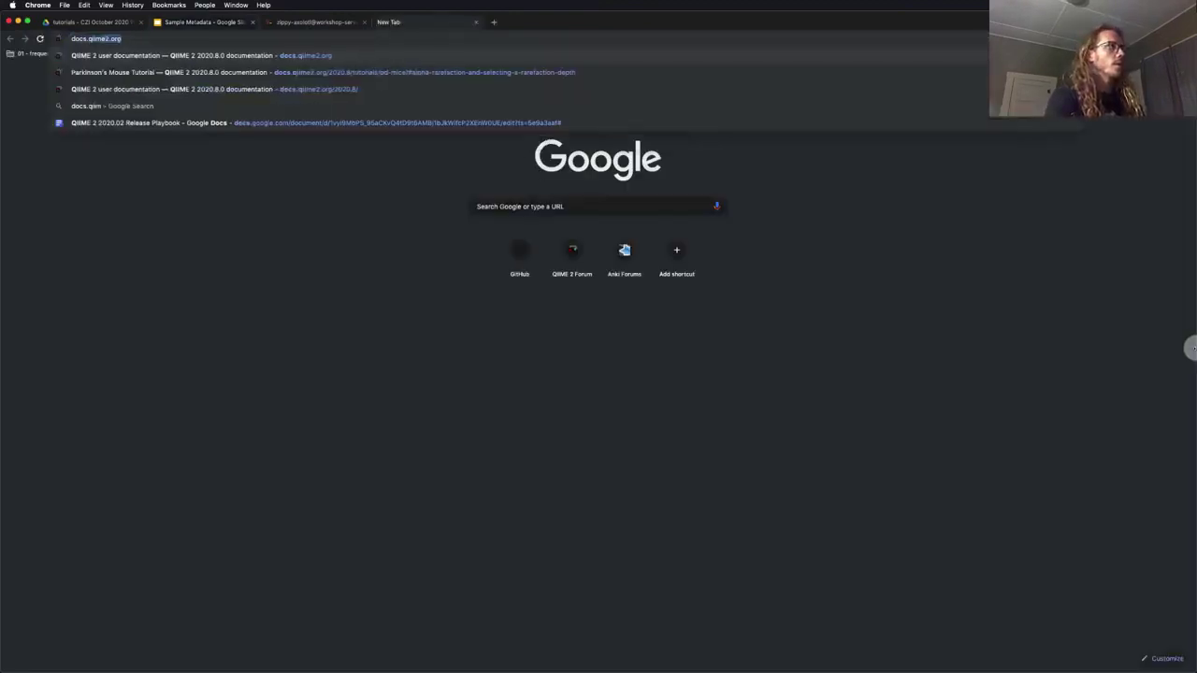
{"action": "type", "text": "e2.org"}
{"action": "key", "text": "Return"}
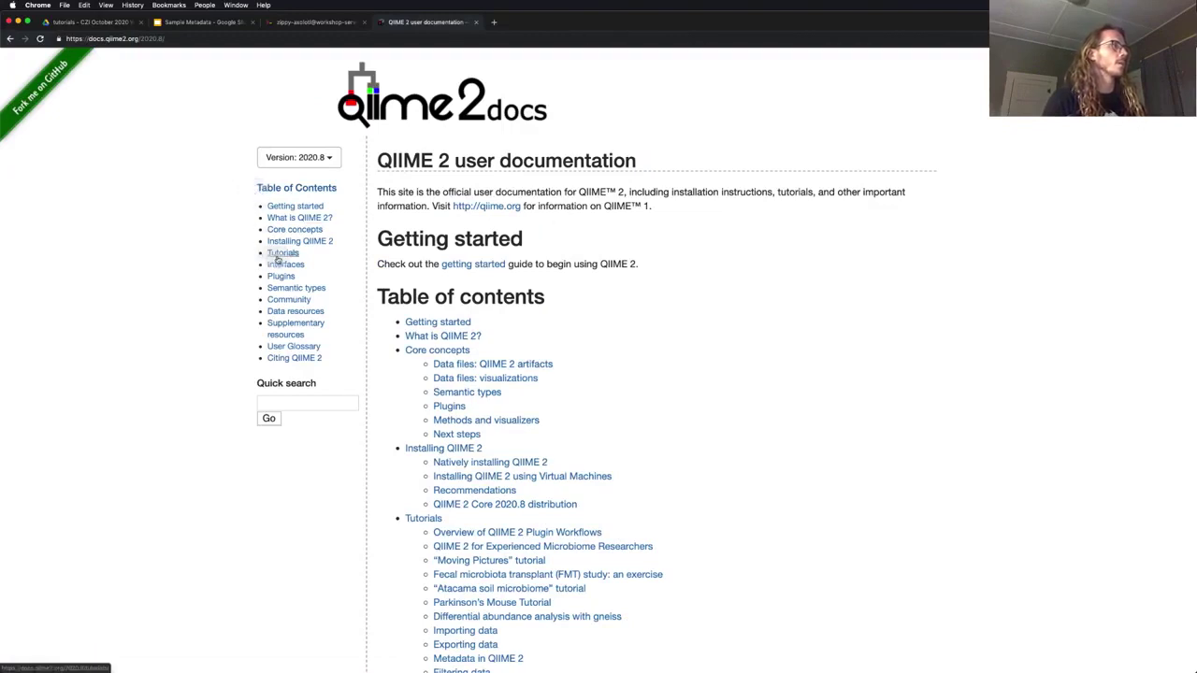
Step: Open the Parkinson's Mouse Tutorial, jump to Metadata, and download the sample metadata TSV
{"action": "left_click", "coordinate": [277, 256]}
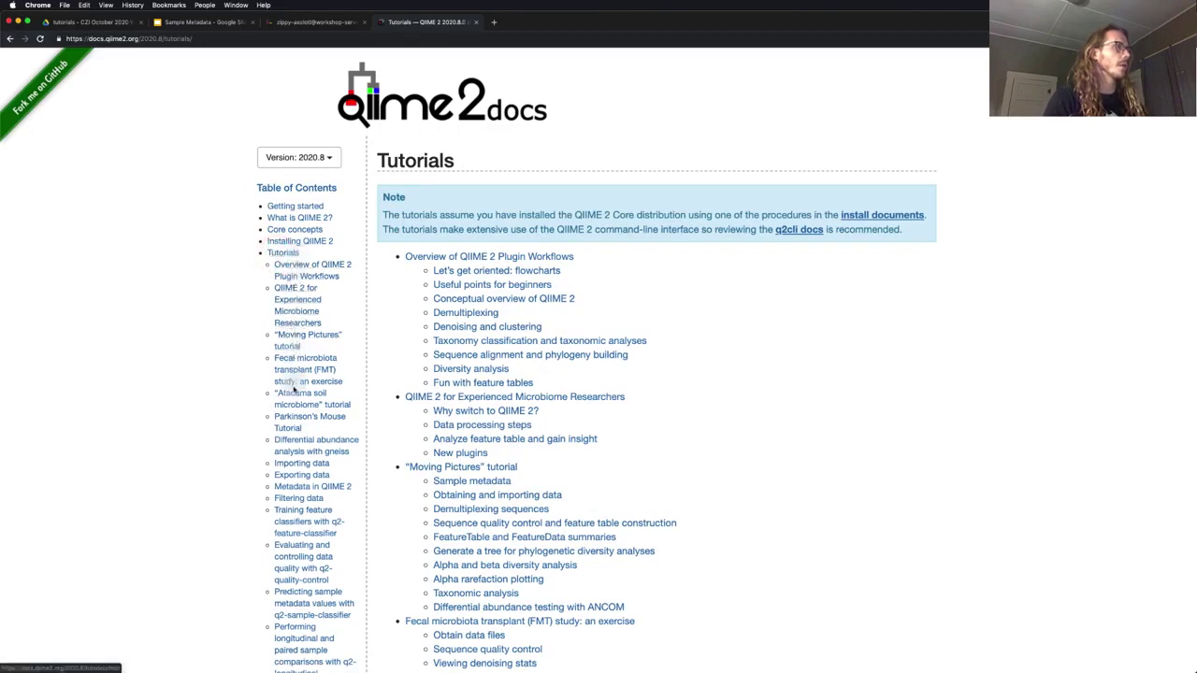
{"action": "left_click", "coordinate": [292, 422]}
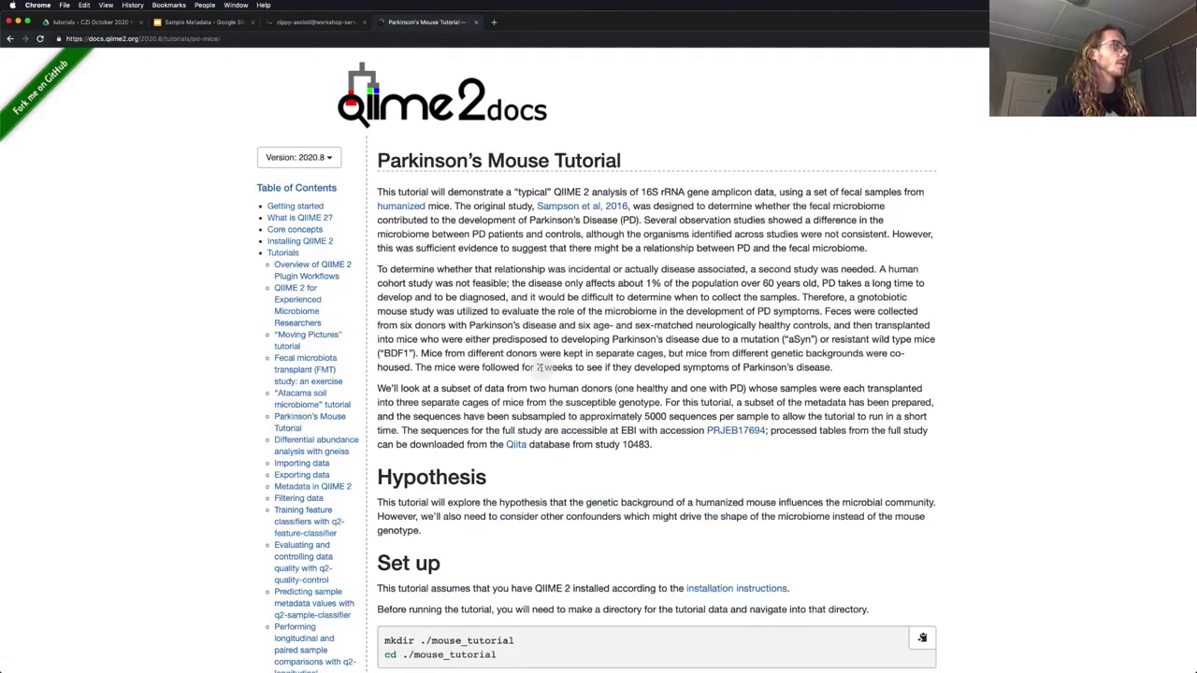
{"action": "scroll", "coordinate": [539, 368], "scroll_direction": "down", "scroll_amount": 8}
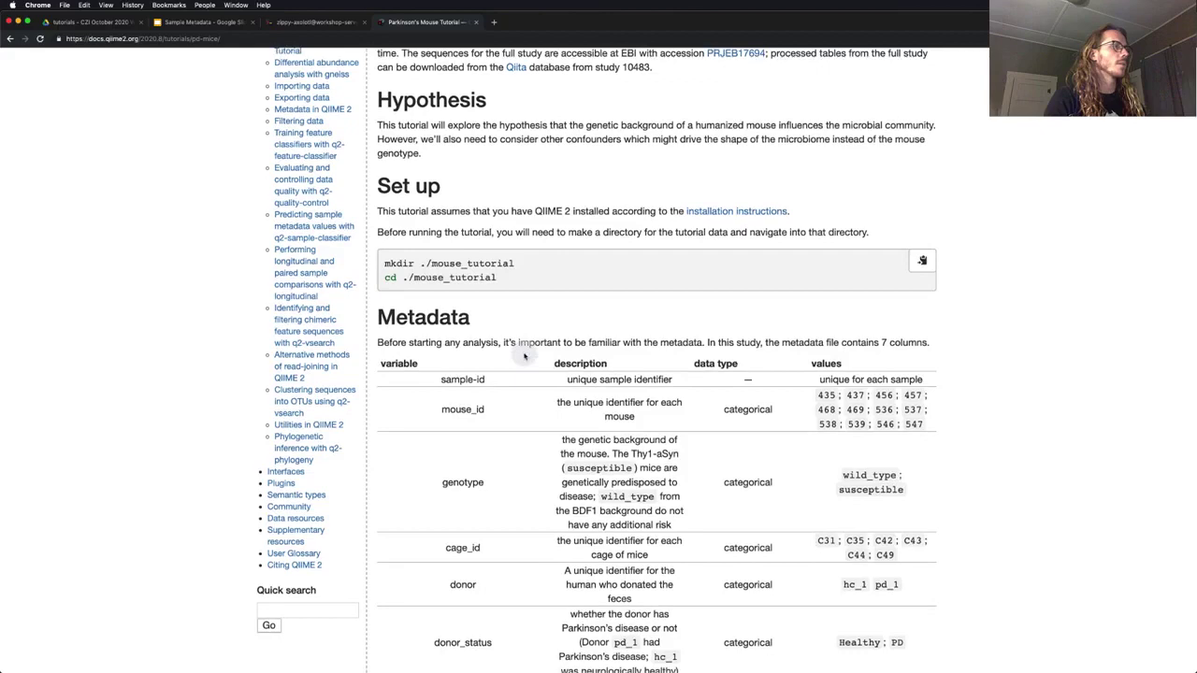
{"action": "left_click", "coordinate": [481, 317]}
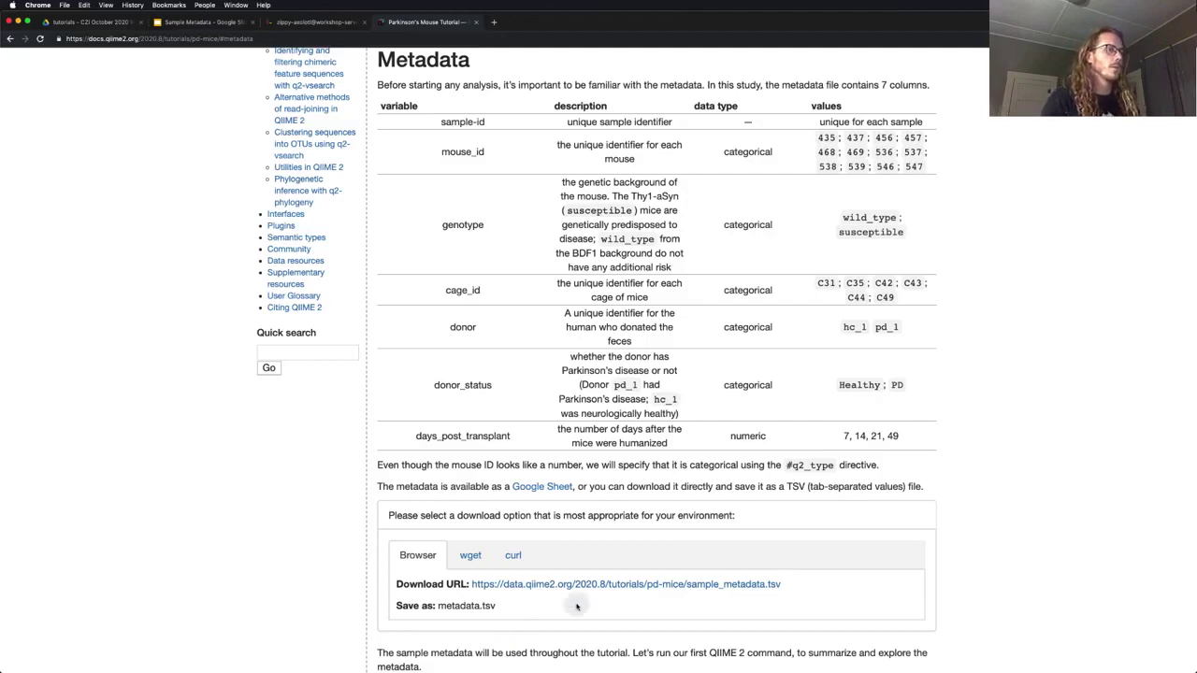
{"action": "left_click", "coordinate": [615, 584]}
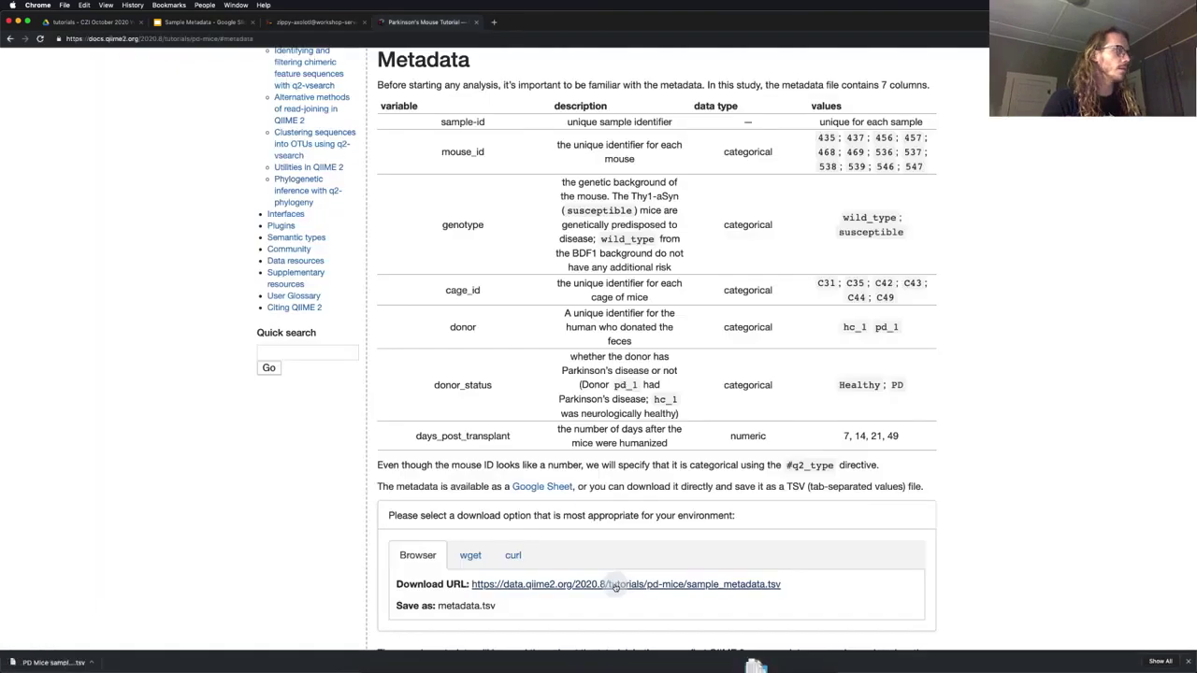
Step: View the downloaded metadata.tsv in TextEdit with an enlarged window and larger text, then return to the docs
{"action": "left_click", "coordinate": [68, 662]}
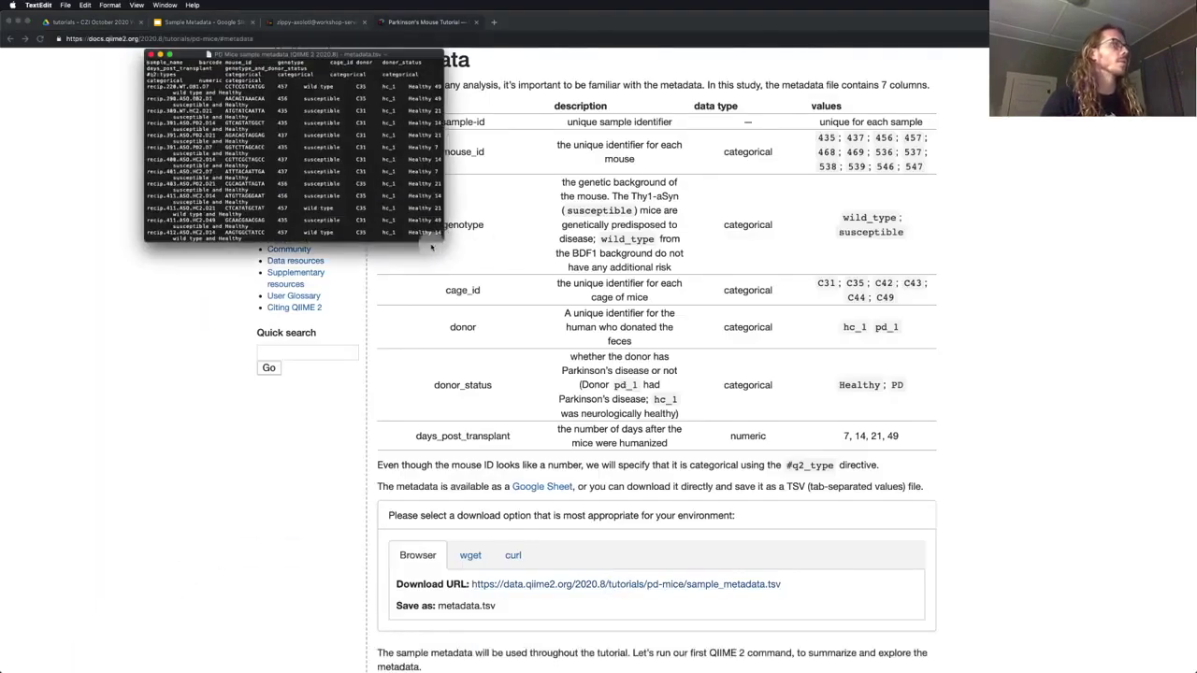
{"action": "left_click_drag", "start_coordinate": [440, 240], "coordinate": [705, 382]}
{"action": "left_click_drag", "start_coordinate": [740, 422], "coordinate": [812, 475]}
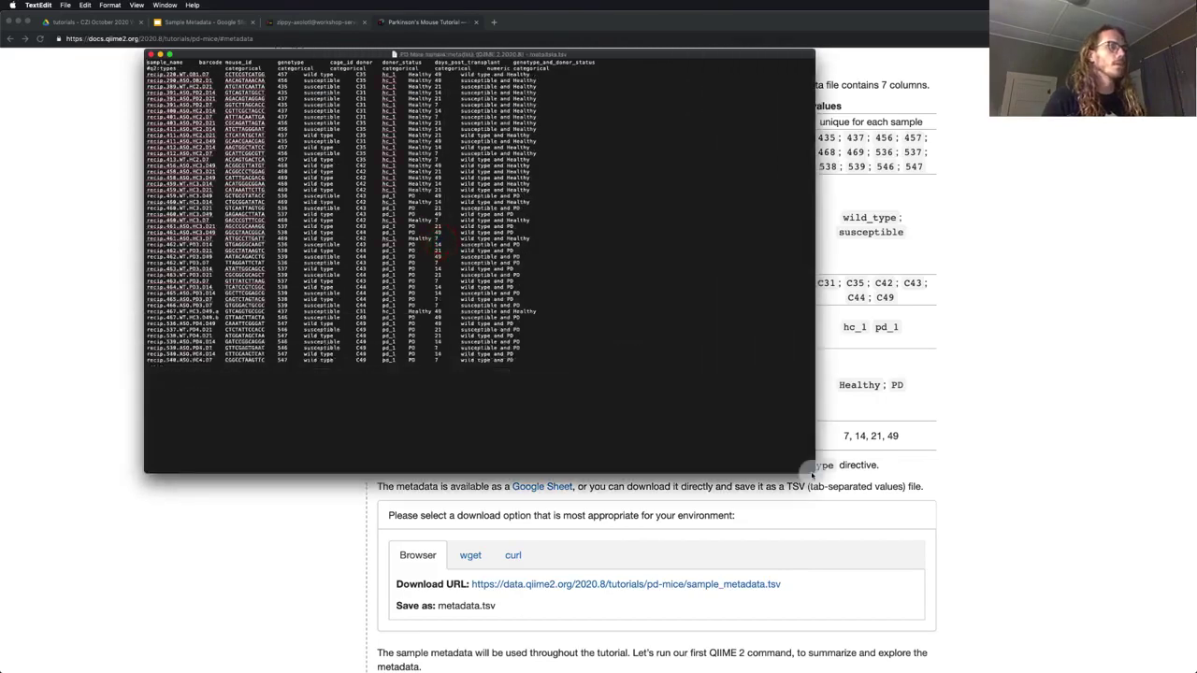
{"action": "left_click", "coordinate": [573, 338]}
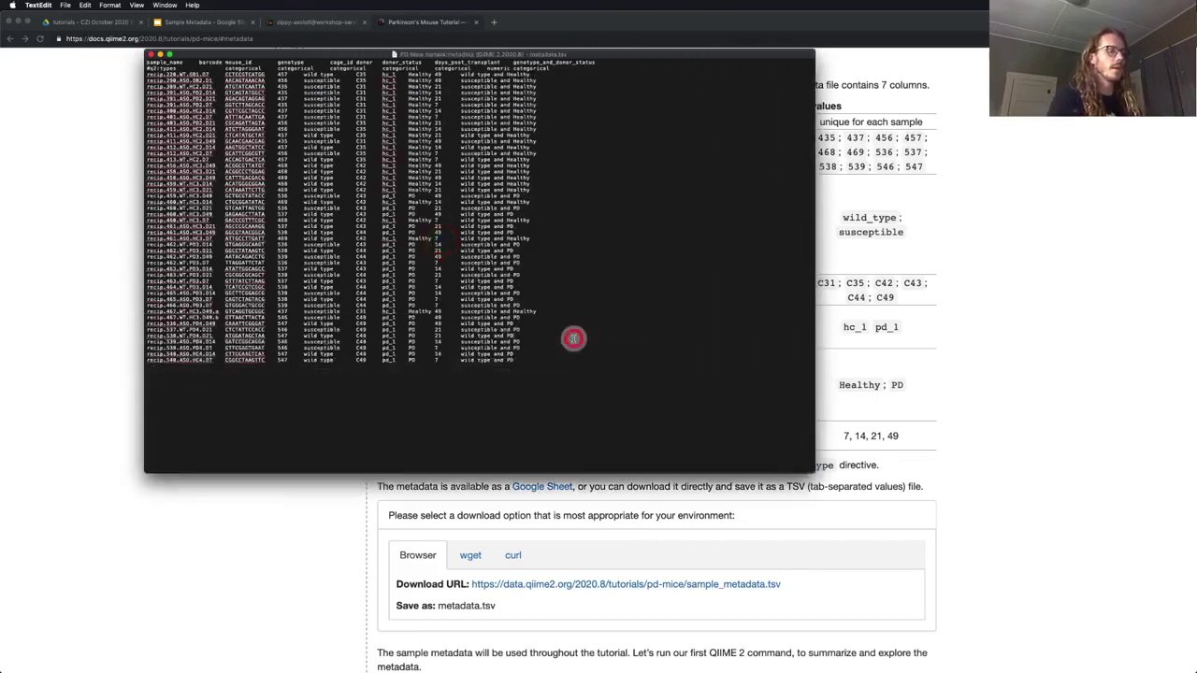
{"action": "key", "text": "super+plus"}
{"action": "key", "text": "super+plus"}
{"action": "key", "text": "super+plus"}
{"action": "key", "text": "super+plus"}
{"action": "key", "text": "super+plus"}
{"action": "key", "text": "super+plus"}
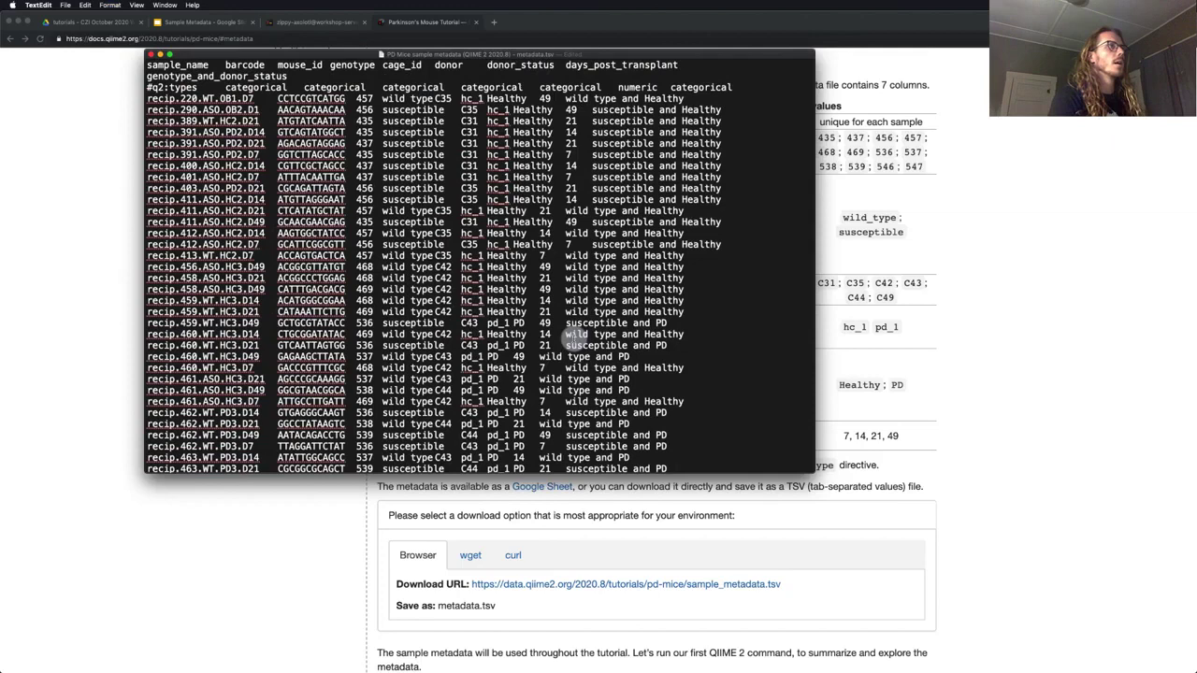
{"action": "double_click", "coordinate": [564, 53]}
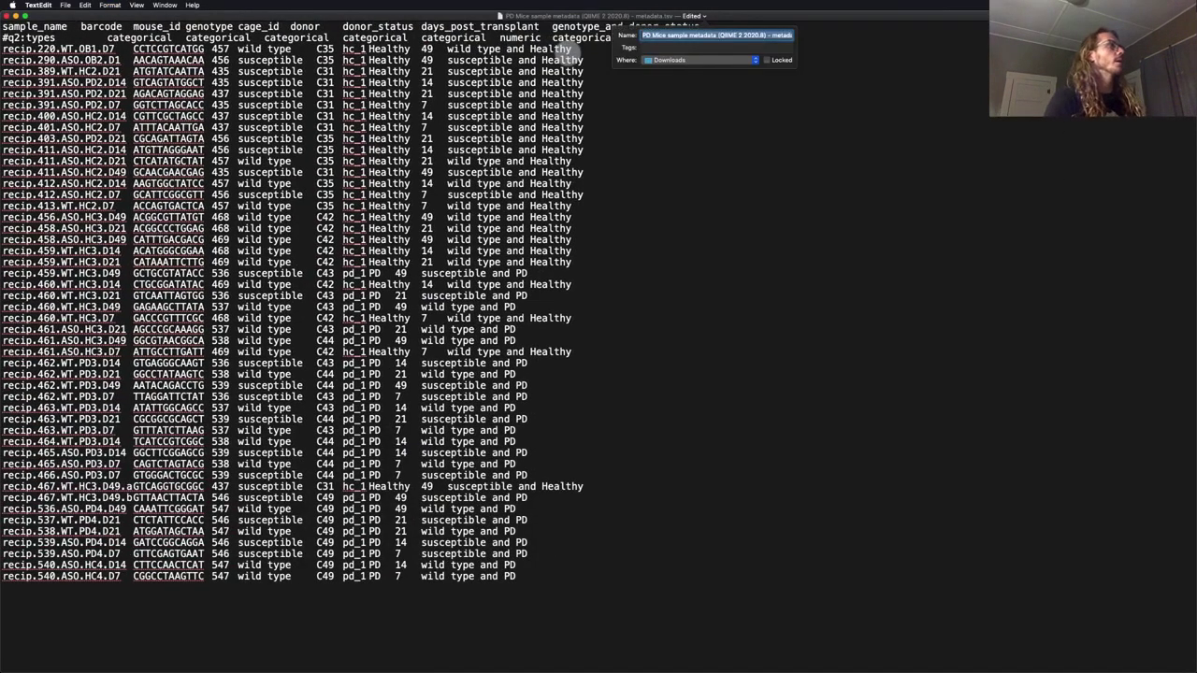
{"action": "left_click", "coordinate": [661, 236]}
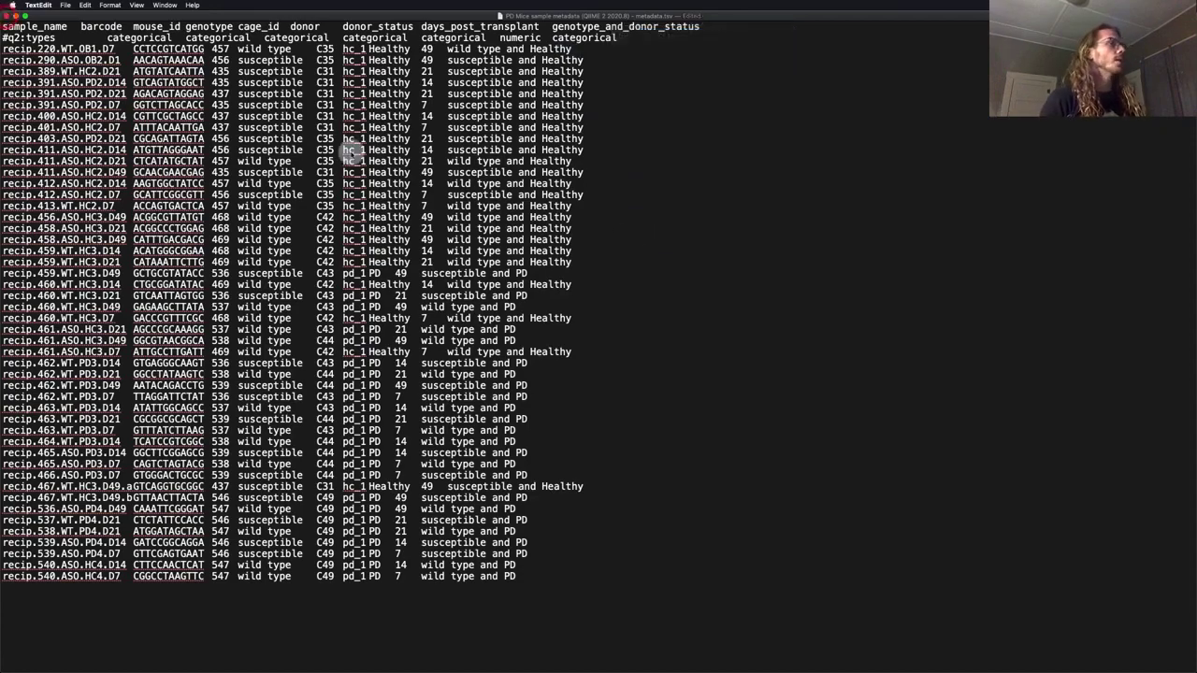
{"action": "key", "text": "super+Tab"}
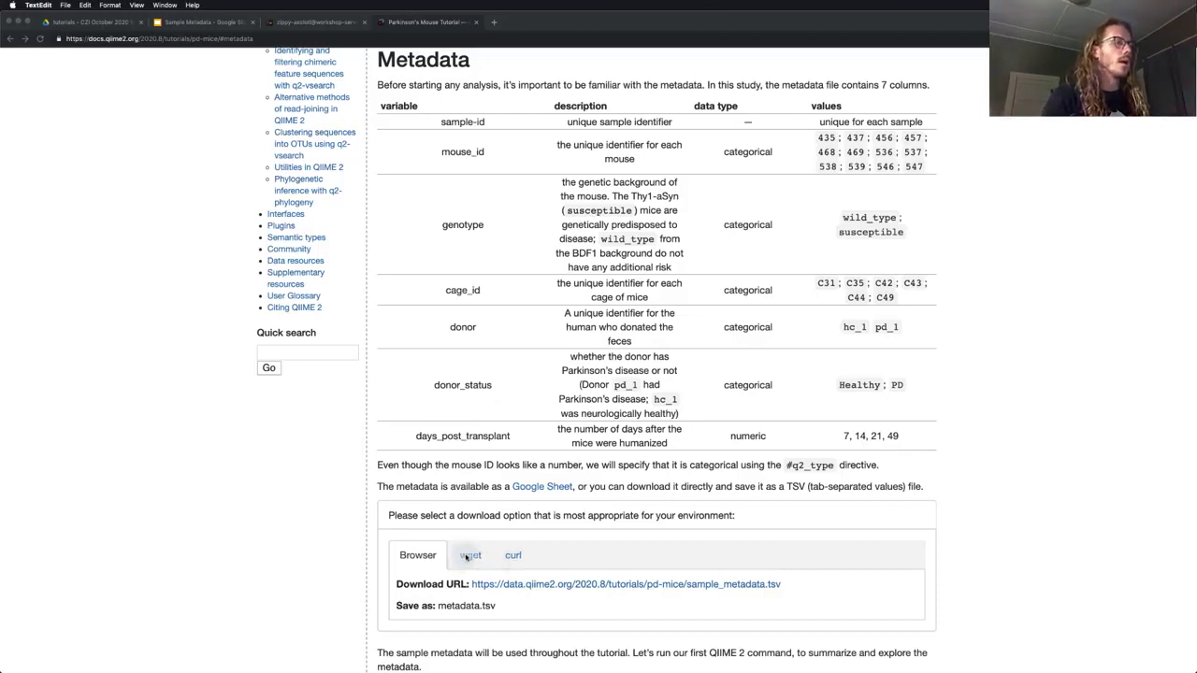
Step: Copy the tutorial's wget command for metadata.tsv and return to the server terminal
{"action": "left_click", "coordinate": [469, 556]}
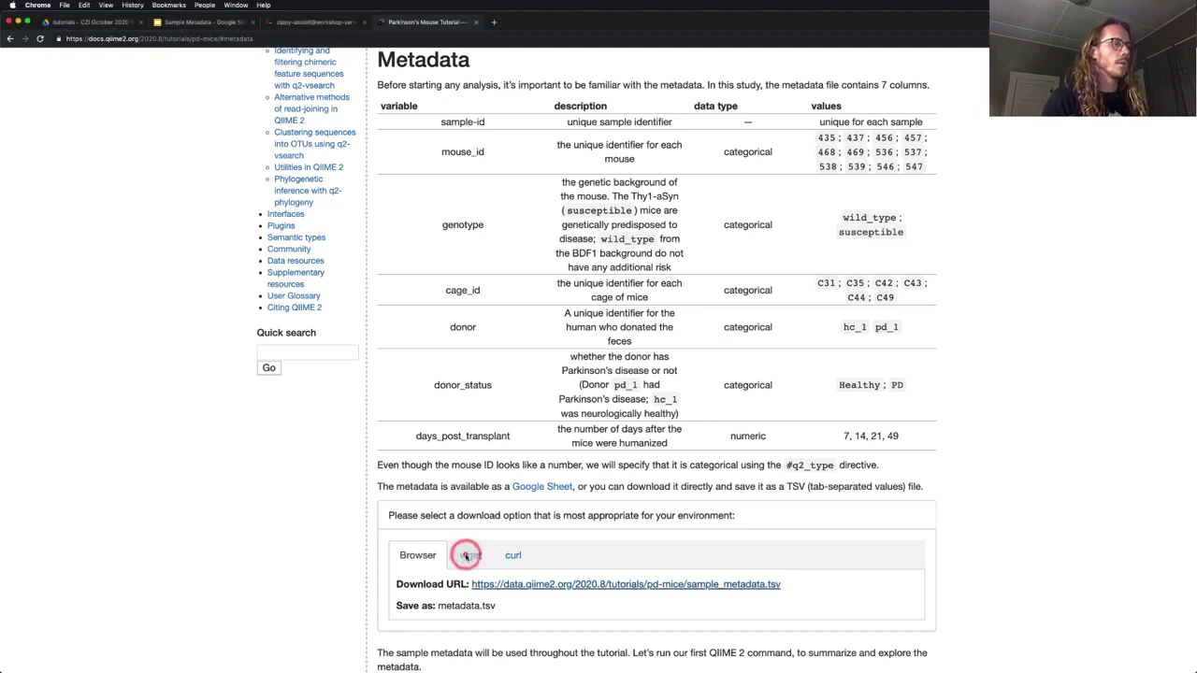
{"action": "left_click", "coordinate": [468, 556]}
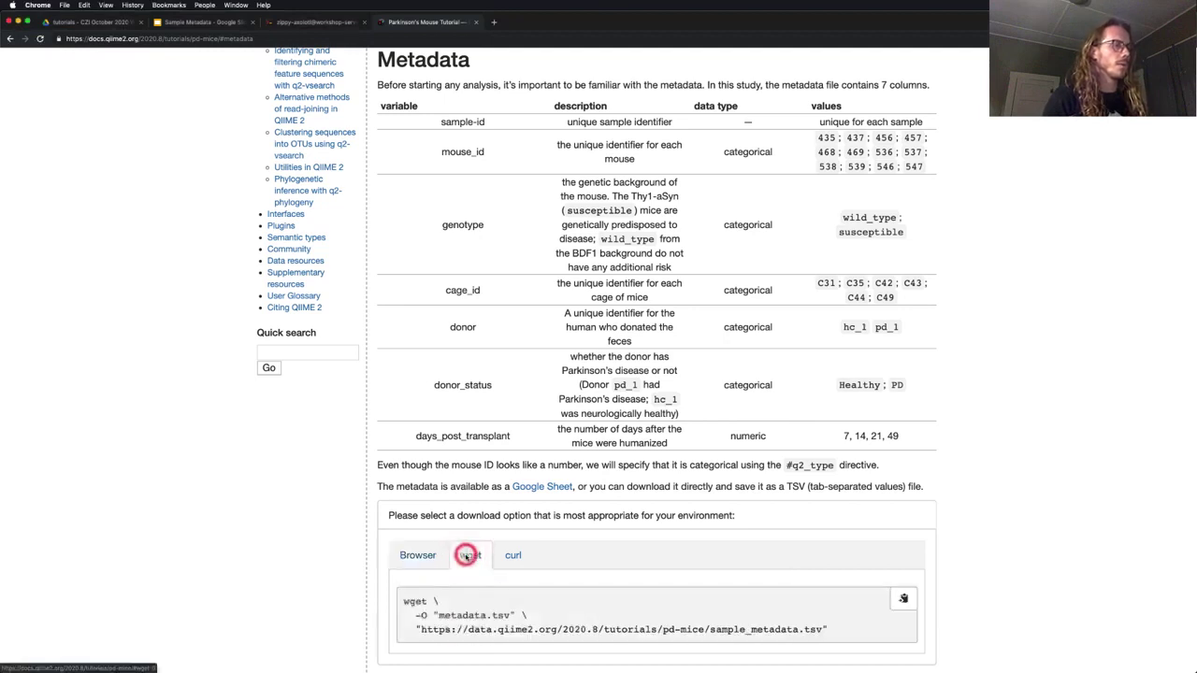
{"action": "left_click", "coordinate": [903, 602]}
{"action": "left_click", "coordinate": [903, 603]}
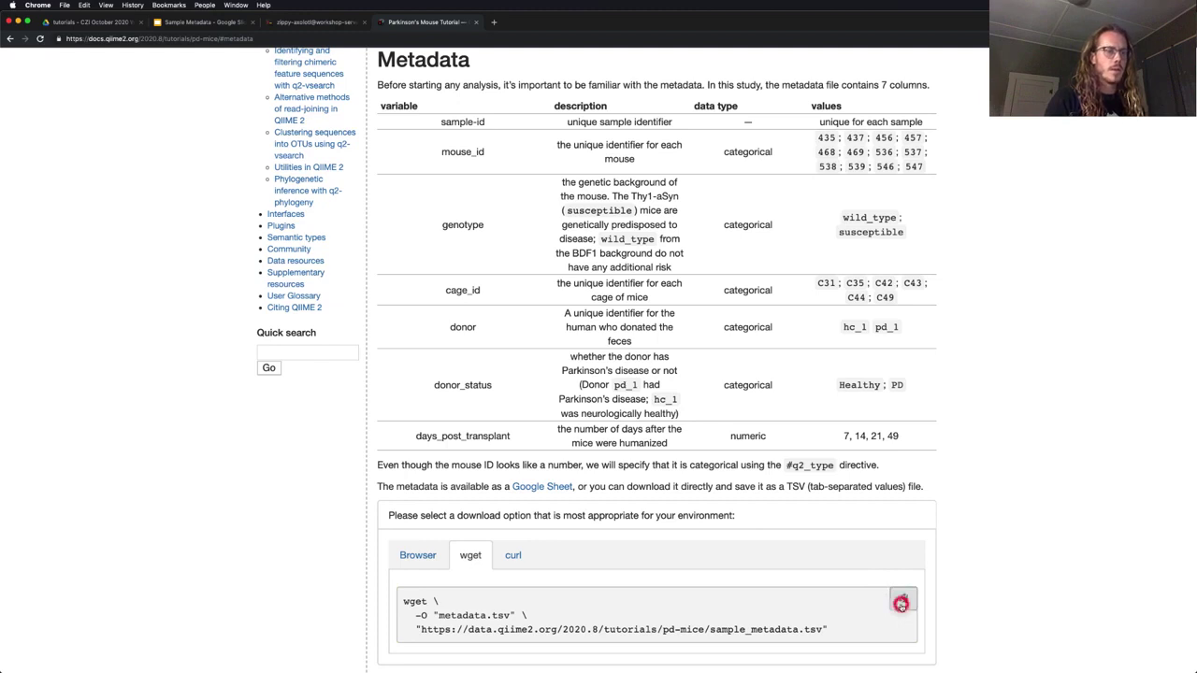
{"action": "left_click", "coordinate": [345, 23]}
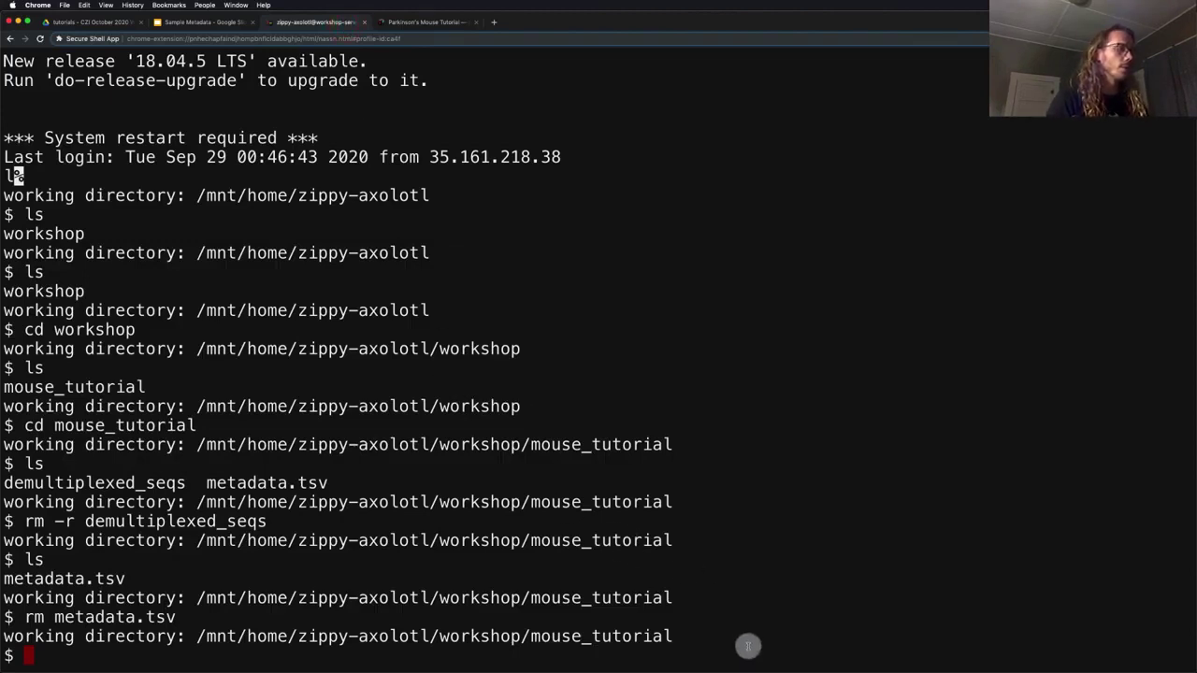
Step: Run the pasted wget command, saving metadata.tsv (4431 bytes) into mouse_tutorial
{"action": "key", "text": "super+v"}
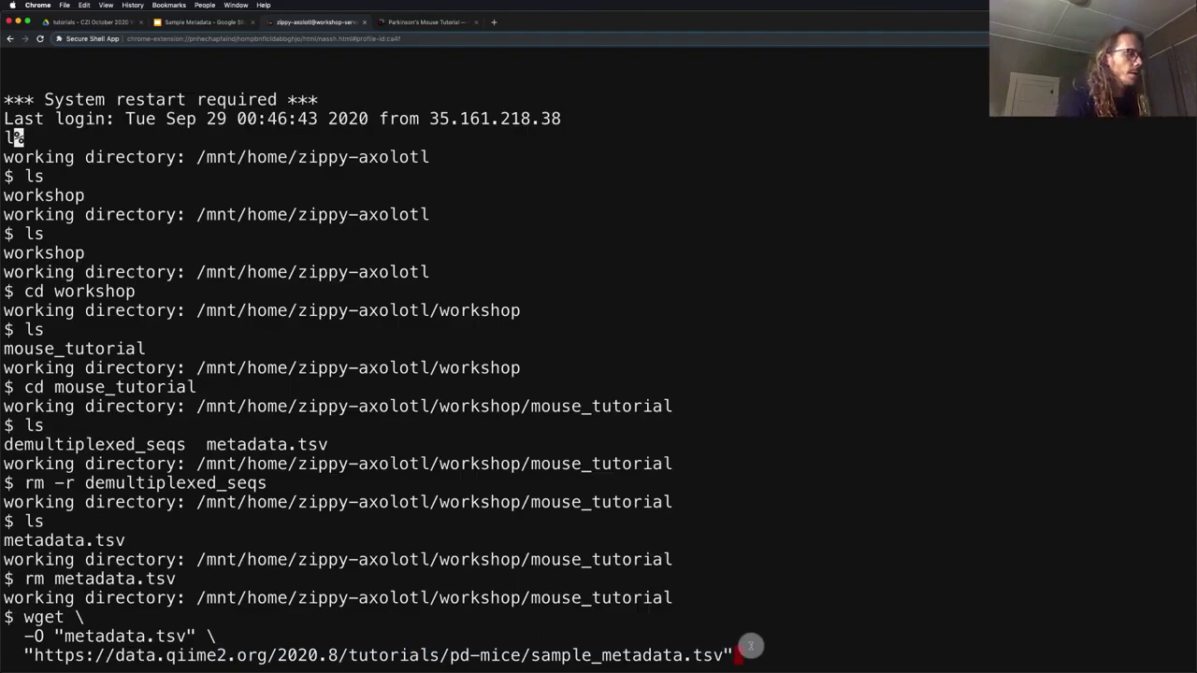
{"action": "key", "text": "Return"}
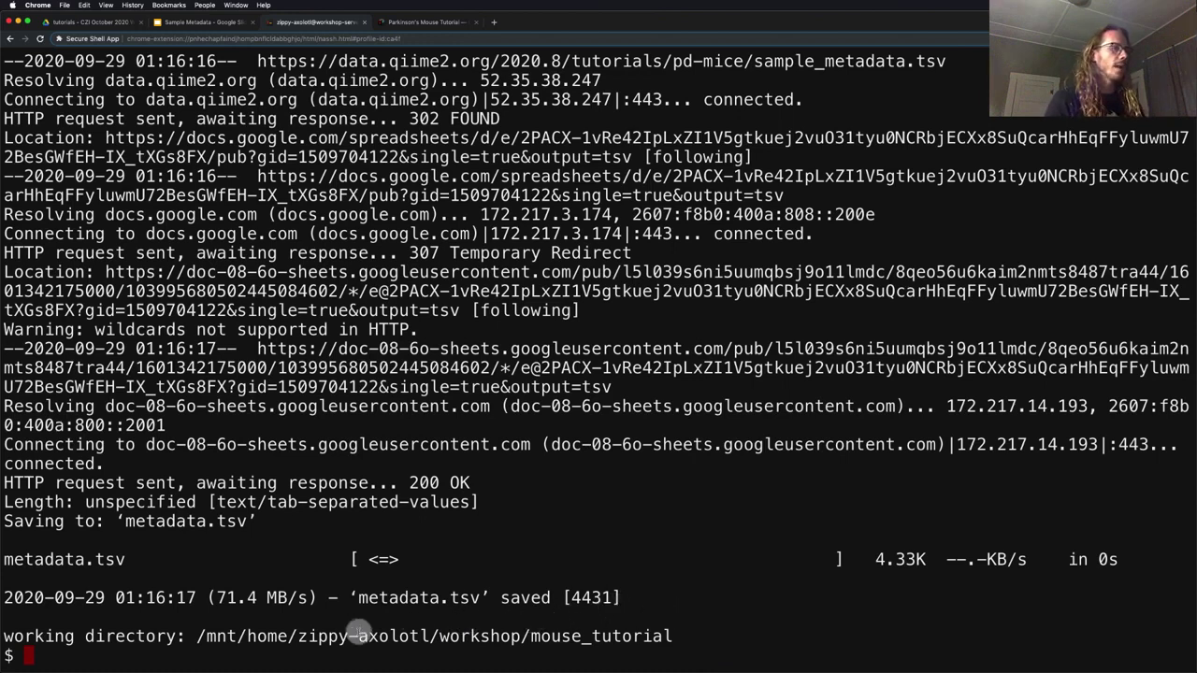
Step: Clear the terminal and list mouse_tutorial to confirm metadata.tsv is there
{"action": "type", "text": "clear"}
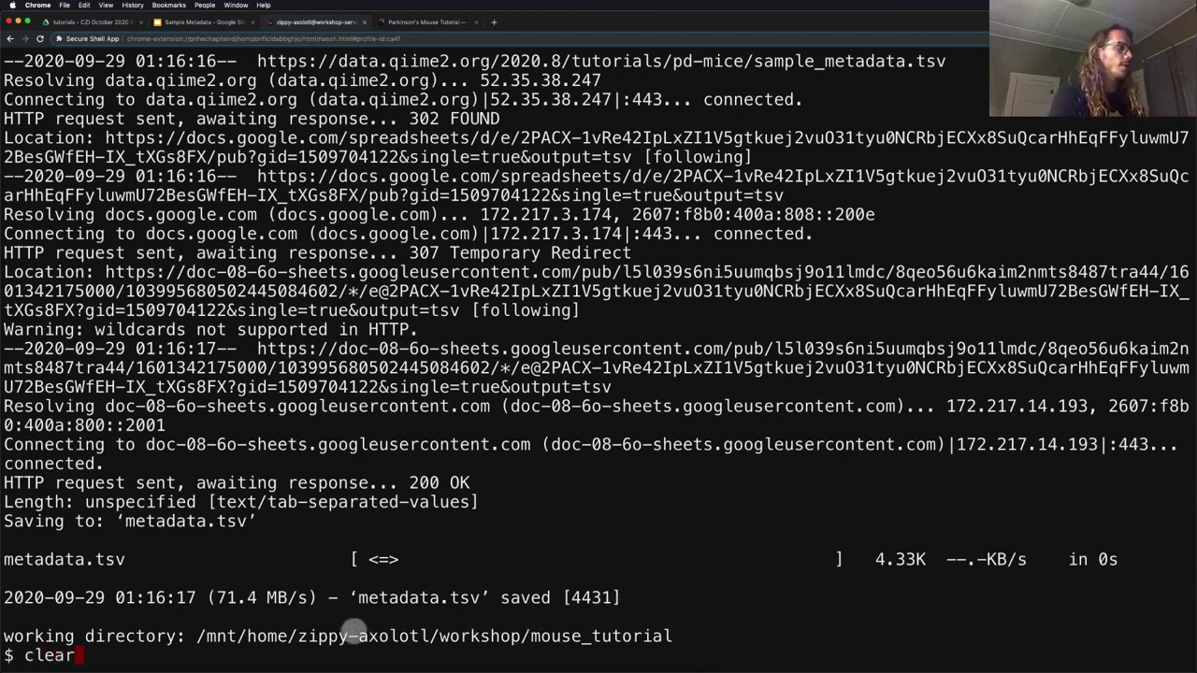
{"action": "key", "text": "Return"}
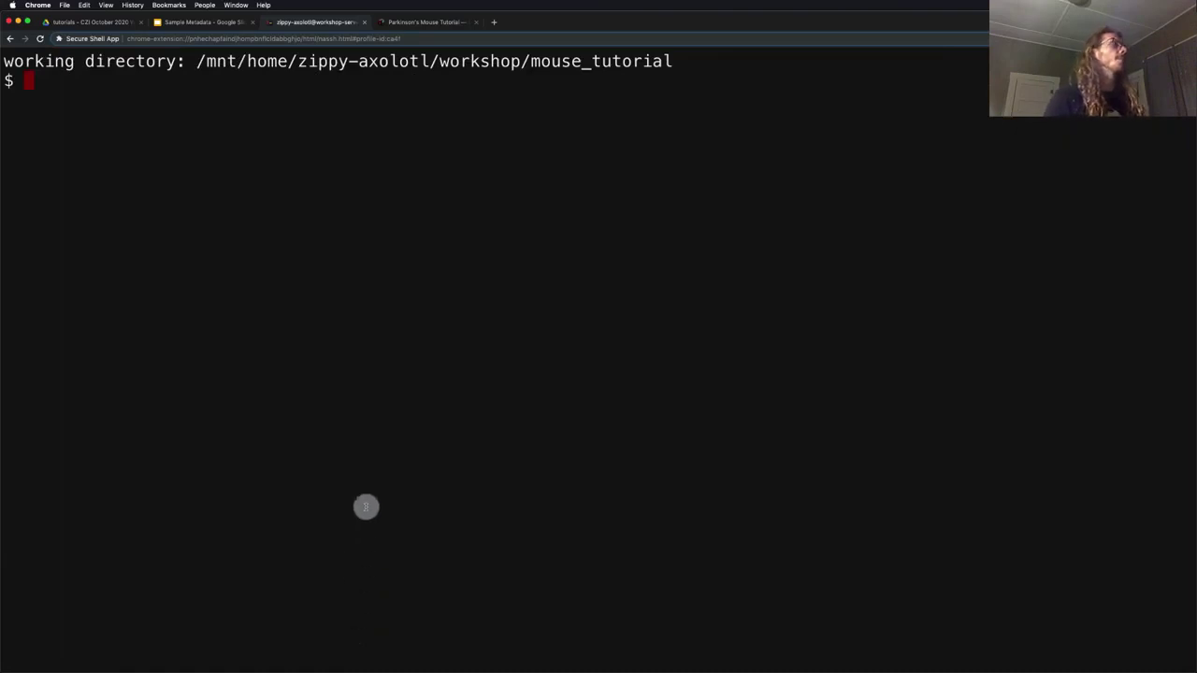
{"action": "type", "text": "ls"}
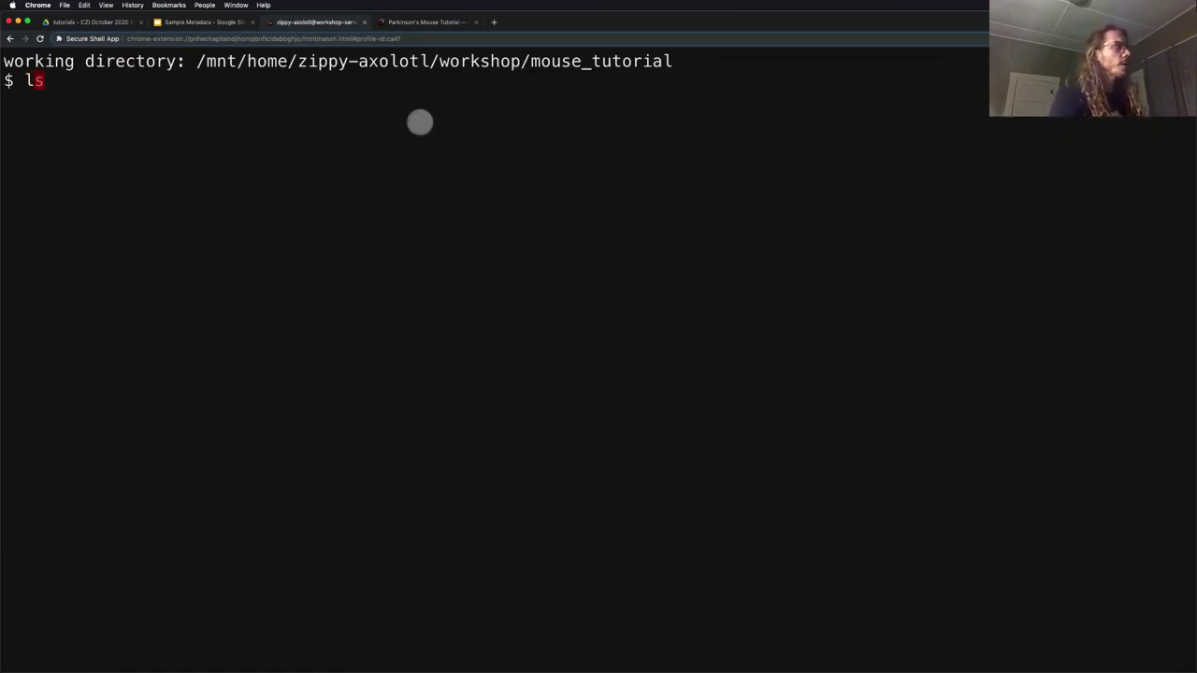
{"action": "key", "text": "Return"}
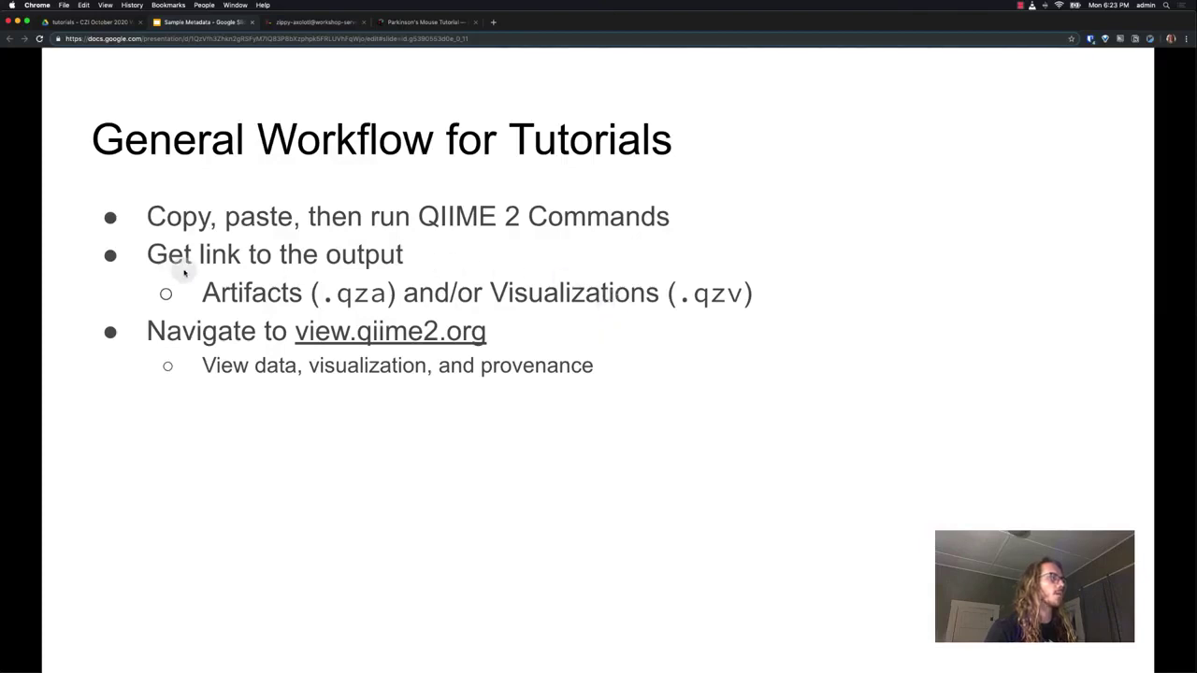
Step: Open a fresh browser tab showing the Google start page
{"action": "left_click", "coordinate": [339, 26]}
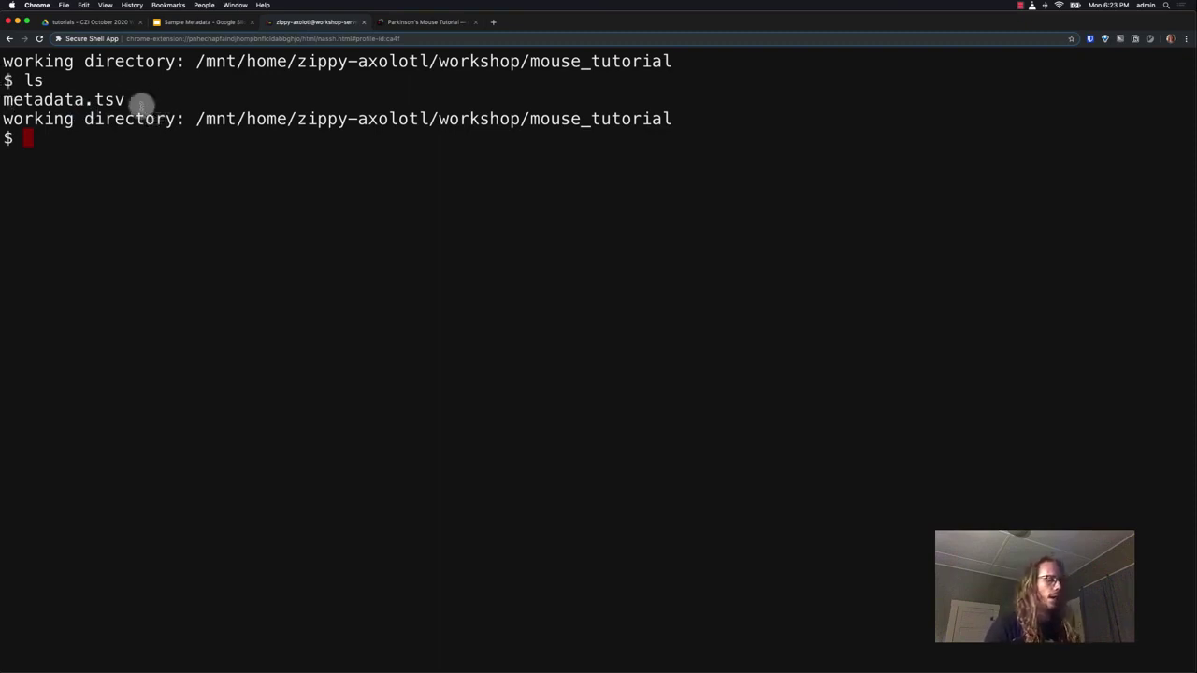
{"action": "left_click", "coordinate": [493, 22]}
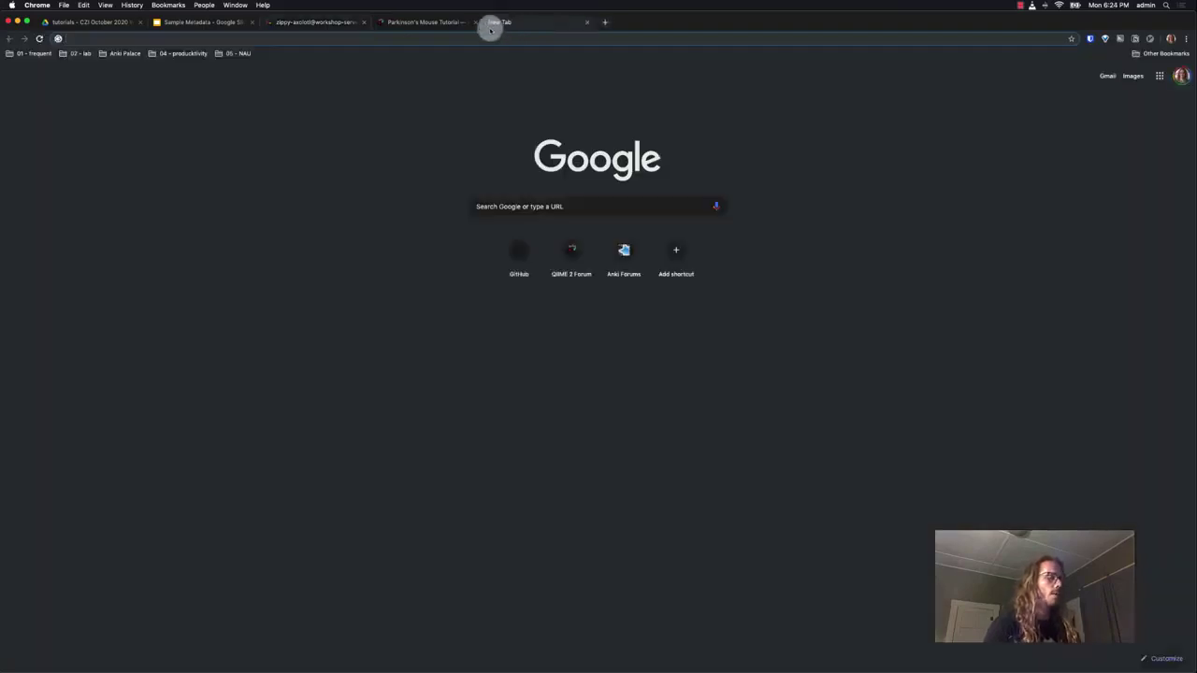
Step: Load workshop-server.qiime2.org/zippy-axolotl to show the personal directory index with mouse_tutorial/
{"action": "type", "text": "work"}
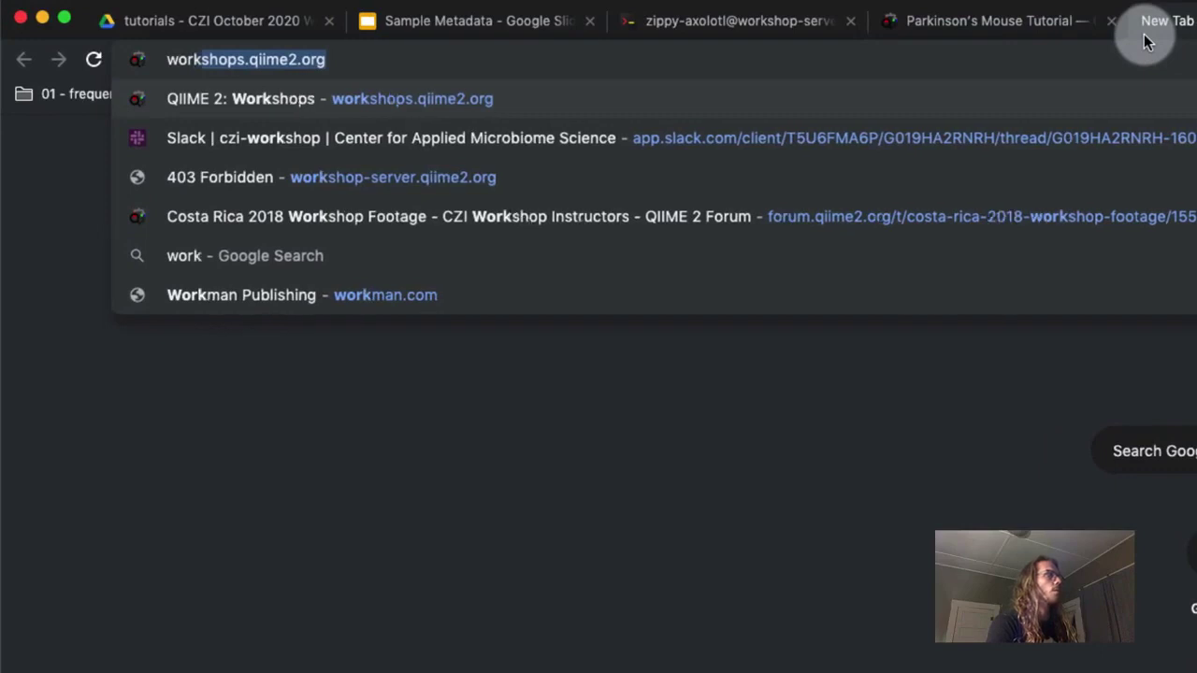
{"action": "type", "text": "shop-"}
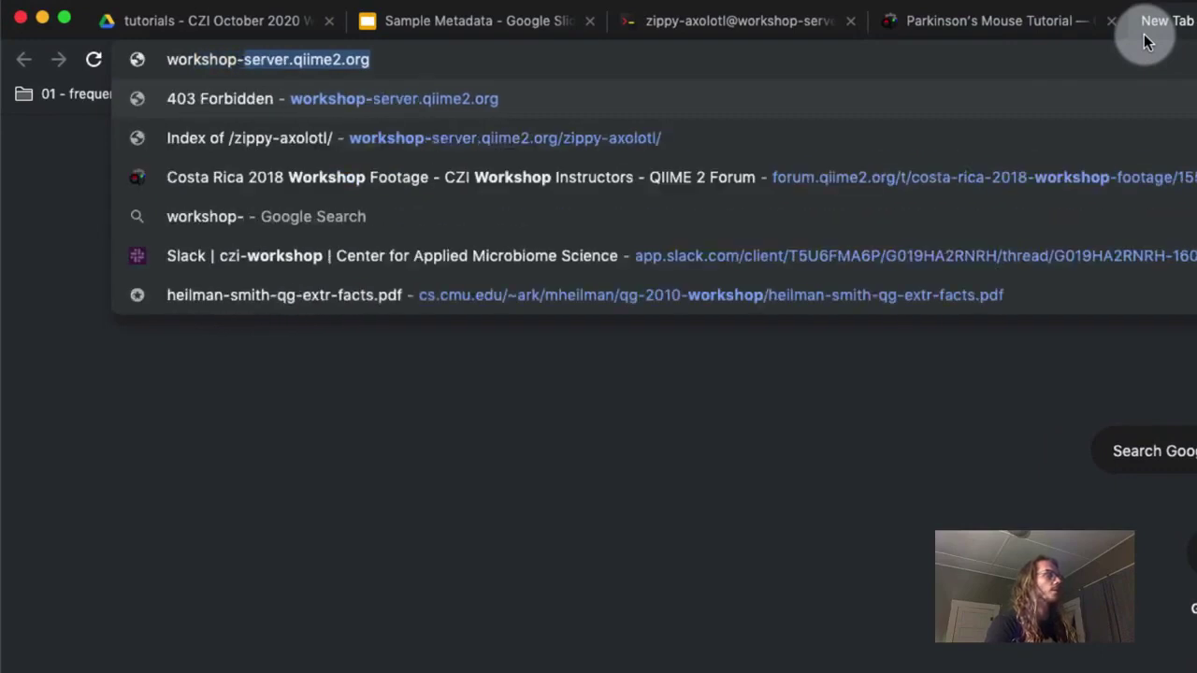
{"action": "type", "text": "server.q"}
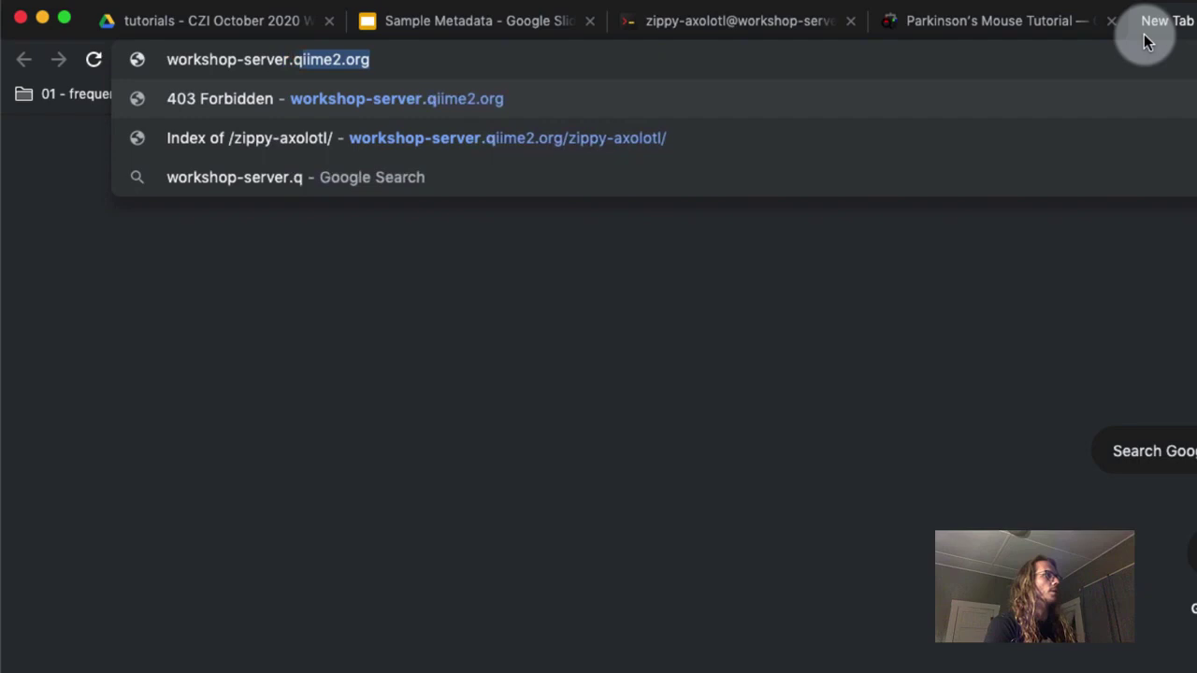
{"action": "type", "text": "iime2.o"}
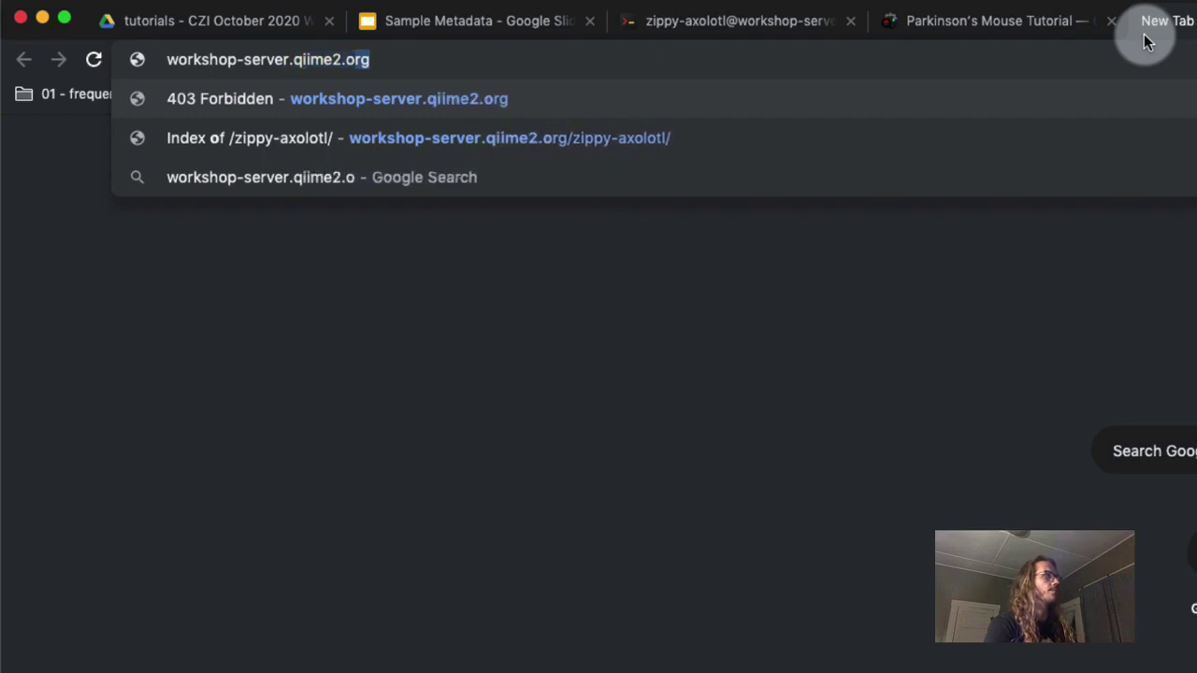
{"action": "type", "text": "rg"}
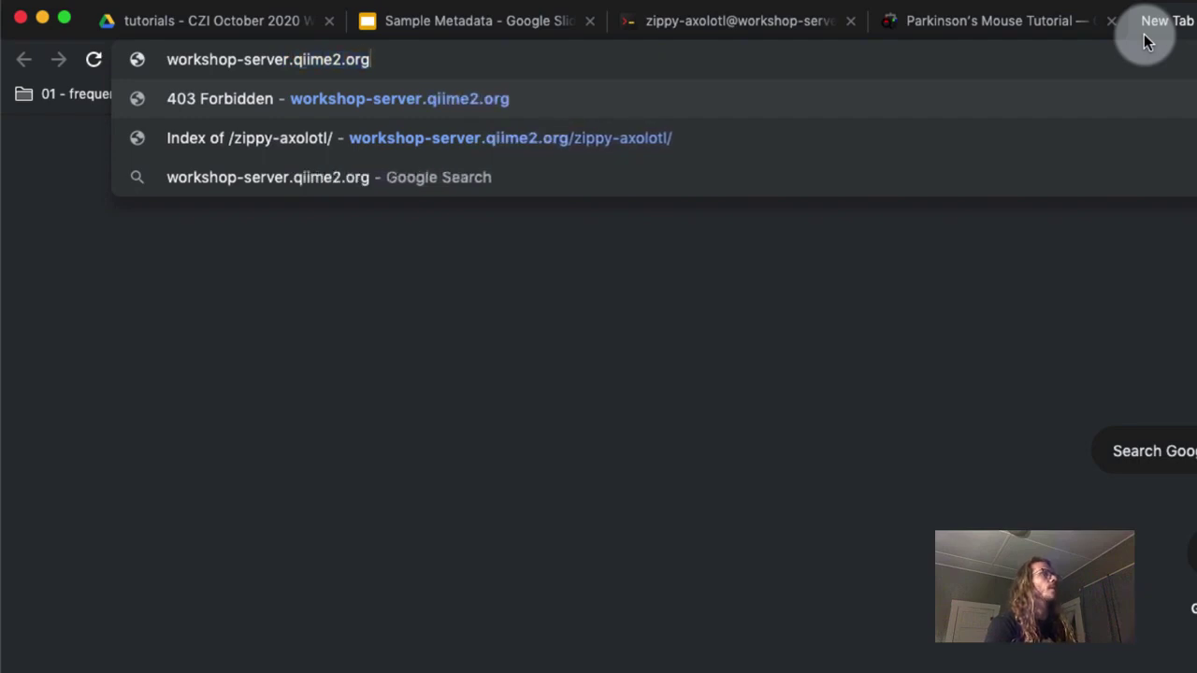
{"action": "type", "text": "/"}
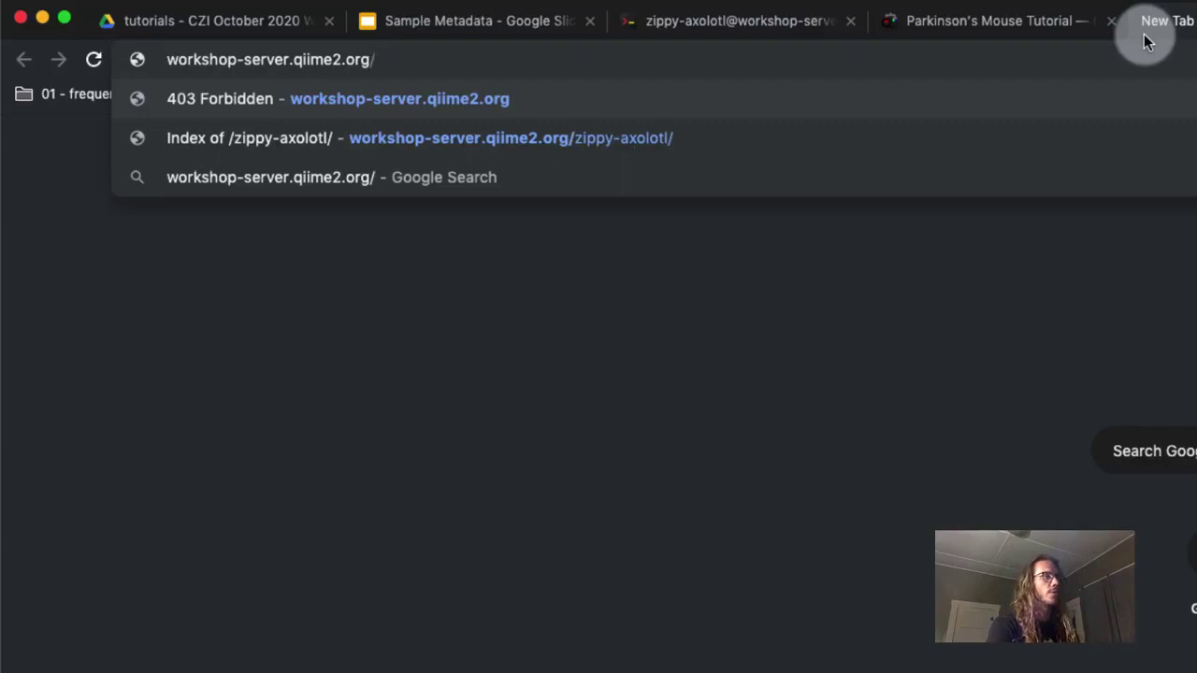
{"action": "type", "text": "zippy-z"}
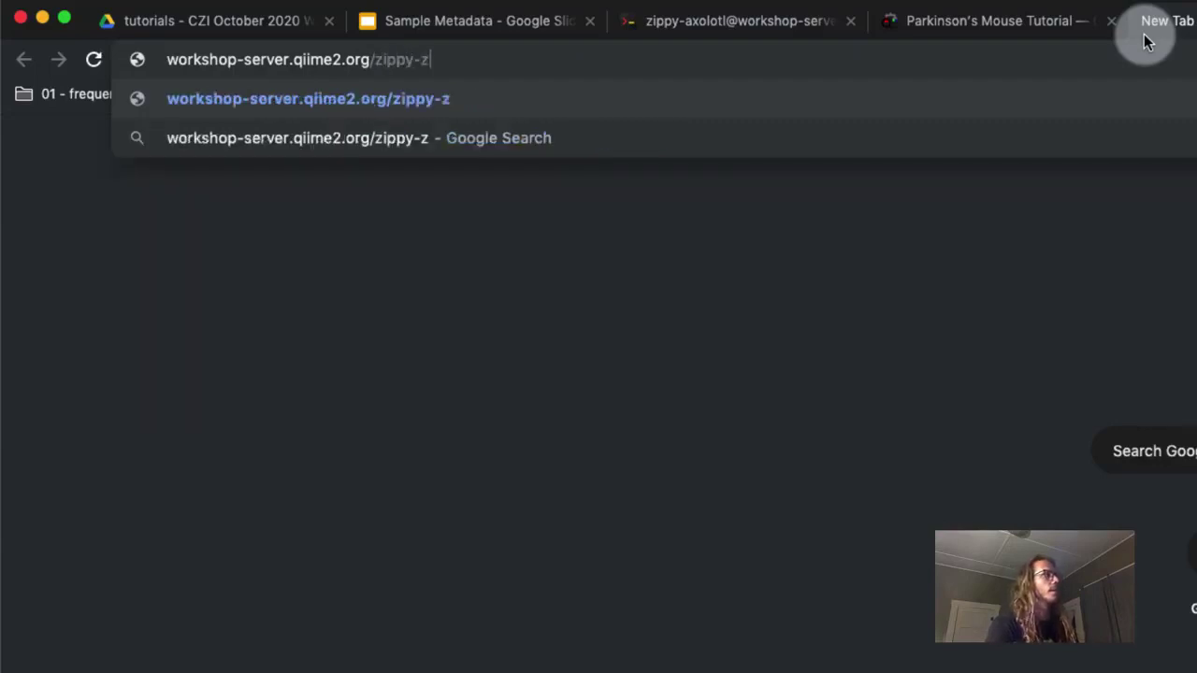
{"action": "key", "text": "BackSpace"}
{"action": "type", "text": "axolotl"}
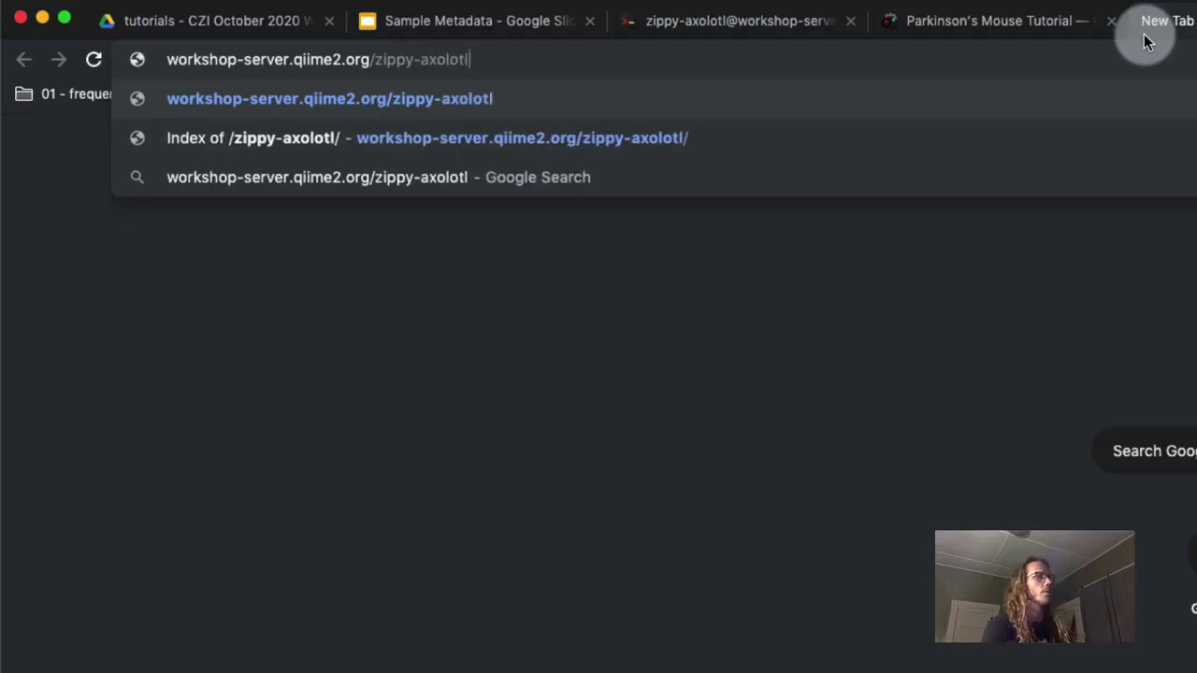
{"action": "key", "text": "Return"}
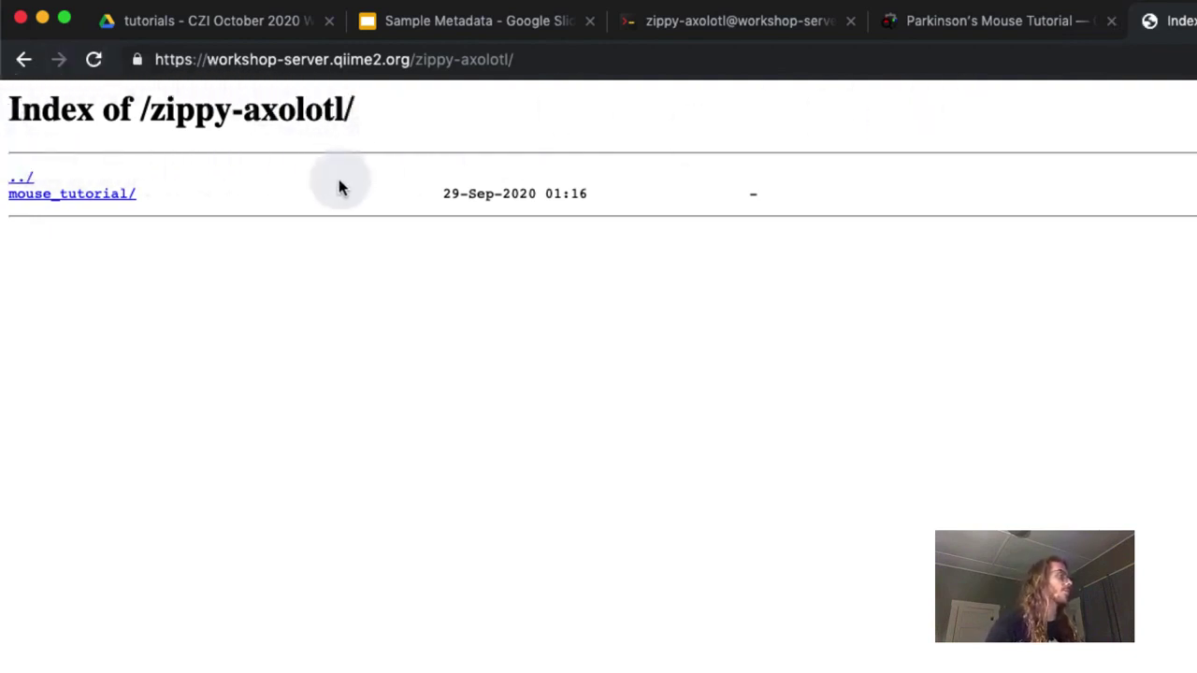
Step: Step up to the workshop folder, list its contents, then return to mouse_tutorial with cd -
{"action": "left_click", "coordinate": [760, 30]}
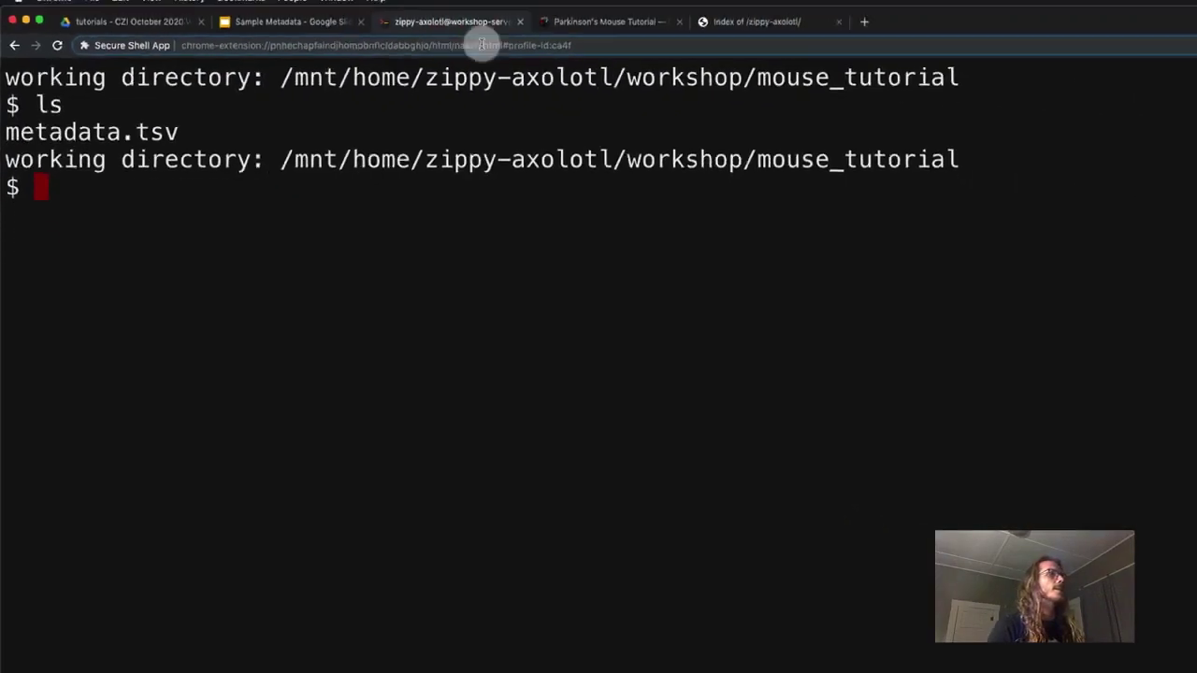
{"action": "type", "text": "c"}
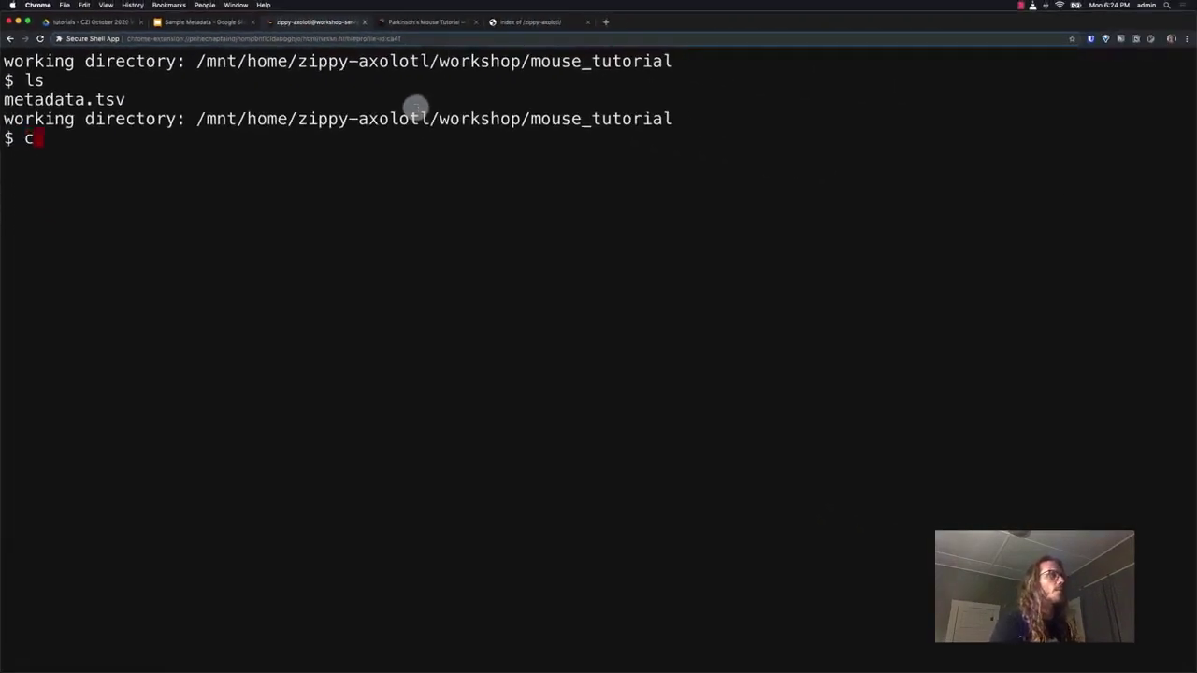
{"action": "type", "text": "d"}
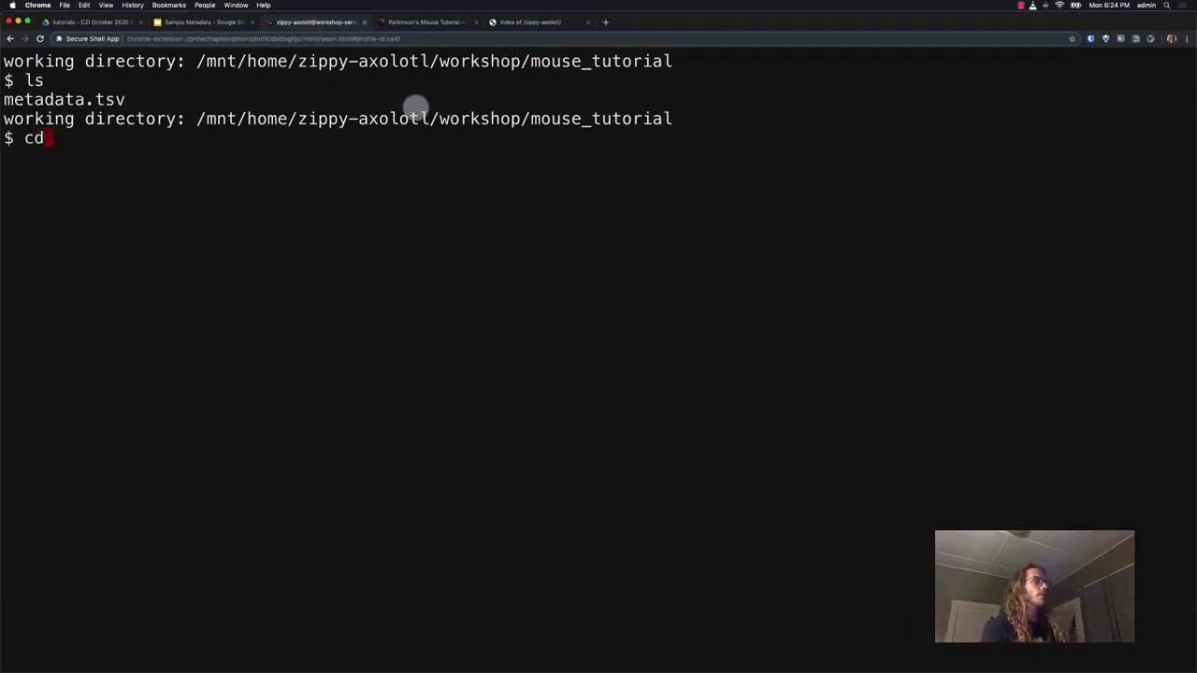
{"action": "type", "text": " .."}
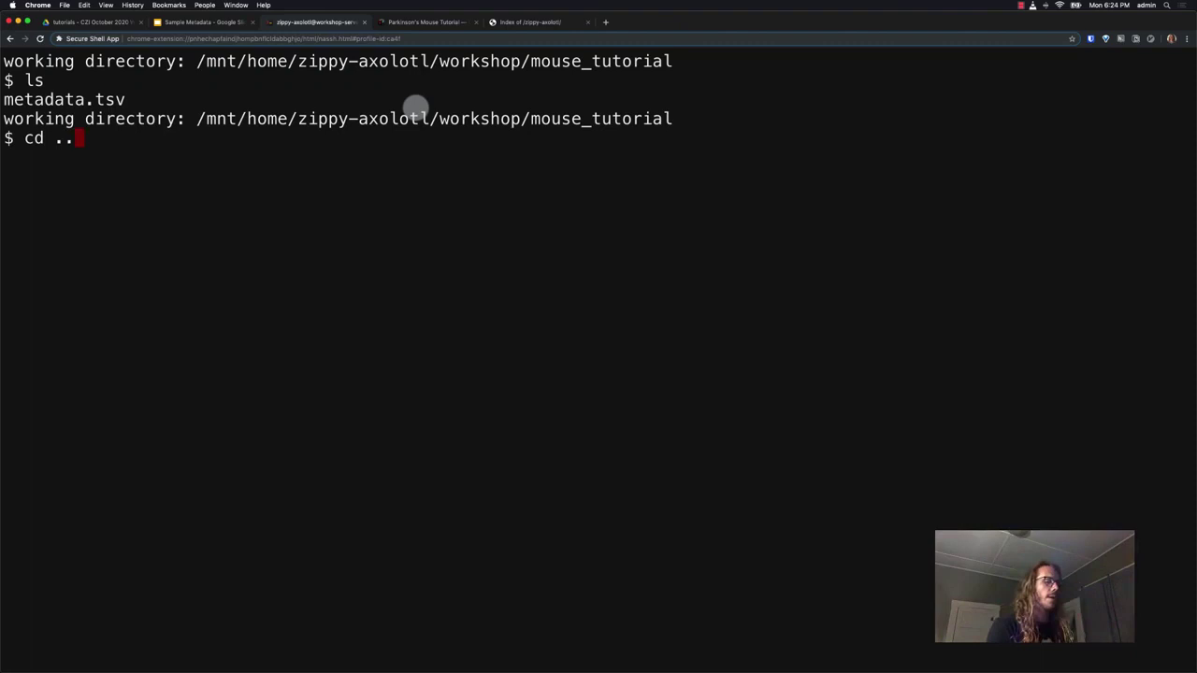
{"action": "key", "text": "Return"}
{"action": "type", "text": "ls"}
{"action": "key", "text": "Return"}
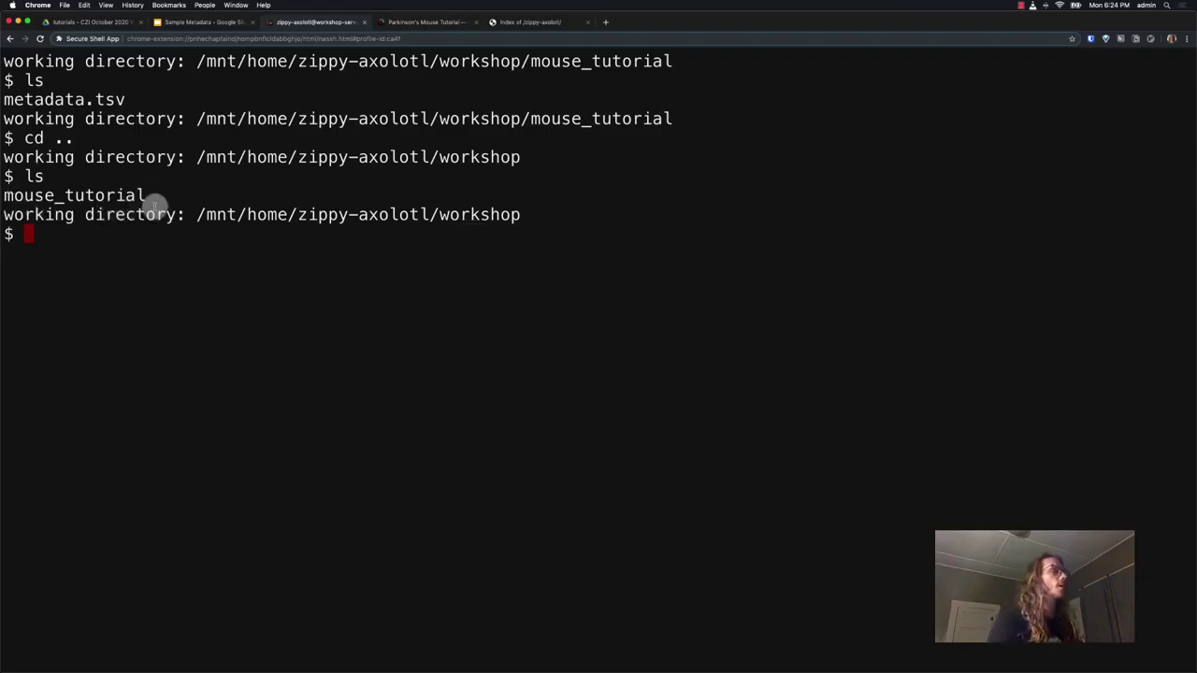
{"action": "type", "text": "cd"}
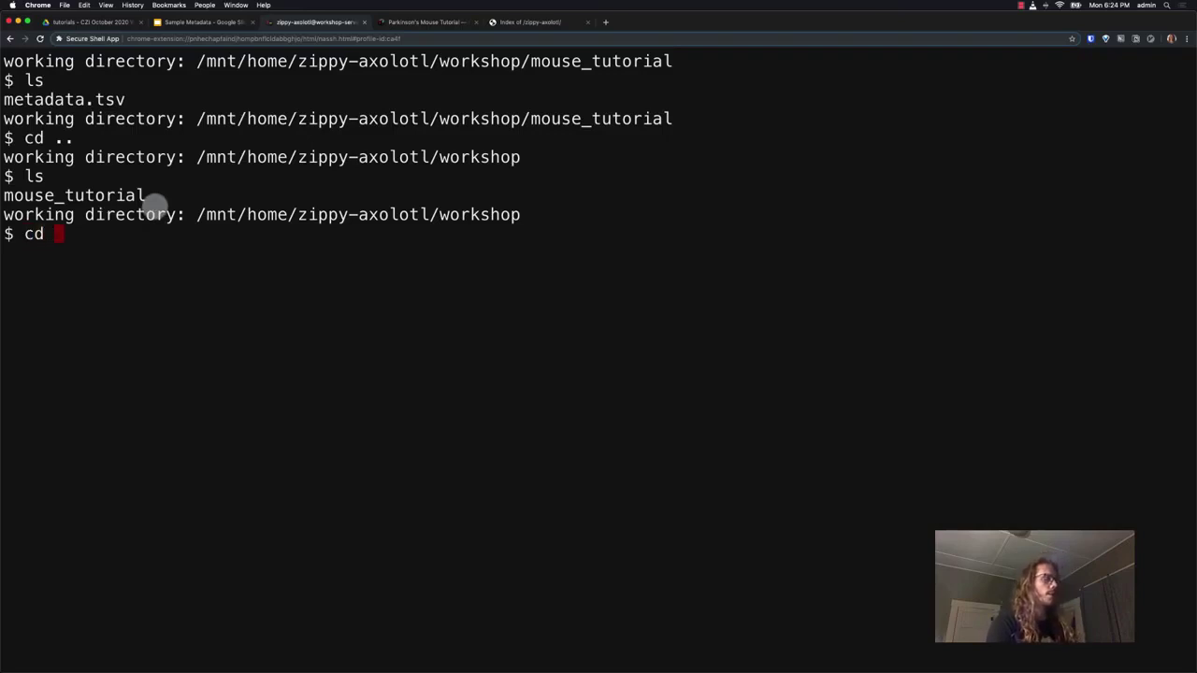
{"action": "type", "text": " -"}
{"action": "key", "text": "Return"}
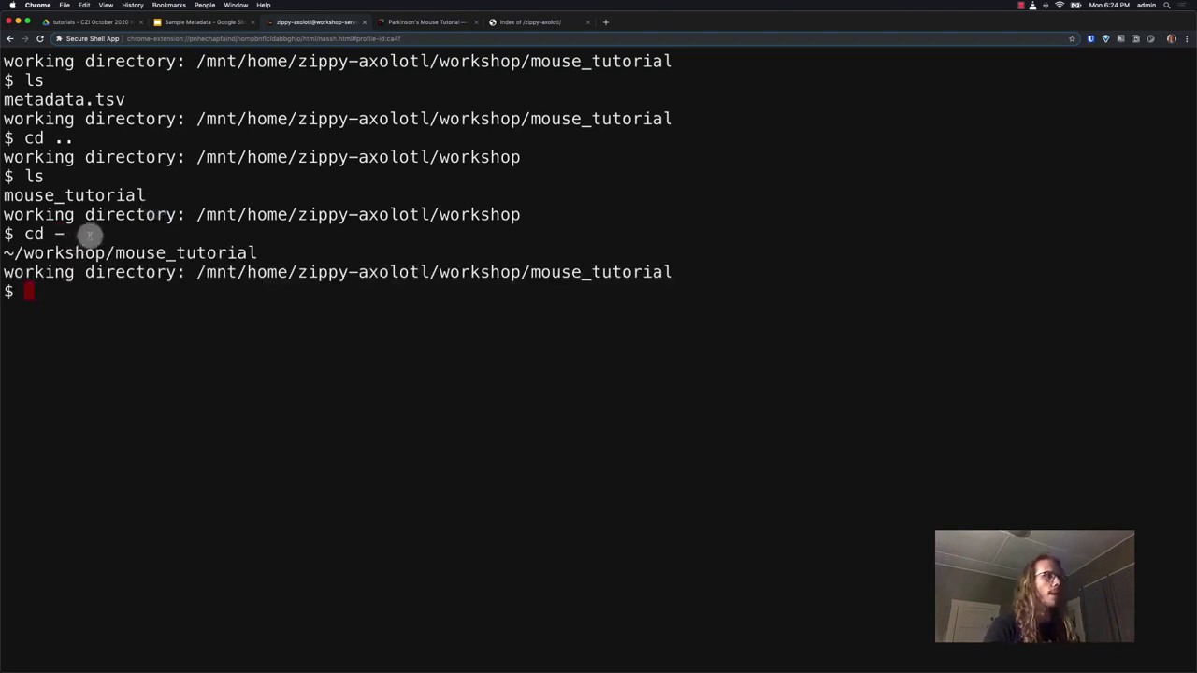
Step: Download metadata.tsv from the server's mouse_tutorial web listing, then return to the slides
{"action": "left_click", "coordinate": [557, 27]}
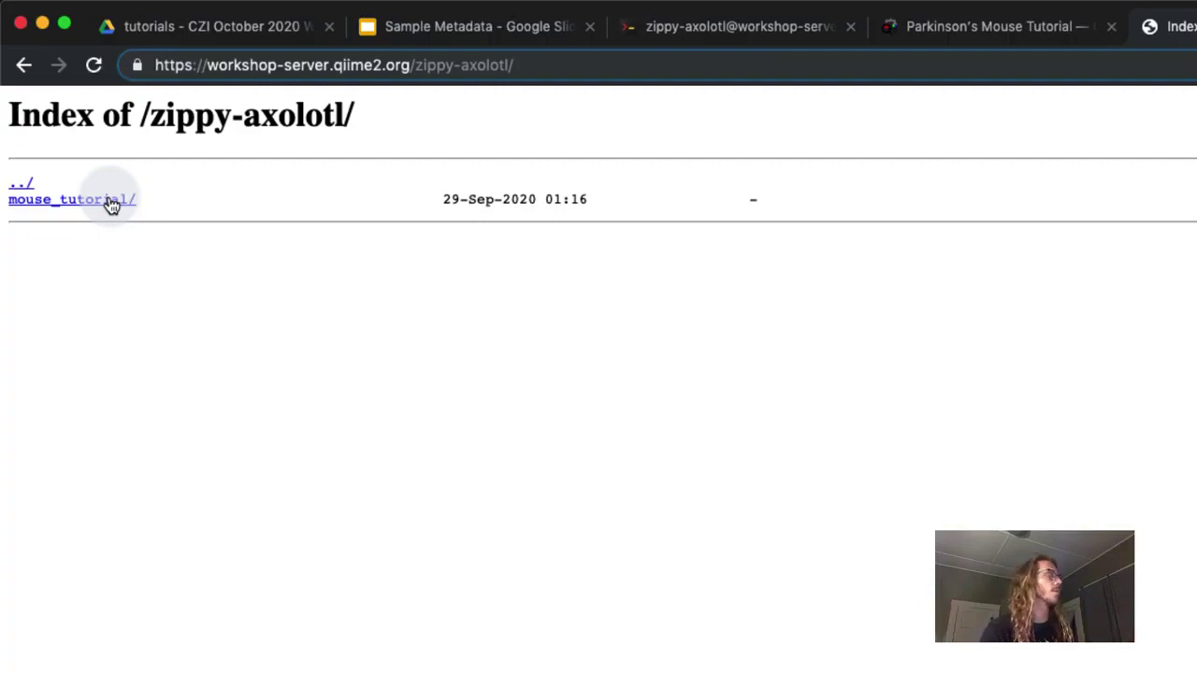
{"action": "left_click", "coordinate": [88, 207]}
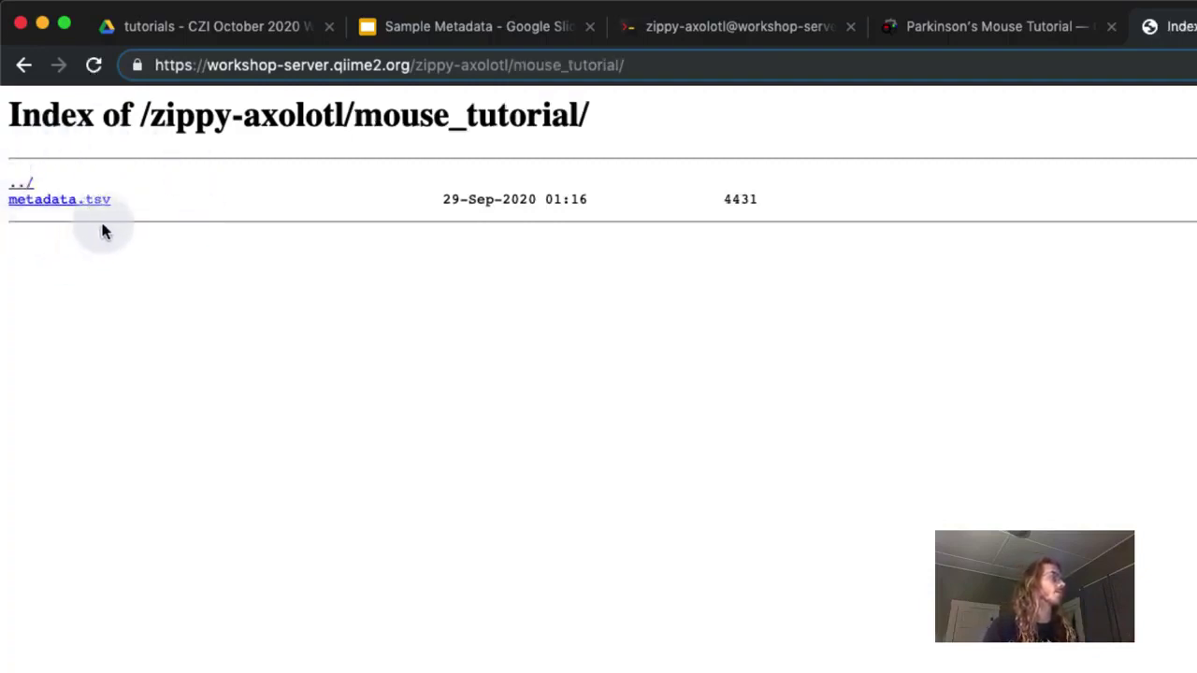
{"action": "left_click", "coordinate": [95, 207]}
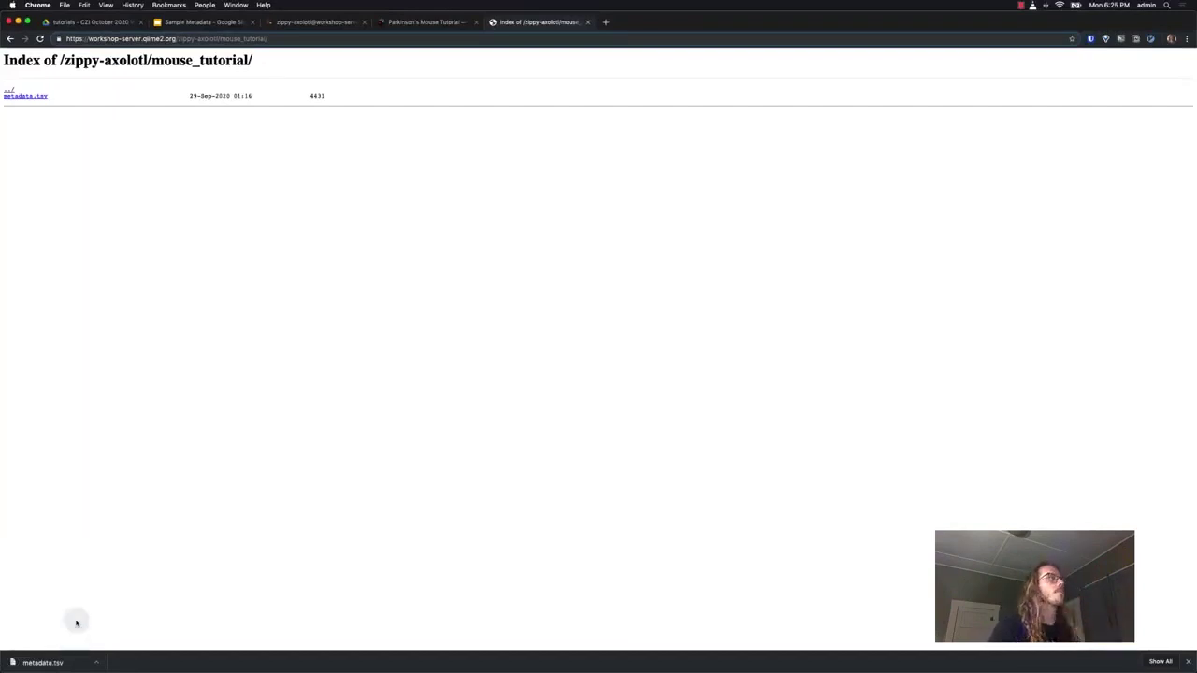
{"action": "left_click", "coordinate": [234, 22]}
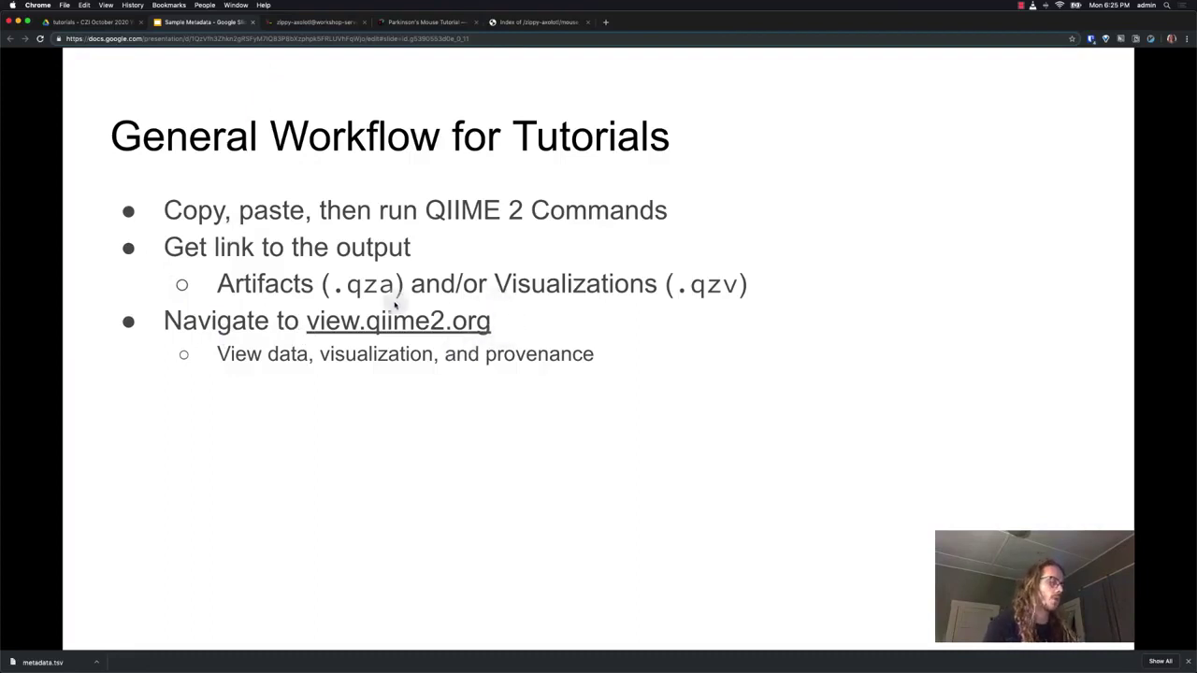
Step: Open view.qiime2.org in a new tab, then go back to the mouse_tutorial listing
{"action": "left_click", "coordinate": [605, 22]}
{"action": "type", "text": "view.qiime2.o"}
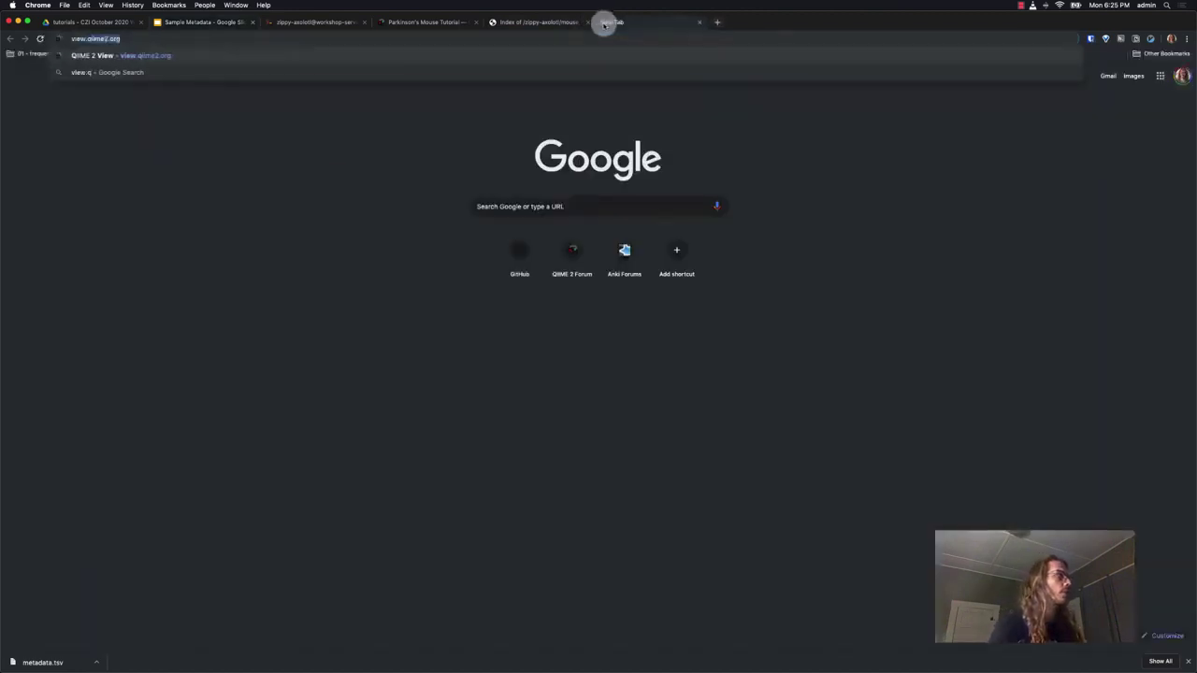
{"action": "type", "text": "rg"}
{"action": "key", "text": "Return"}
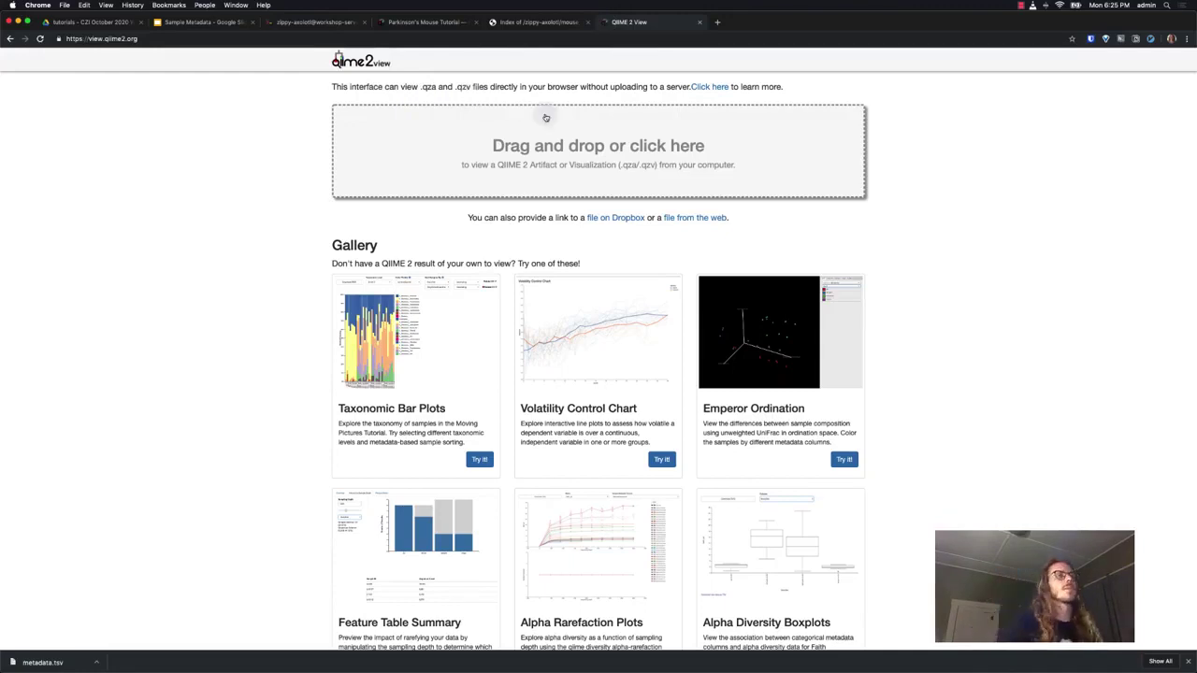
{"action": "left_click", "coordinate": [547, 21]}
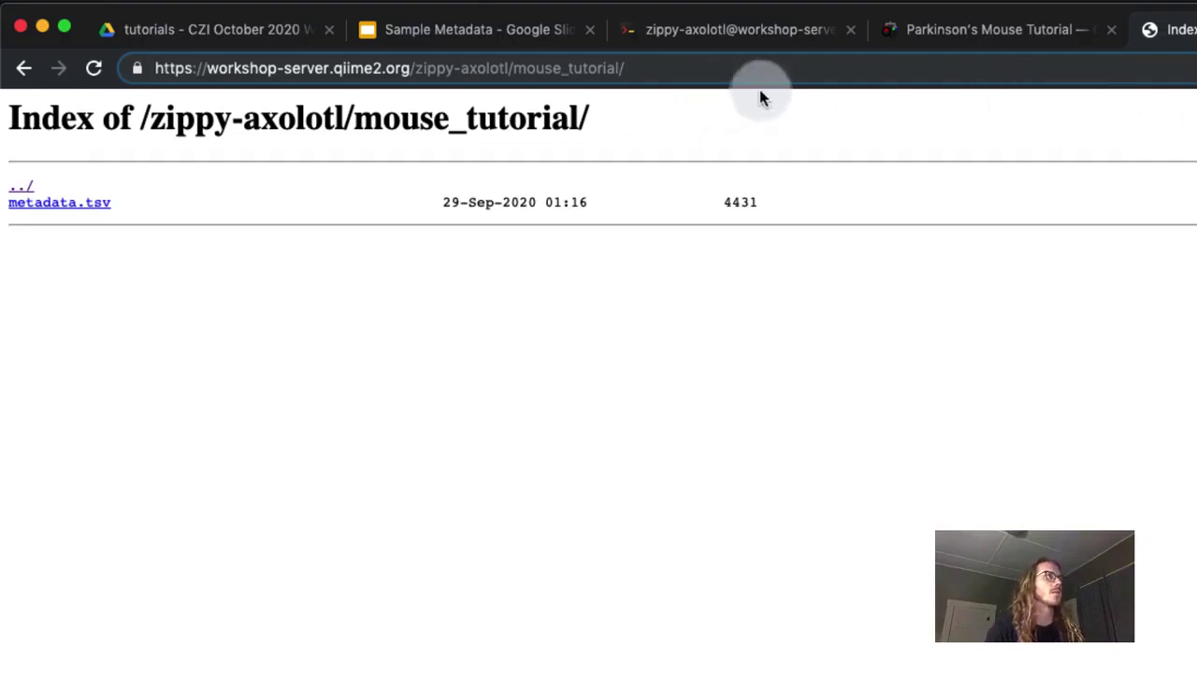
Step: Copy the qiime metadata tabulate command from the Parkinson's Mouse Tutorial docs
{"action": "left_click", "coordinate": [973, 29]}
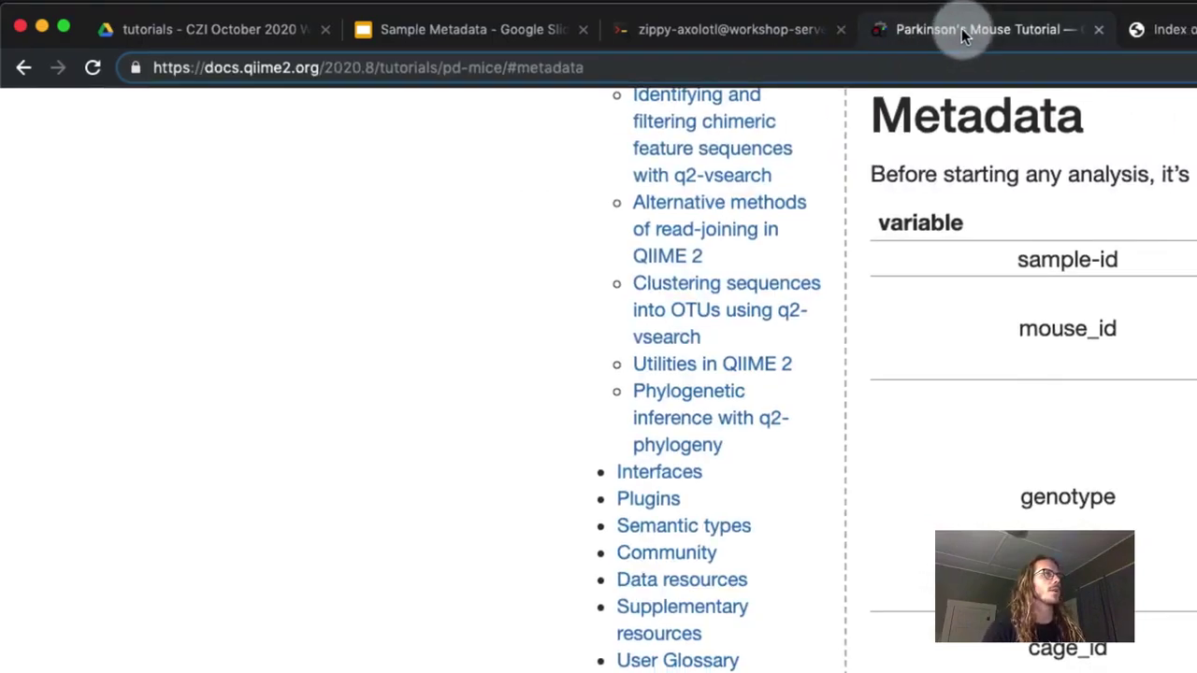
{"action": "scroll", "coordinate": [339, 359], "scroll_direction": "down", "scroll_amount": 3}
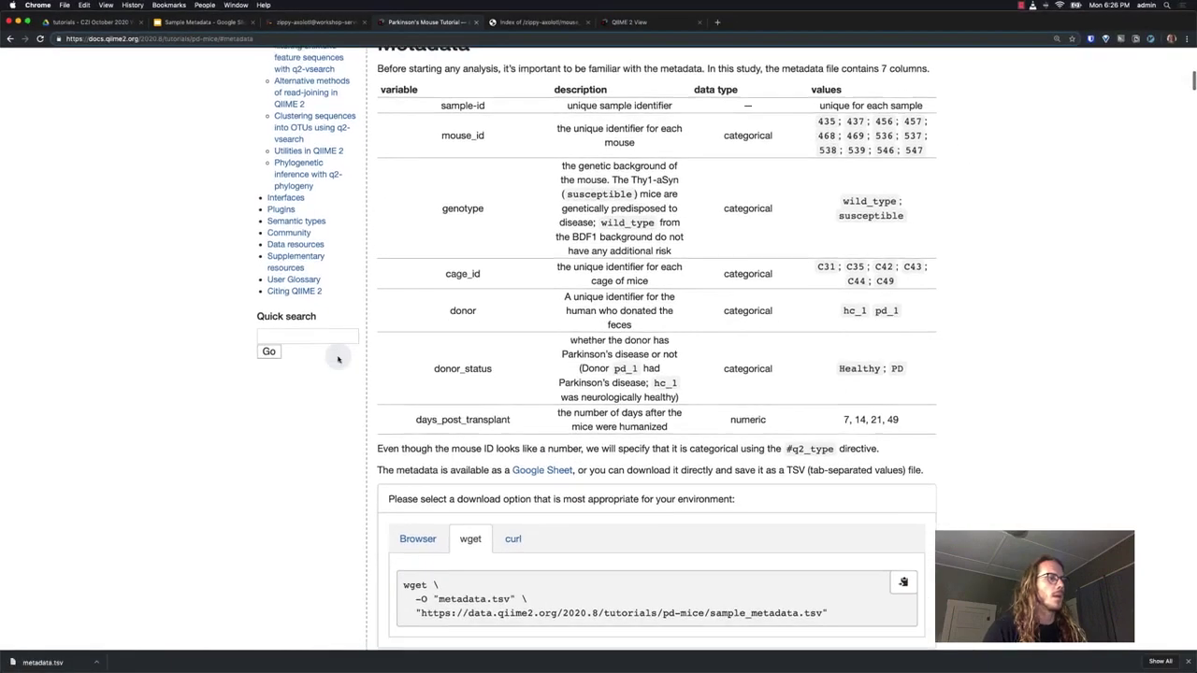
{"action": "scroll", "coordinate": [338, 359], "scroll_direction": "down", "scroll_amount": 7}
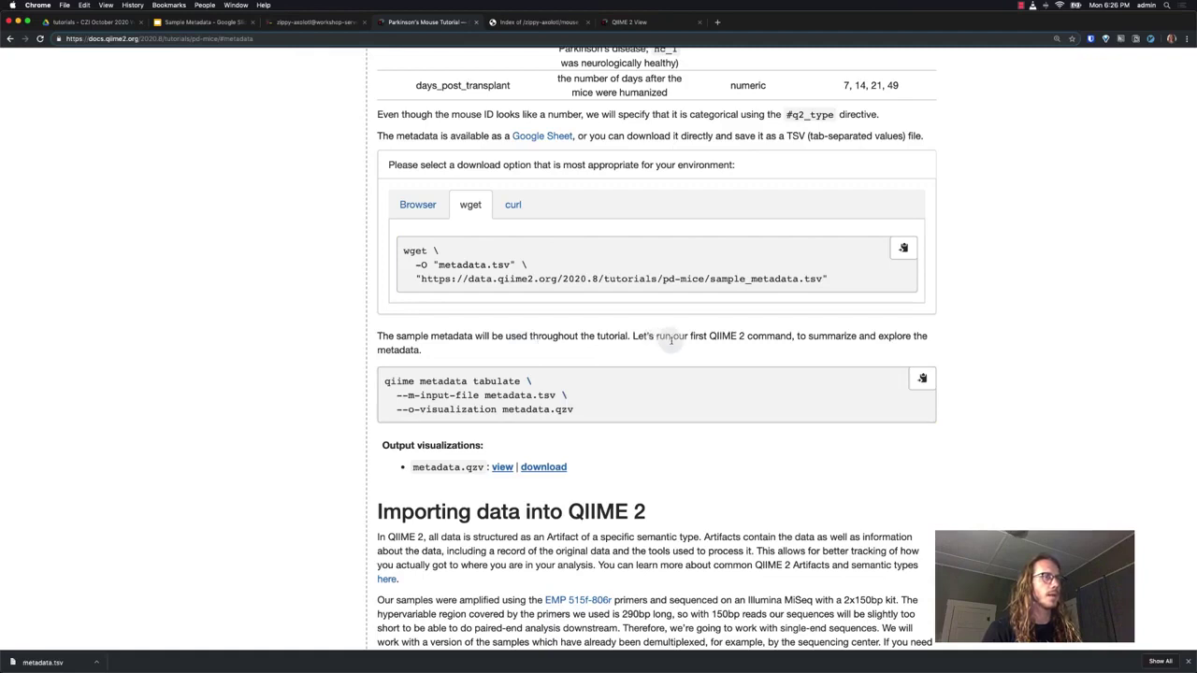
{"action": "left_click", "coordinate": [922, 378]}
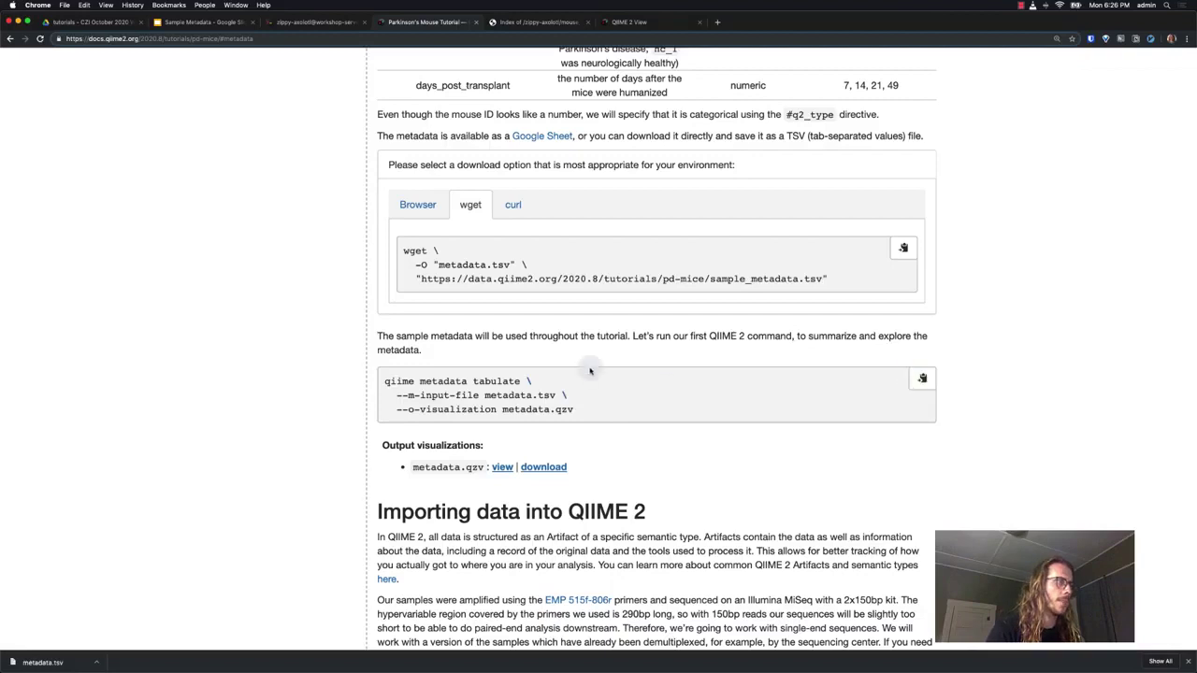
{"action": "left_click", "coordinate": [323, 22]}
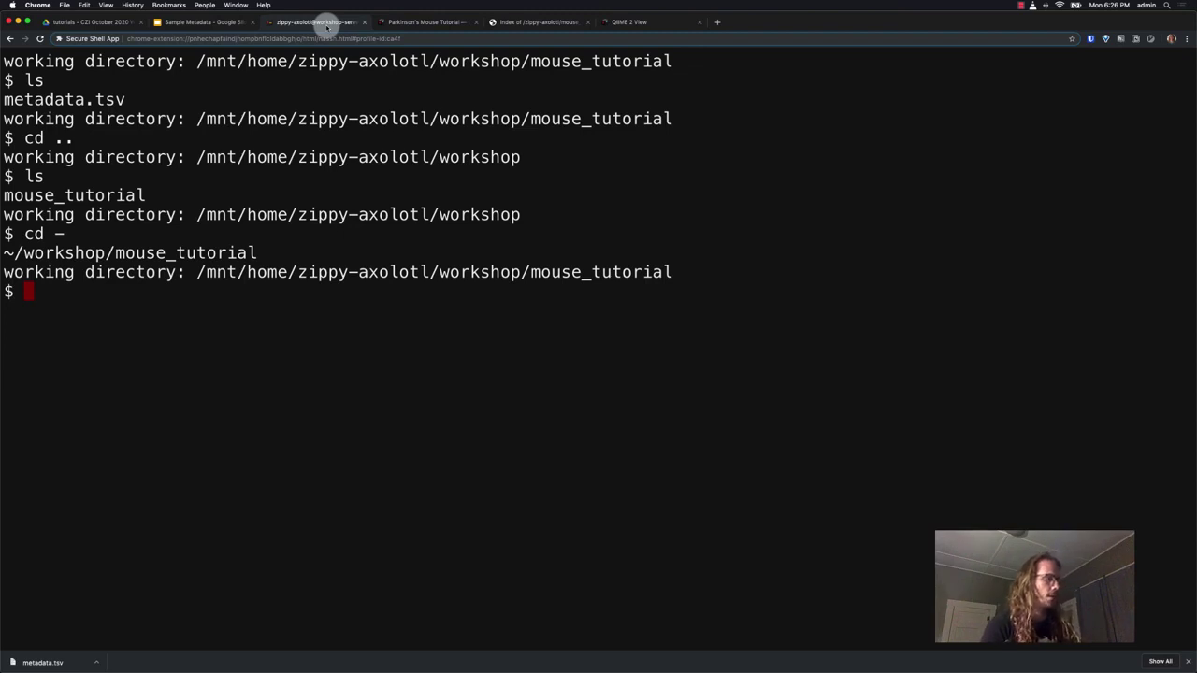
Step: Run the pasted qiime metadata tabulate command on metadata.tsv, producing metadata.qzv
{"action": "key", "text": "super+v"}
{"action": "key", "text": "Return"}
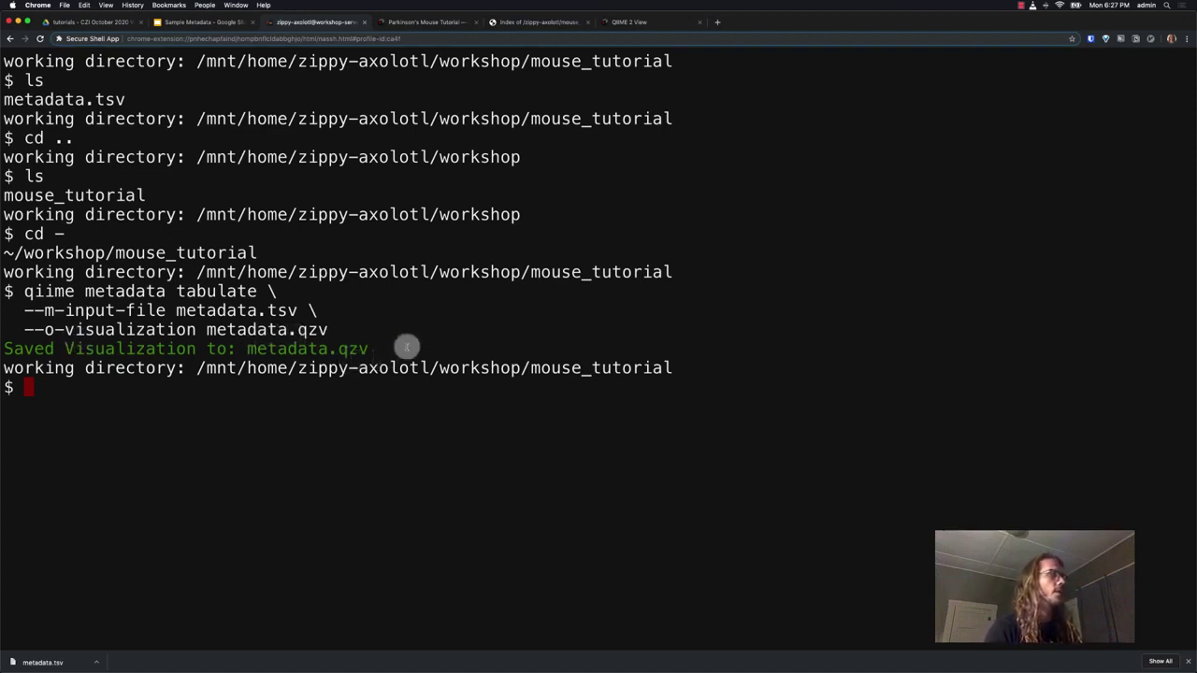
Step: Reload the mouse_tutorial index so metadata.qzv (1207421 bytes) is listed, and bring up its link options
{"action": "left_click", "coordinate": [547, 23]}
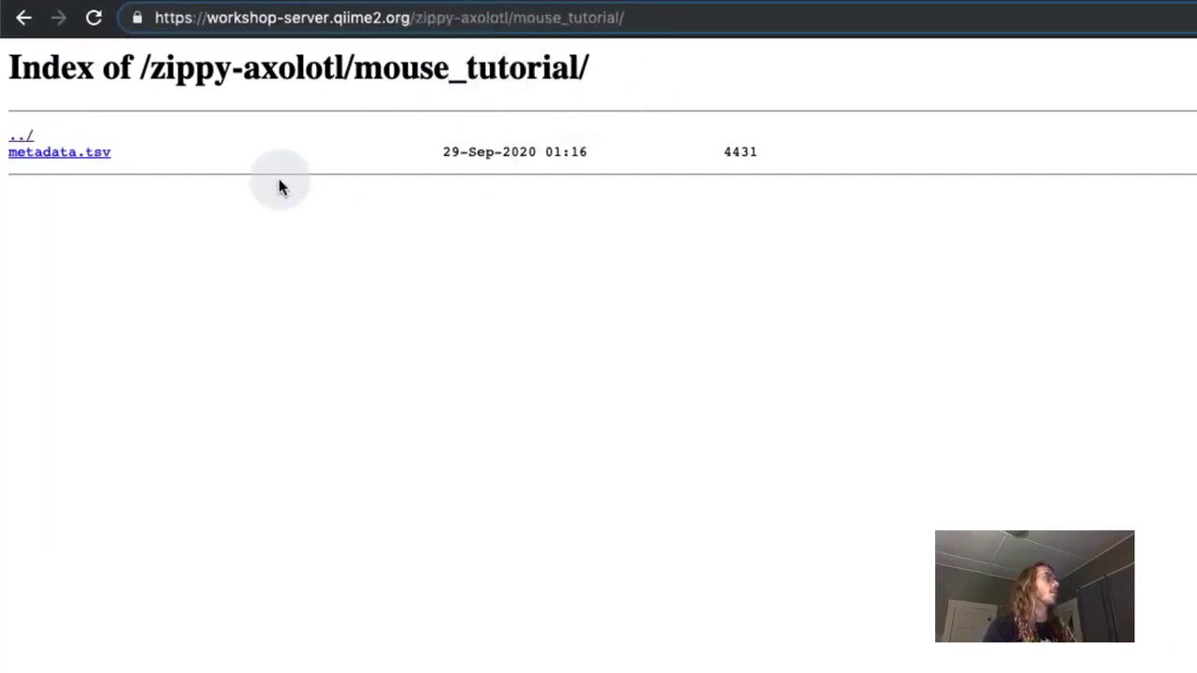
{"action": "left_click", "coordinate": [93, 21]}
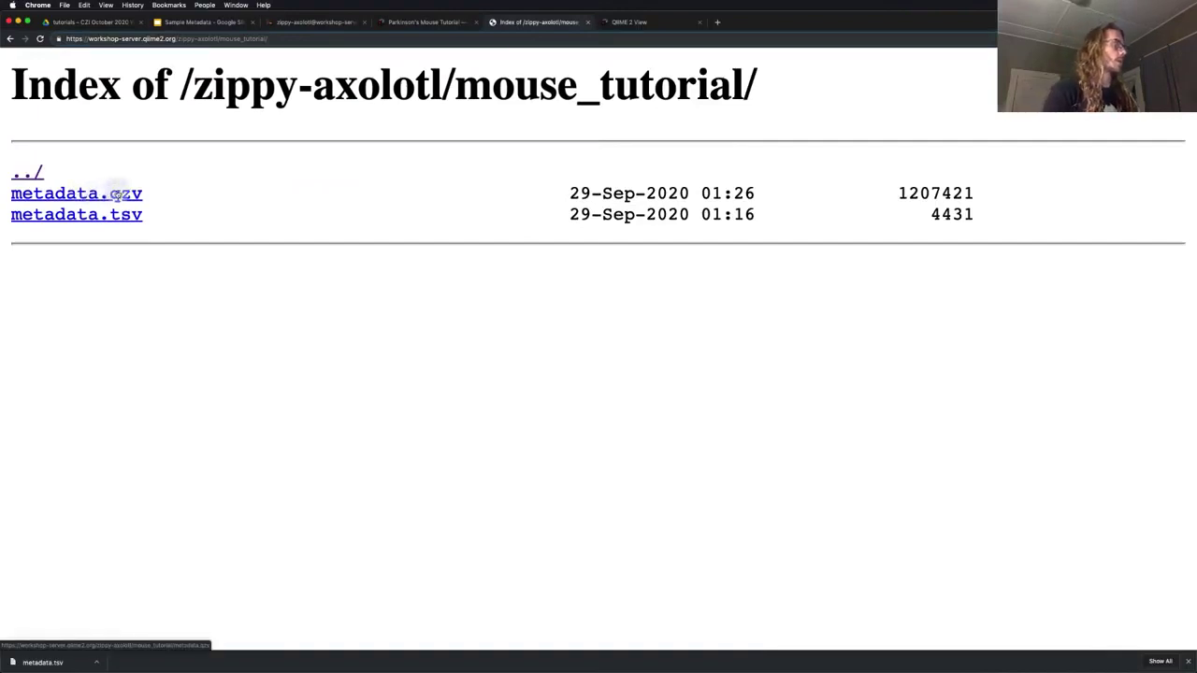
{"action": "right_click", "coordinate": [124, 193]}
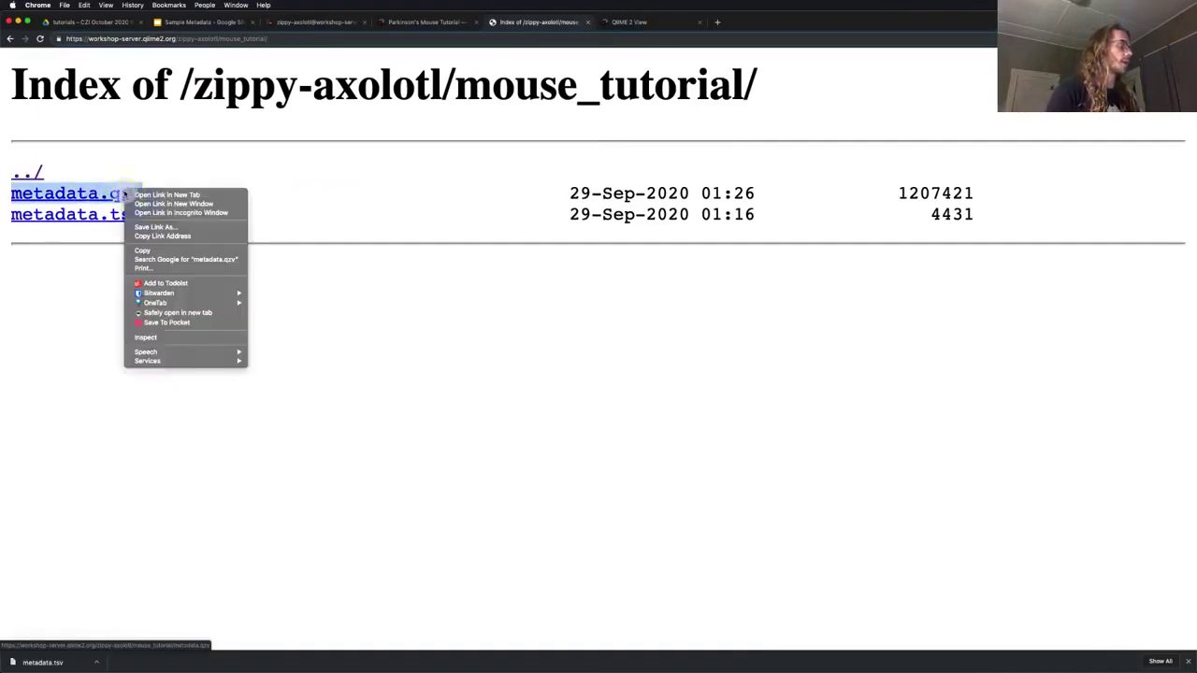
Step: Copy the metadata.qzv link address and bring the QIIME 2 View page to the front
{"action": "left_click", "coordinate": [196, 239]}
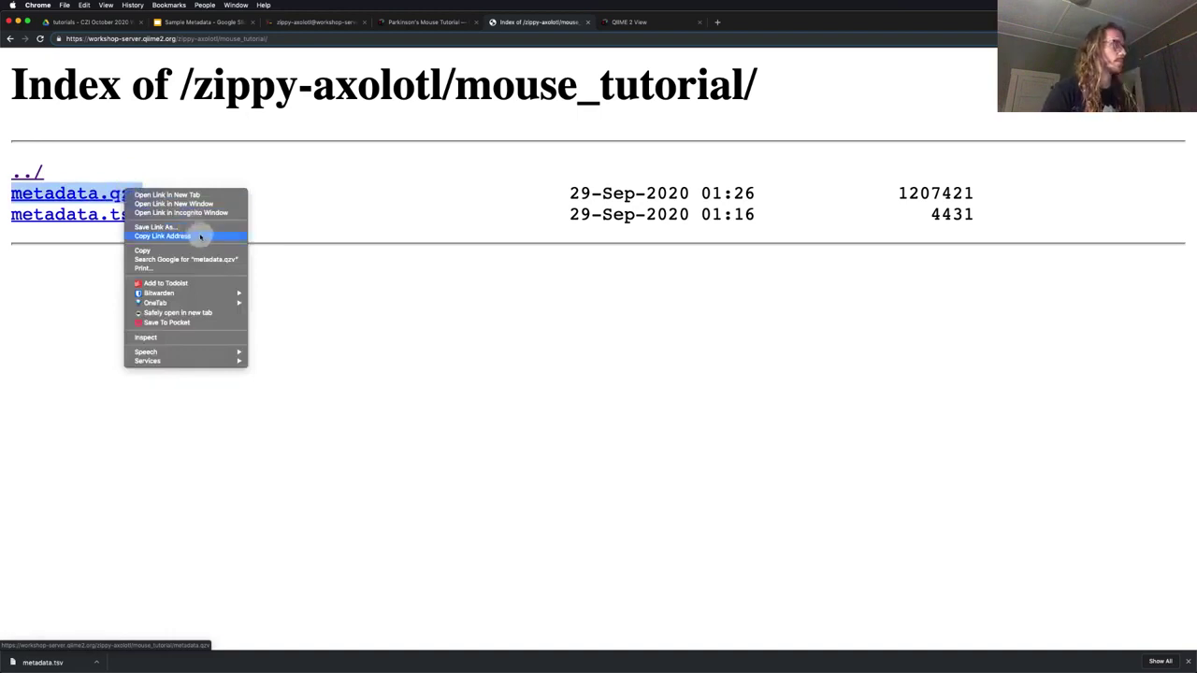
{"action": "left_click", "coordinate": [199, 237]}
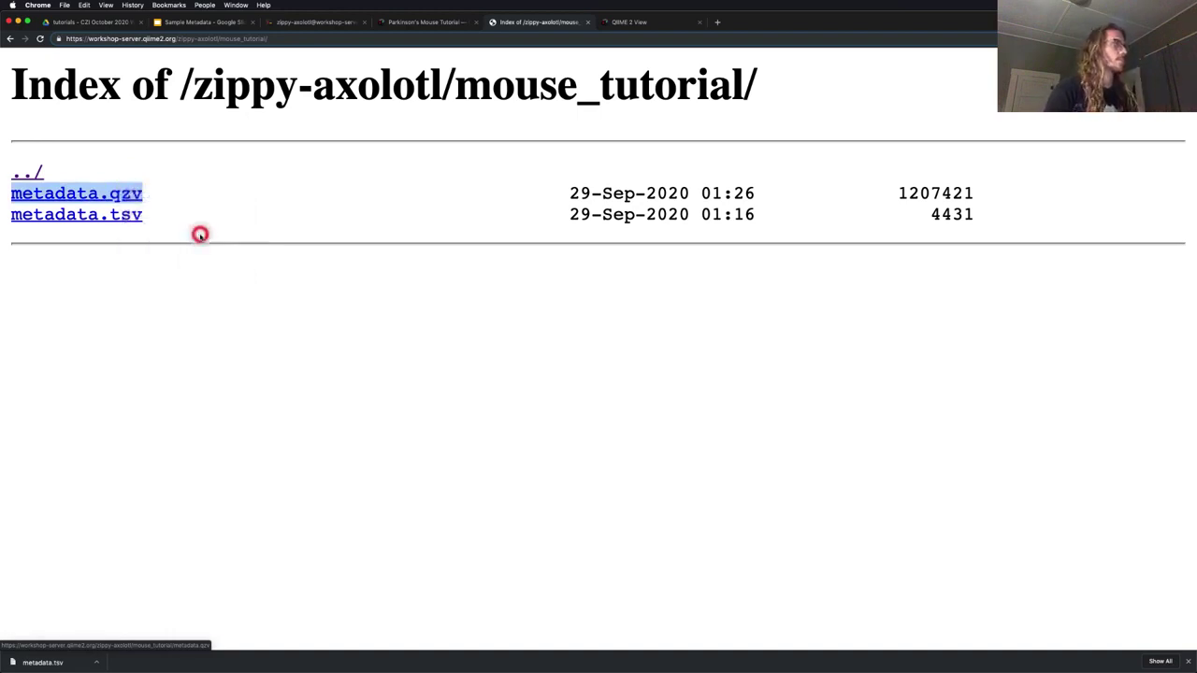
{"action": "left_click", "coordinate": [640, 23]}
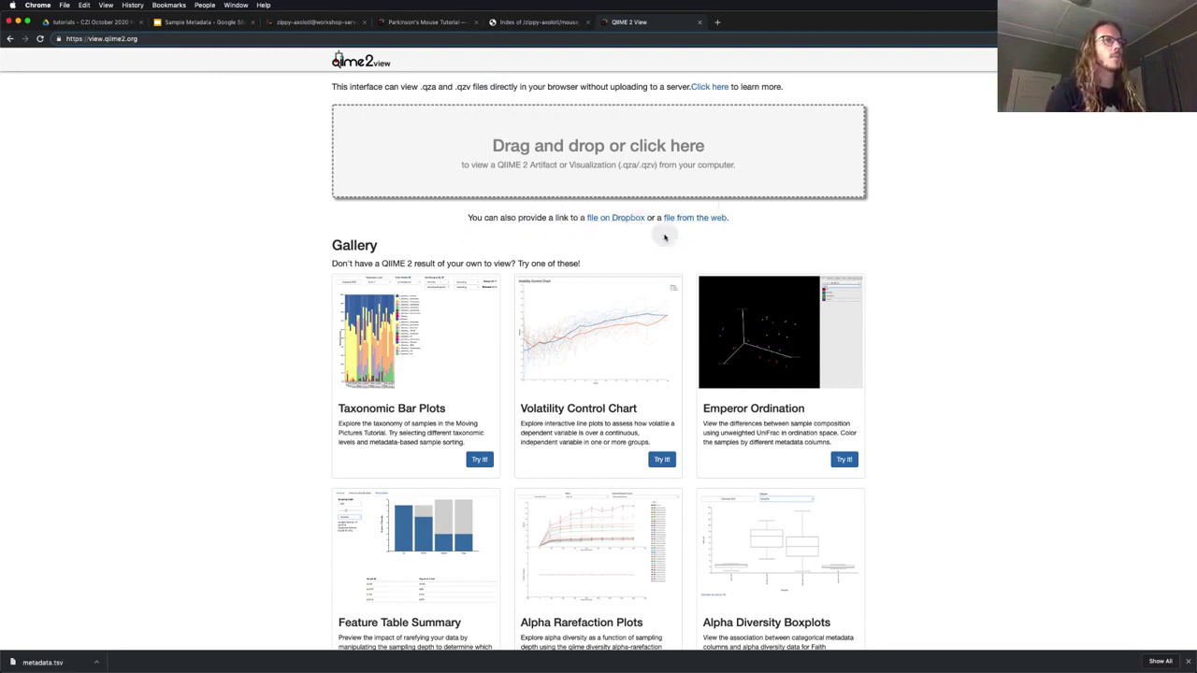
Step: Load metadata.qzv into QIIME 2 View from the pasted workshop-server web link
{"action": "left_click", "coordinate": [711, 218]}
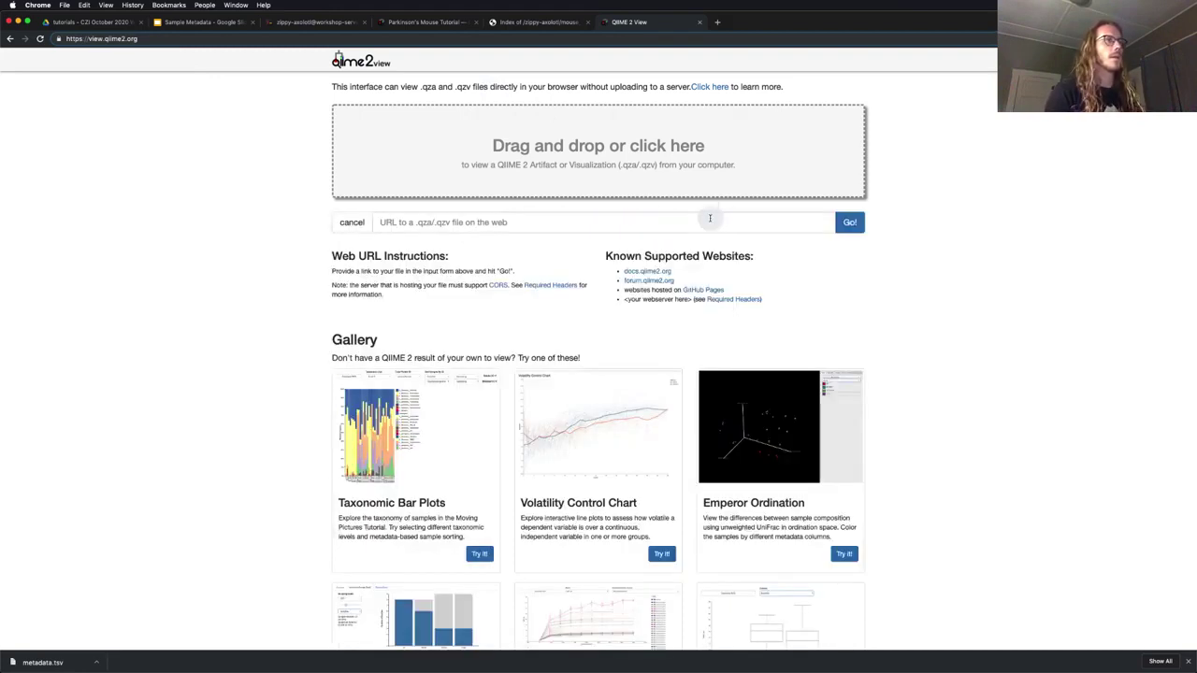
{"action": "right_click", "coordinate": [590, 219]}
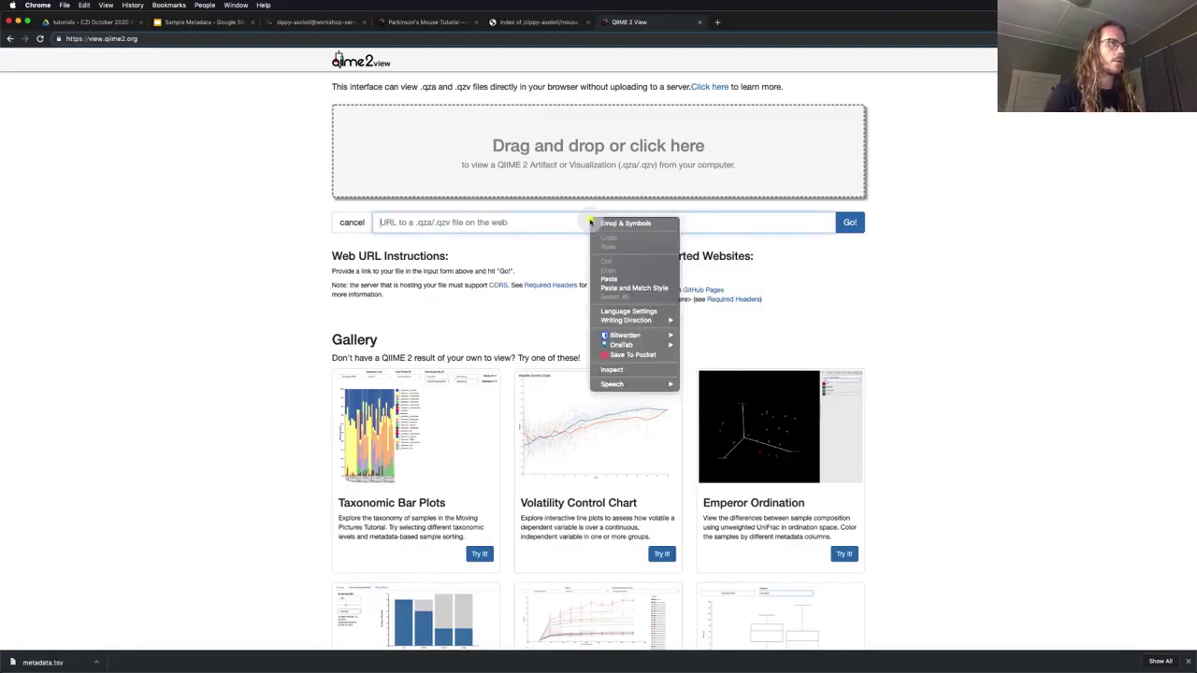
{"action": "left_click", "coordinate": [643, 281]}
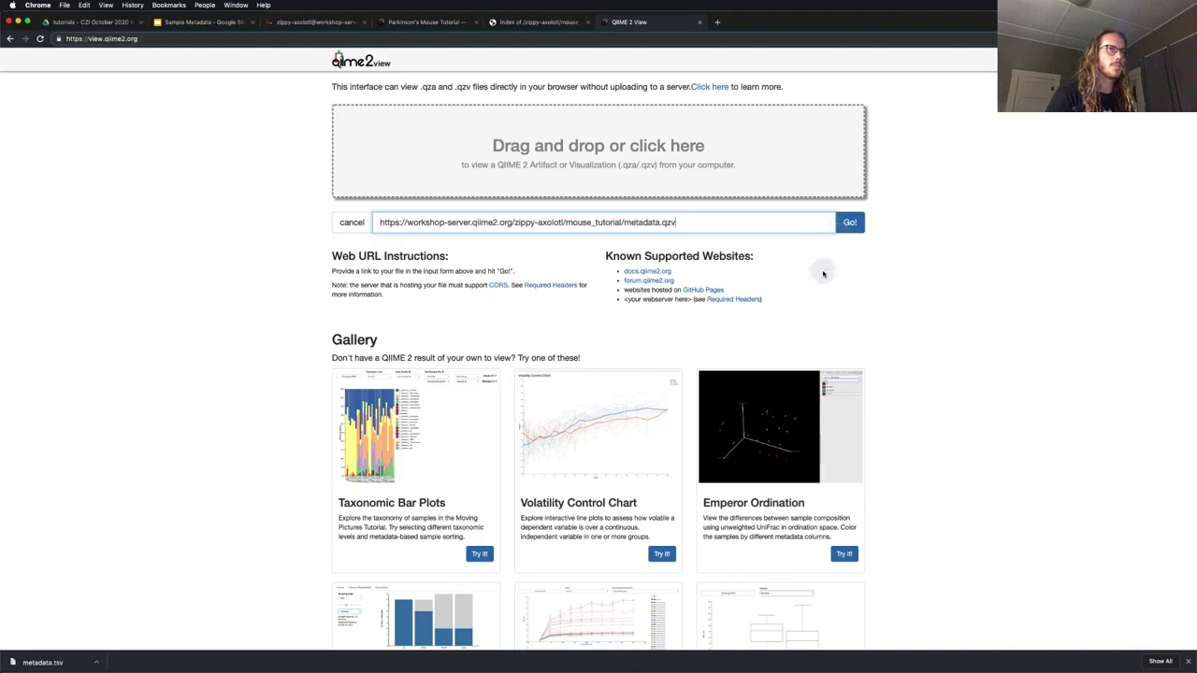
{"action": "left_click", "coordinate": [851, 227]}
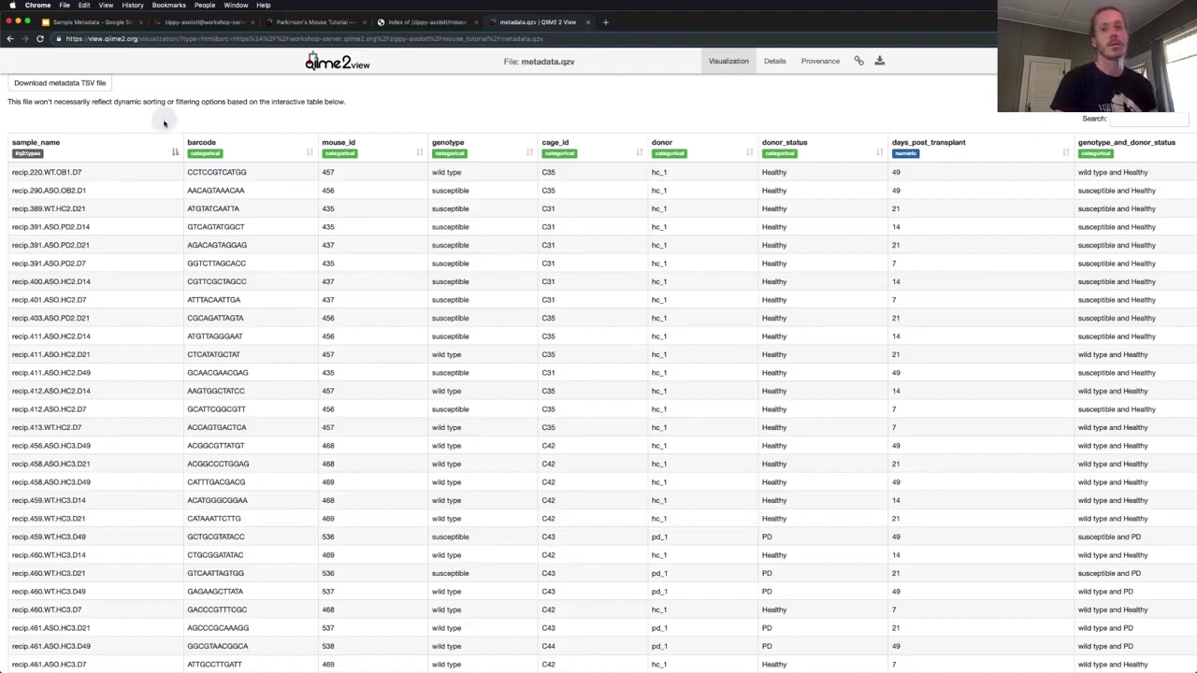
Step: Sort the metadata table by barcode, mouse_id and genotype, each in both directions
{"action": "left_click", "coordinate": [308, 153]}
{"action": "left_click", "coordinate": [308, 153]}
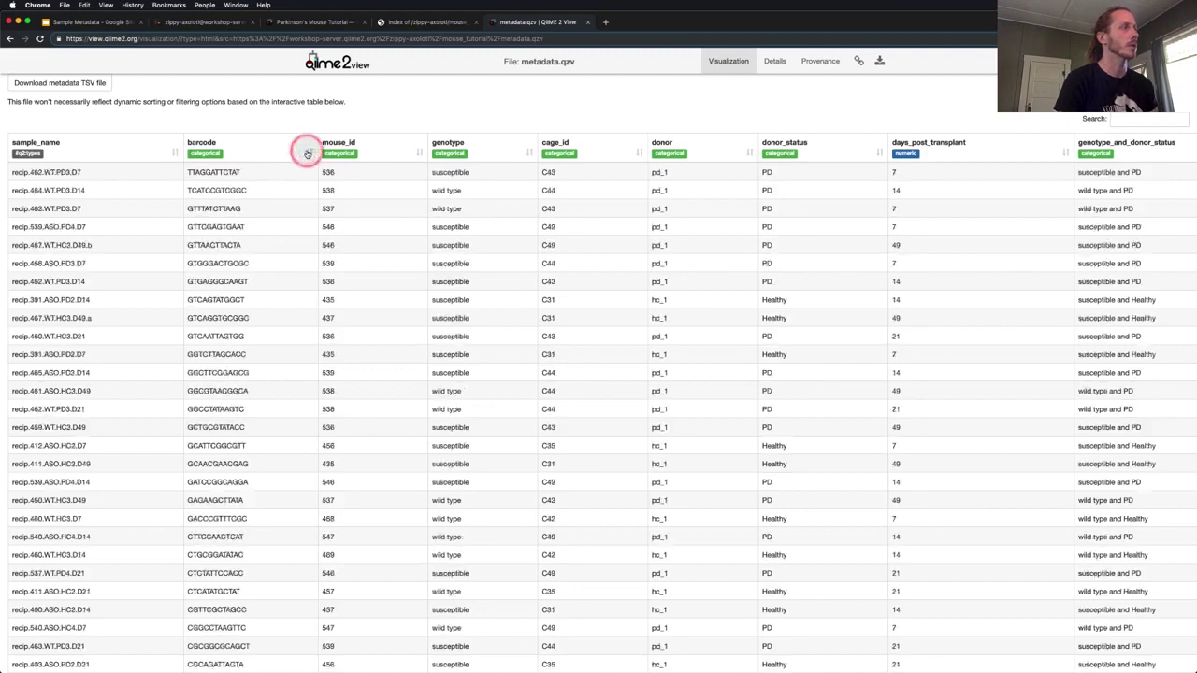
{"action": "left_click", "coordinate": [418, 157]}
{"action": "left_click", "coordinate": [418, 156]}
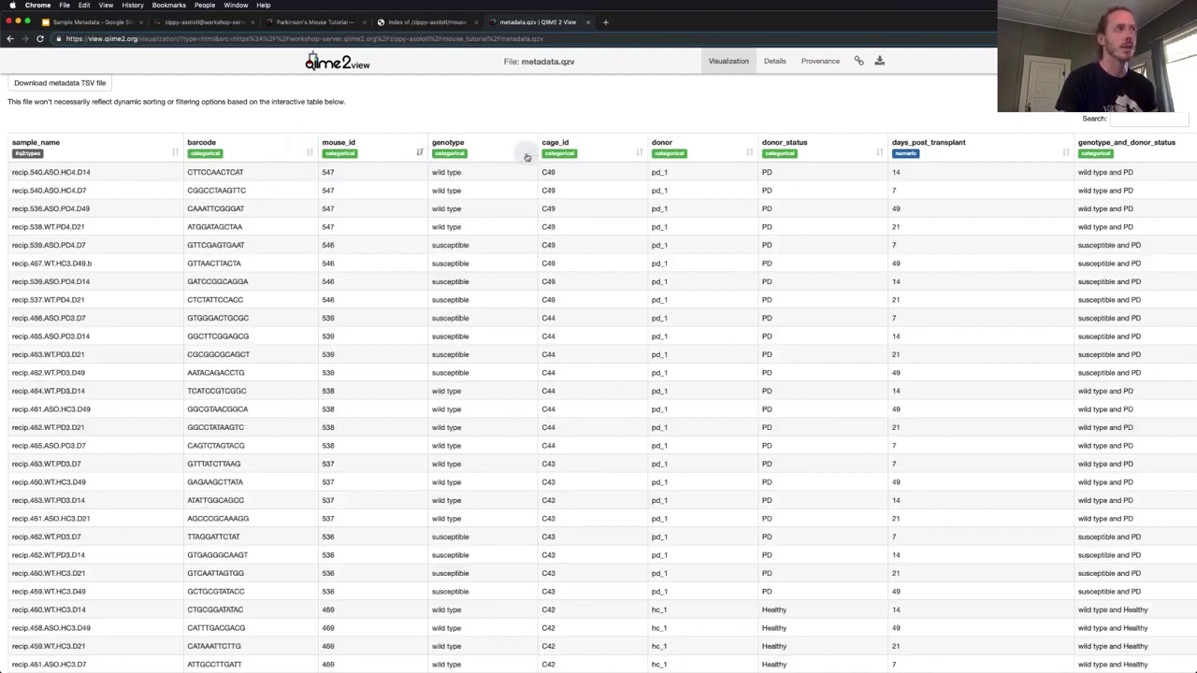
{"action": "left_click", "coordinate": [528, 154]}
{"action": "left_click", "coordinate": [528, 154]}
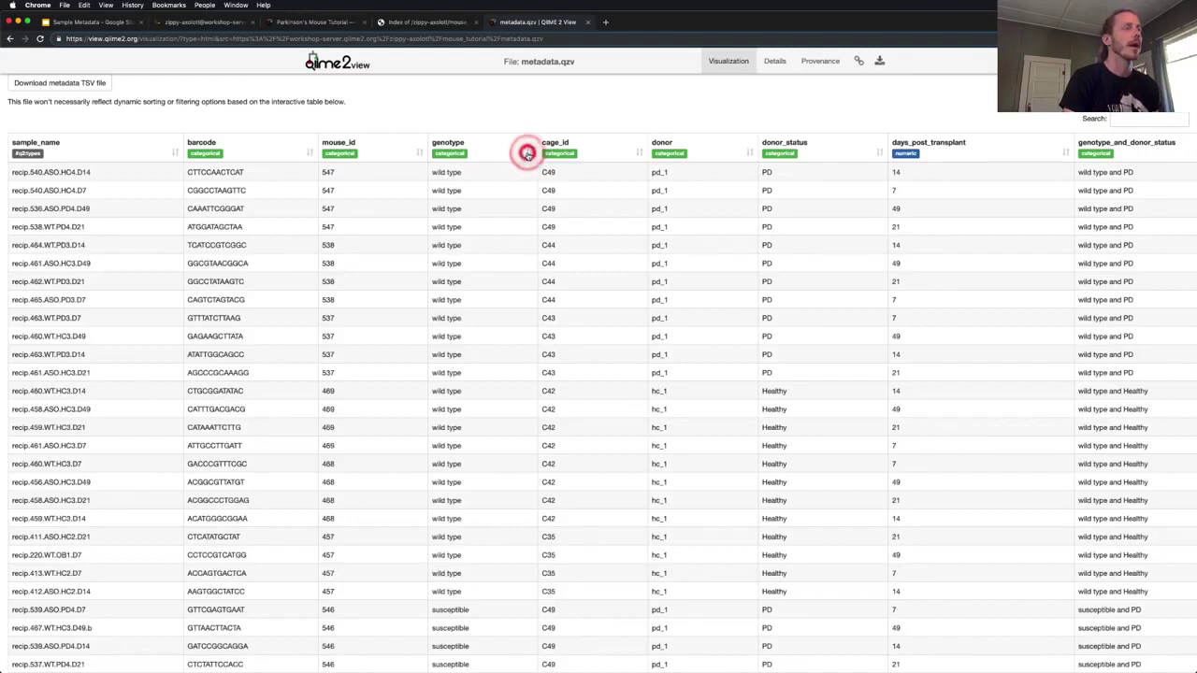
Step: Re-sort the table by genotype so the wild type rows end up on top
{"action": "left_click", "coordinate": [460, 171]}
{"action": "left_click", "coordinate": [449, 234]}
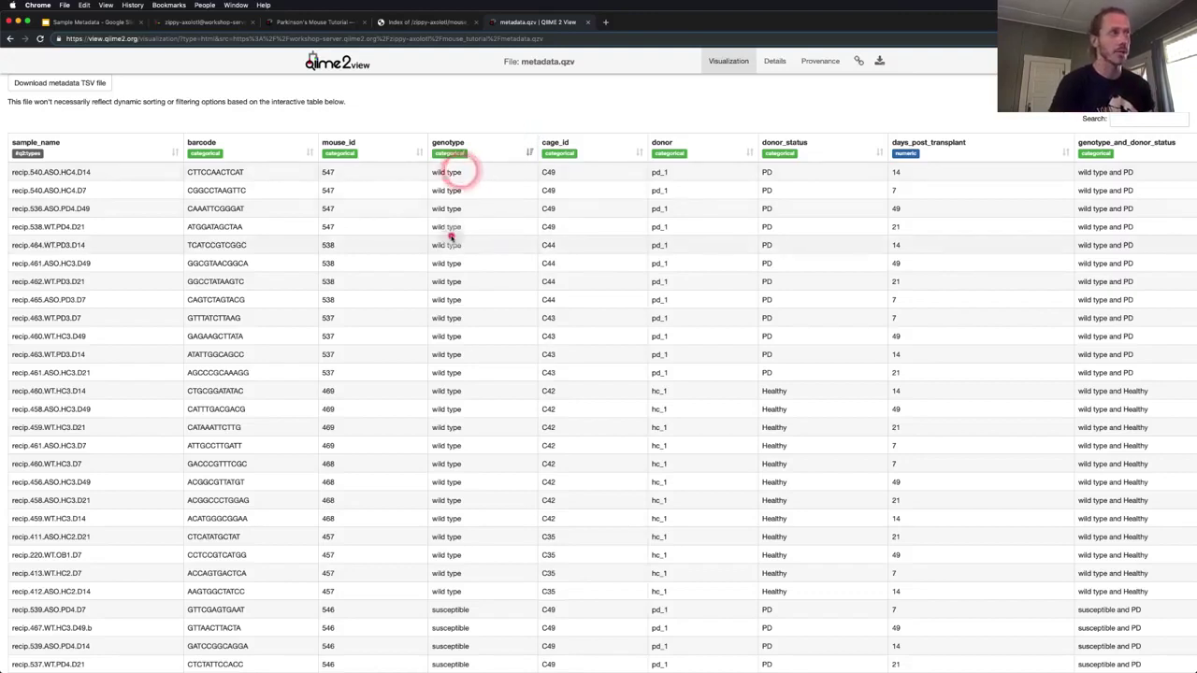
{"action": "left_click", "coordinate": [451, 265]}
{"action": "left_click", "coordinate": [452, 271]}
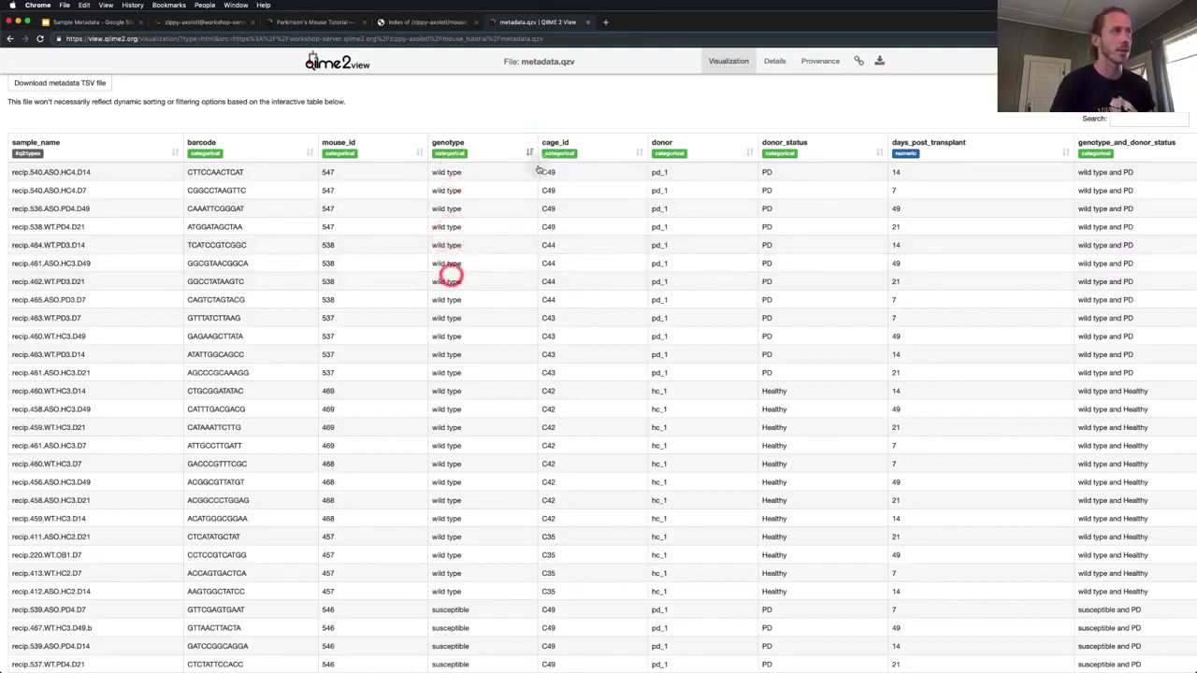
{"action": "left_click", "coordinate": [527, 153]}
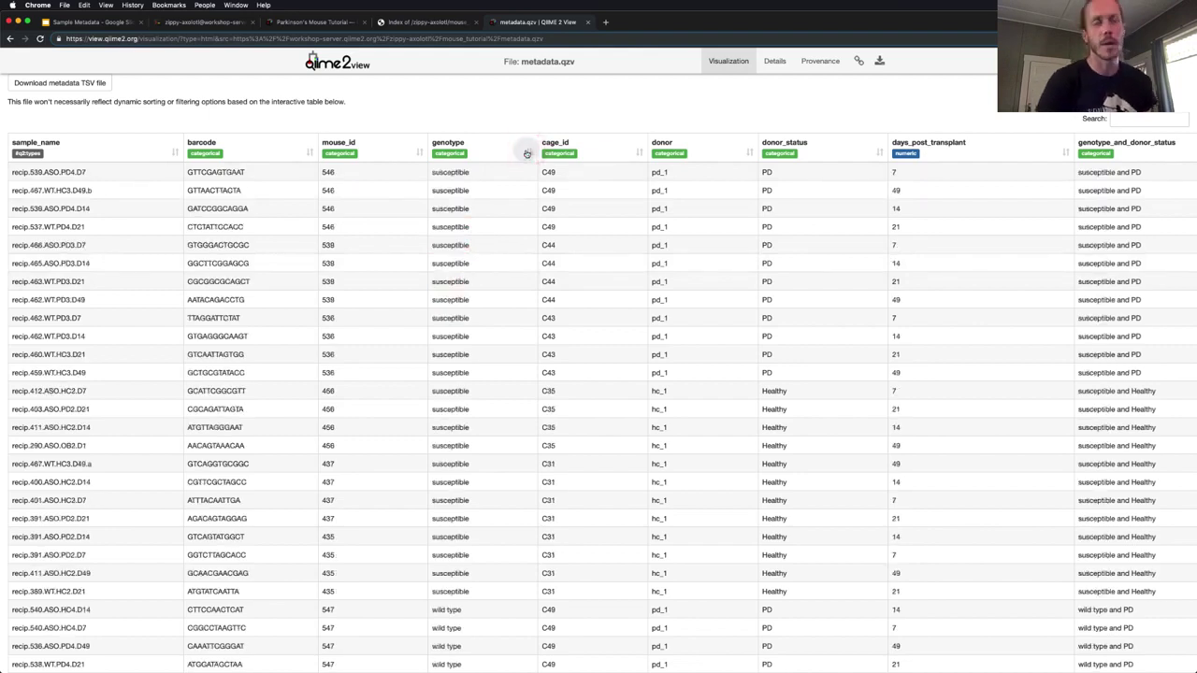
{"action": "left_click", "coordinate": [528, 152]}
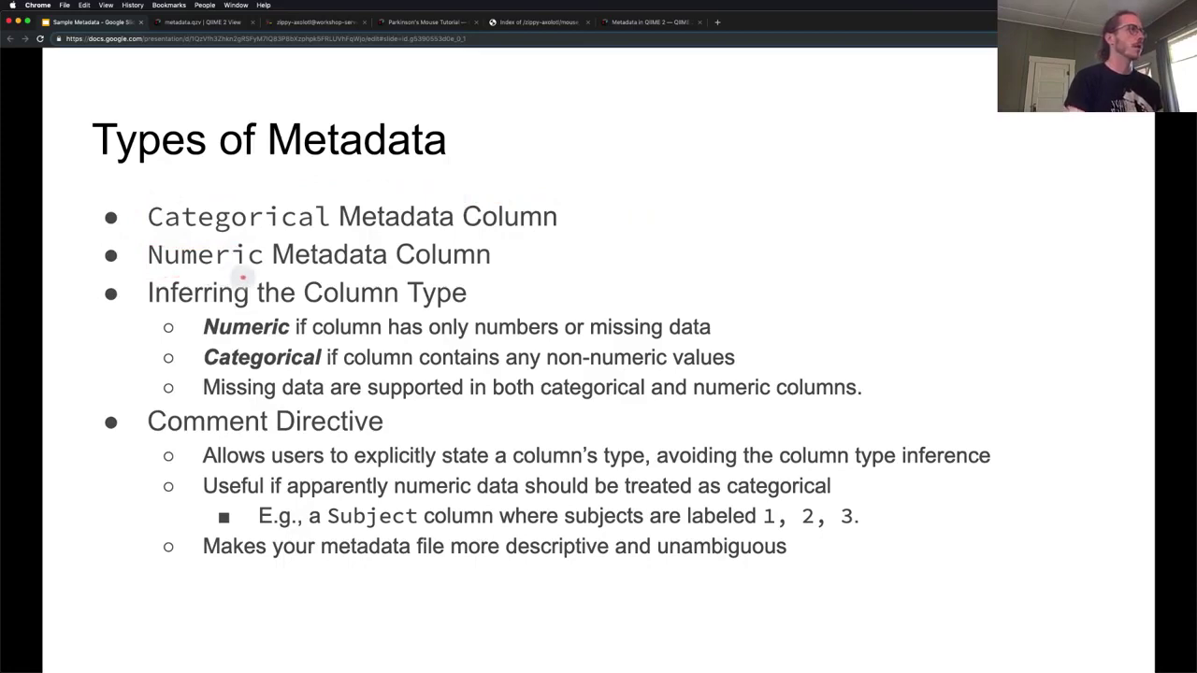
Step: Switch back to the genotype-sorted metadata.qzv table with column types under each header
{"action": "key", "text": "ctrl+Tab"}
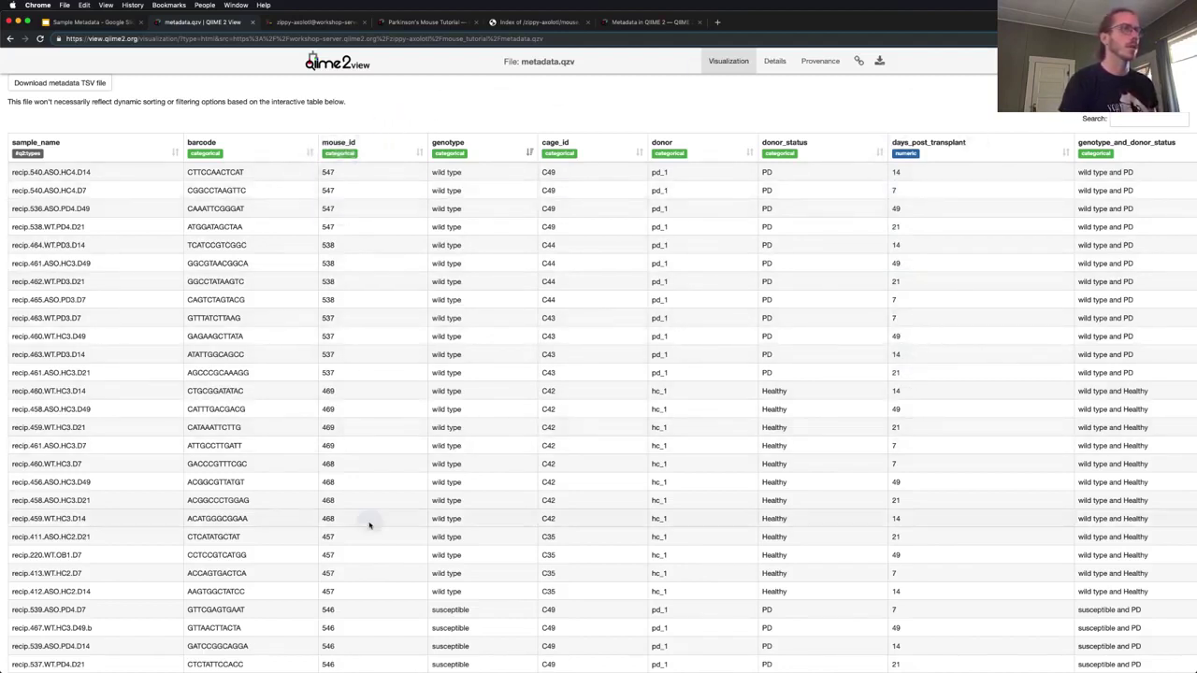
Step: Return to the Types of Metadata slide in Google Slides
{"action": "left_click", "coordinate": [93, 22]}
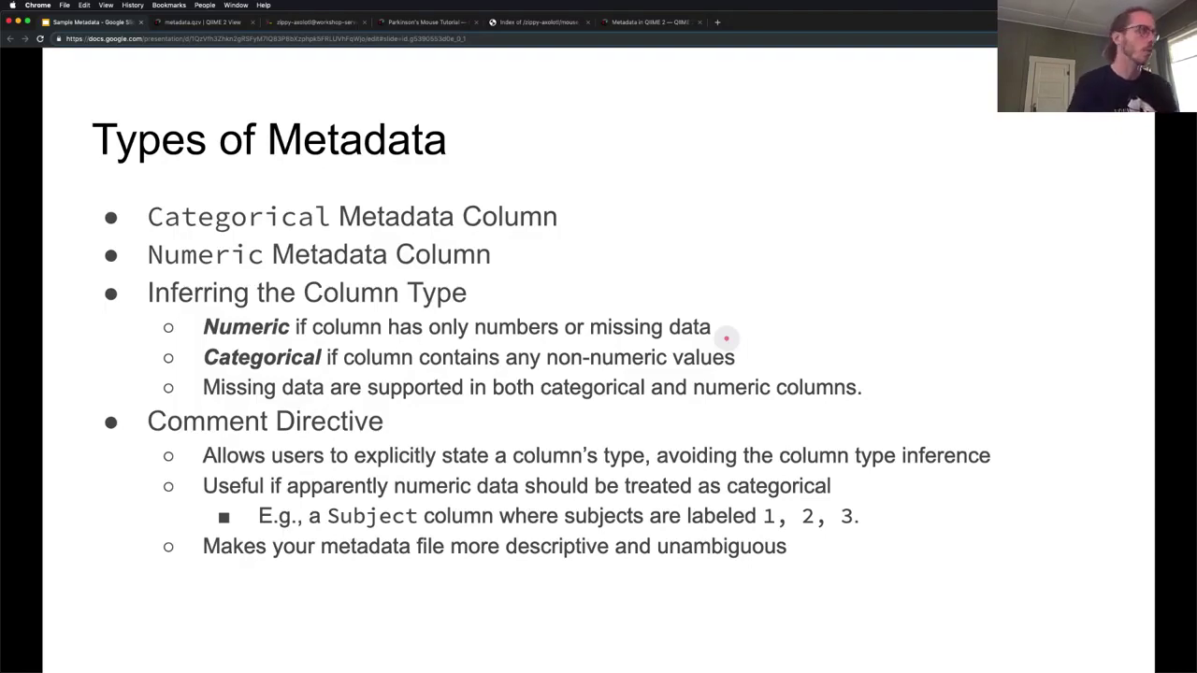
Step: Bring the metadata.qzv table with its categorical and numeric column types back into view
{"action": "key", "text": "ctrl+Tab"}
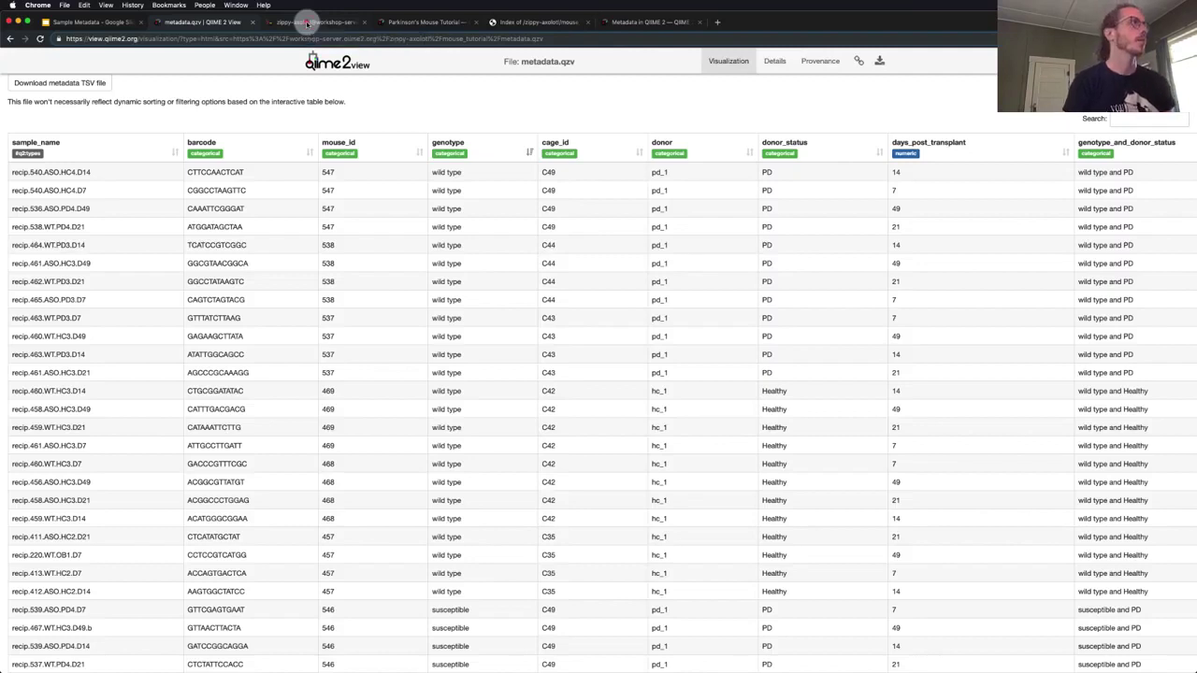
Step: Open metadata.tsv with less in the remote terminal to show its #q2:types row
{"action": "left_click", "coordinate": [307, 22]}
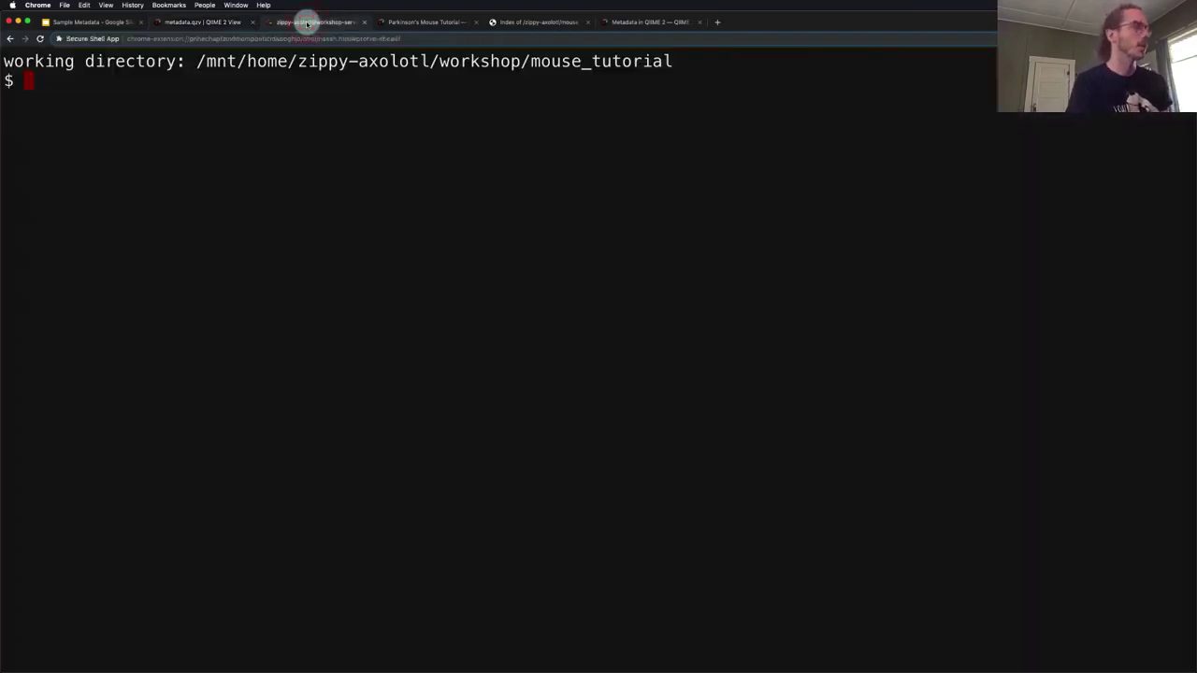
{"action": "type", "text": "l"}
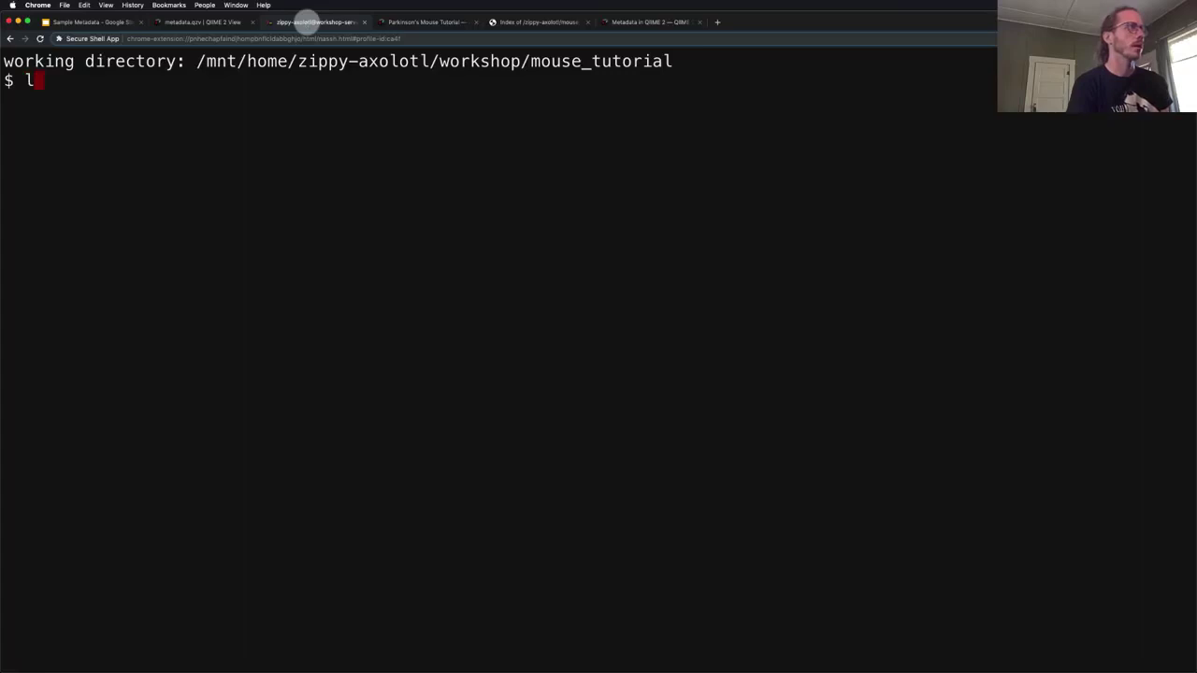
{"action": "type", "text": "ess metadata."}
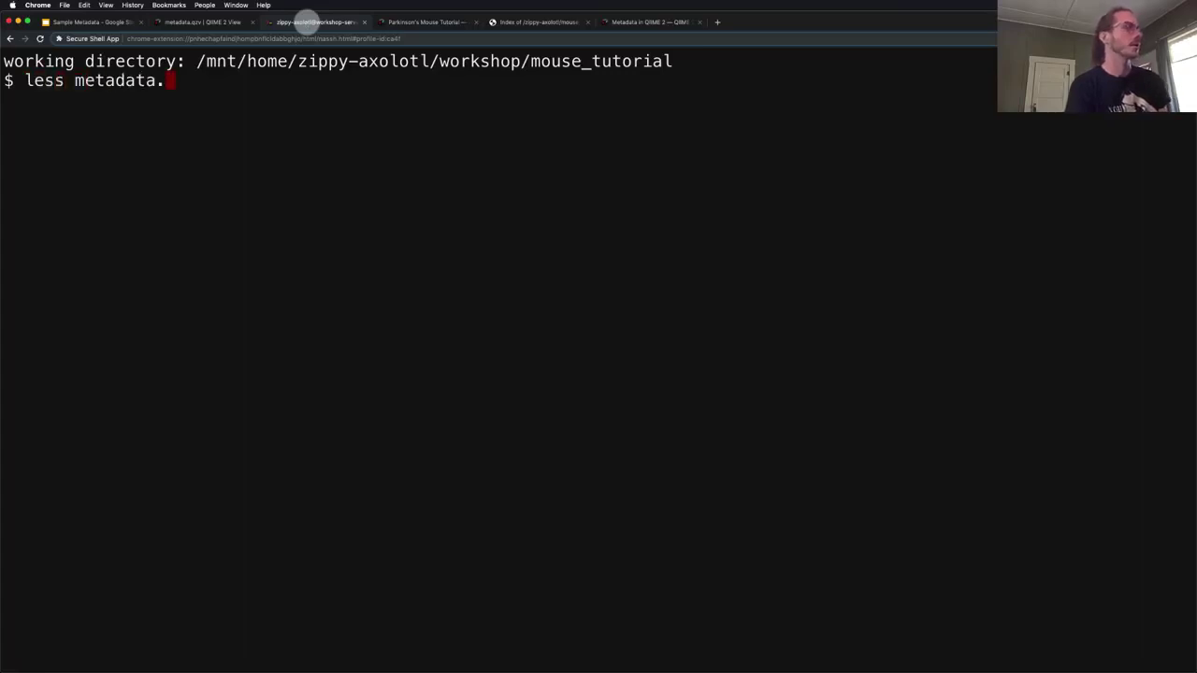
{"action": "type", "text": "t"}
{"action": "key", "text": "Tab"}
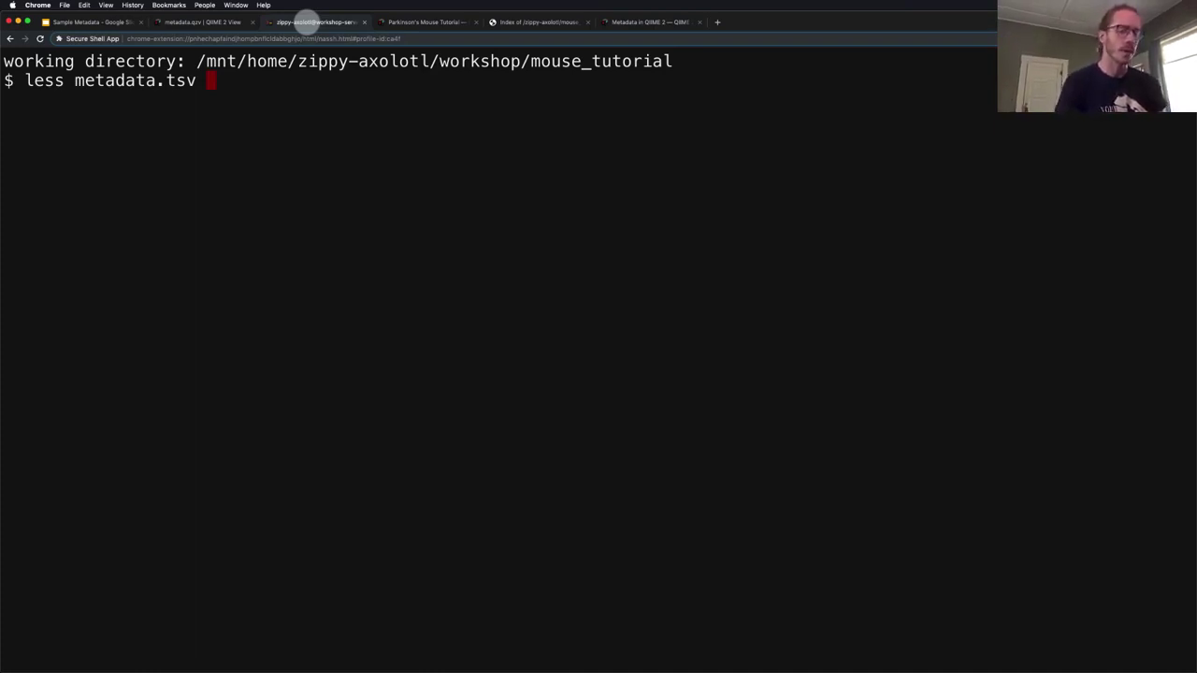
{"action": "key", "text": "Return"}
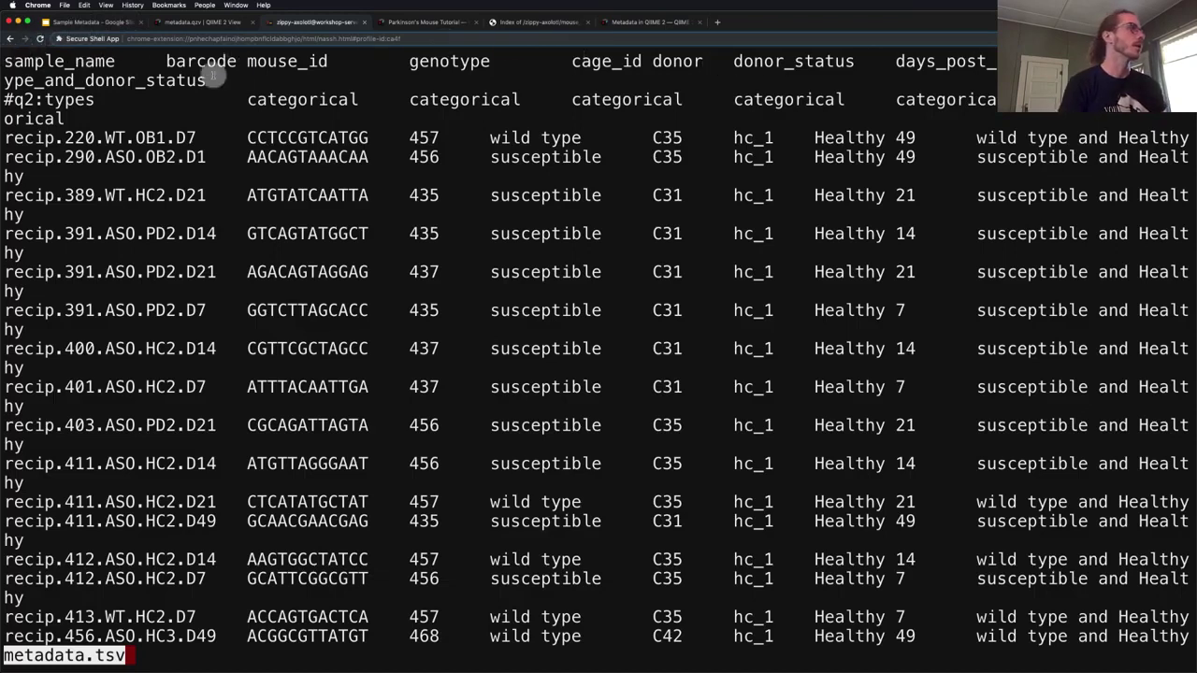
Step: Flip between the metadata.tsv pager and the metadata.qzv table to compare them, ending on the table
{"action": "left_click", "coordinate": [206, 20]}
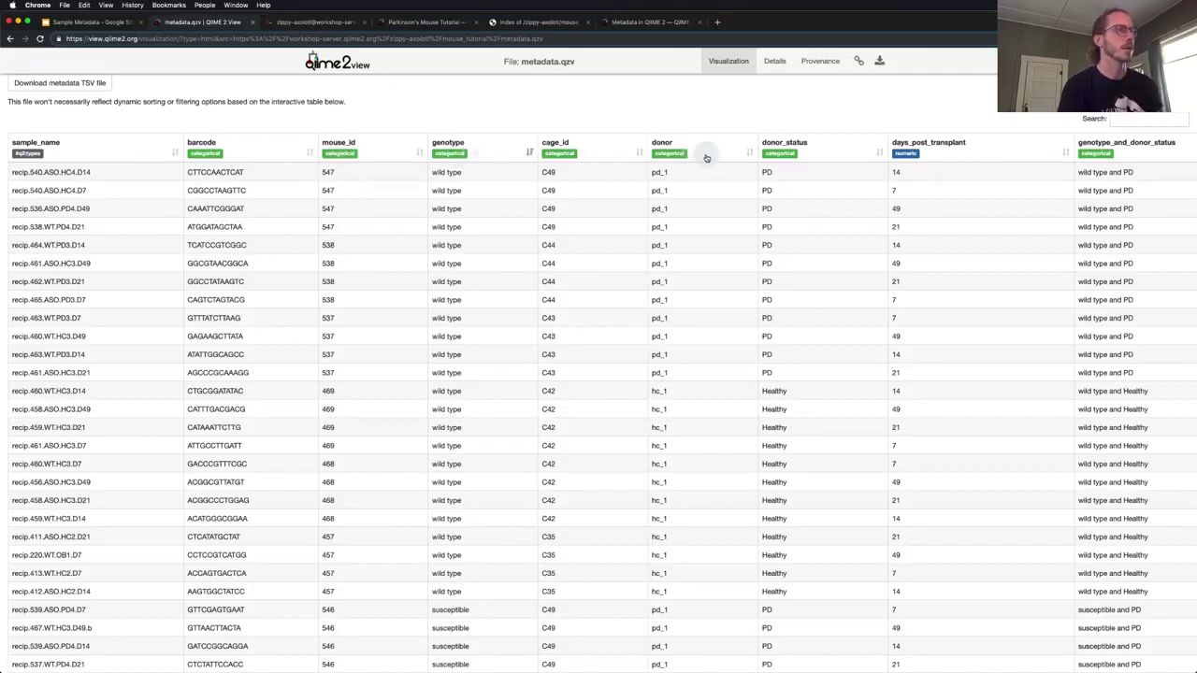
{"action": "key", "text": "ctrl+Tab"}
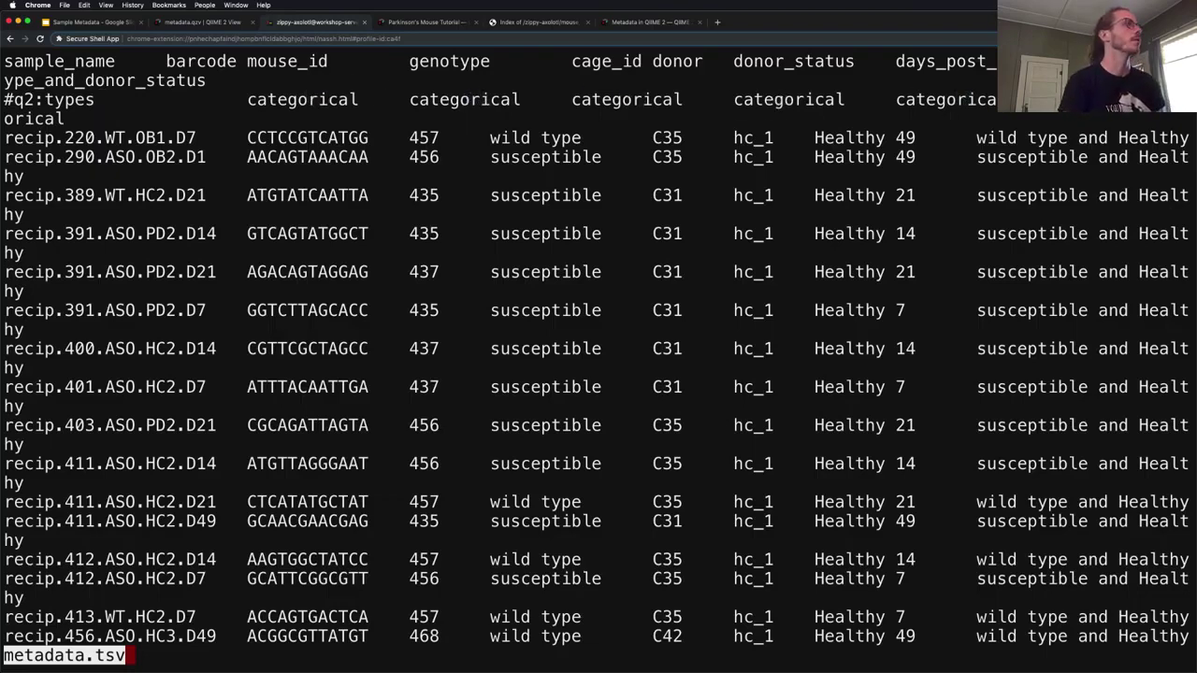
{"action": "key", "text": "ctrl+shift+Tab"}
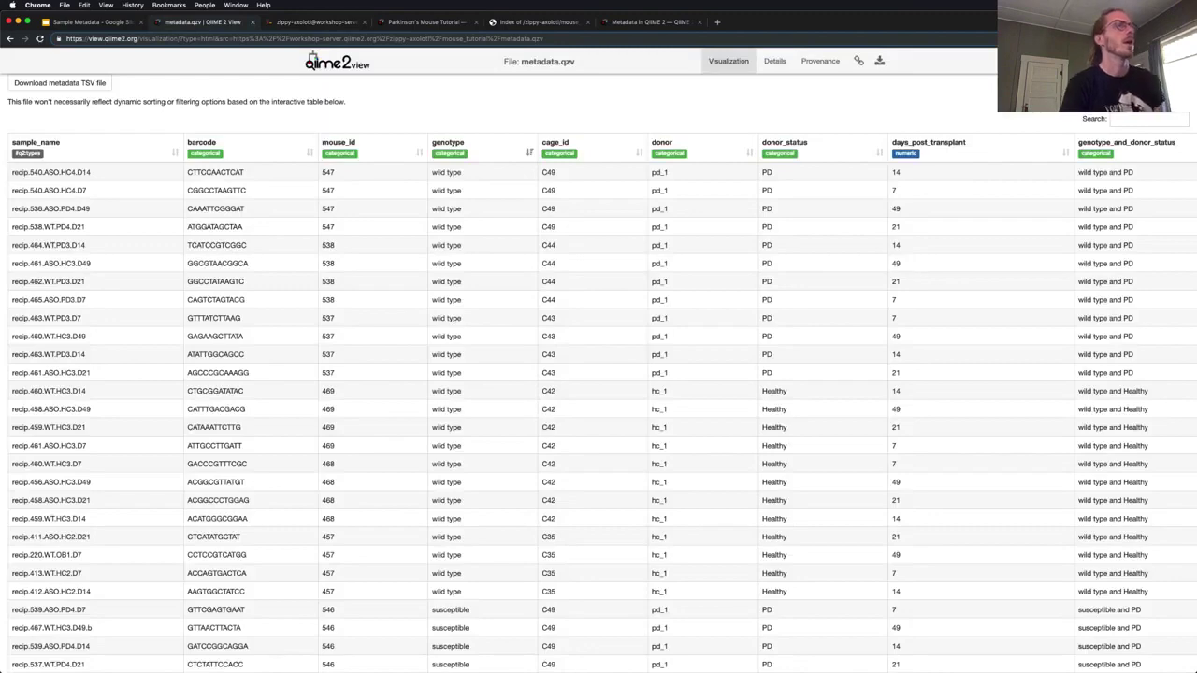
{"action": "key", "text": "ctrl+Tab"}
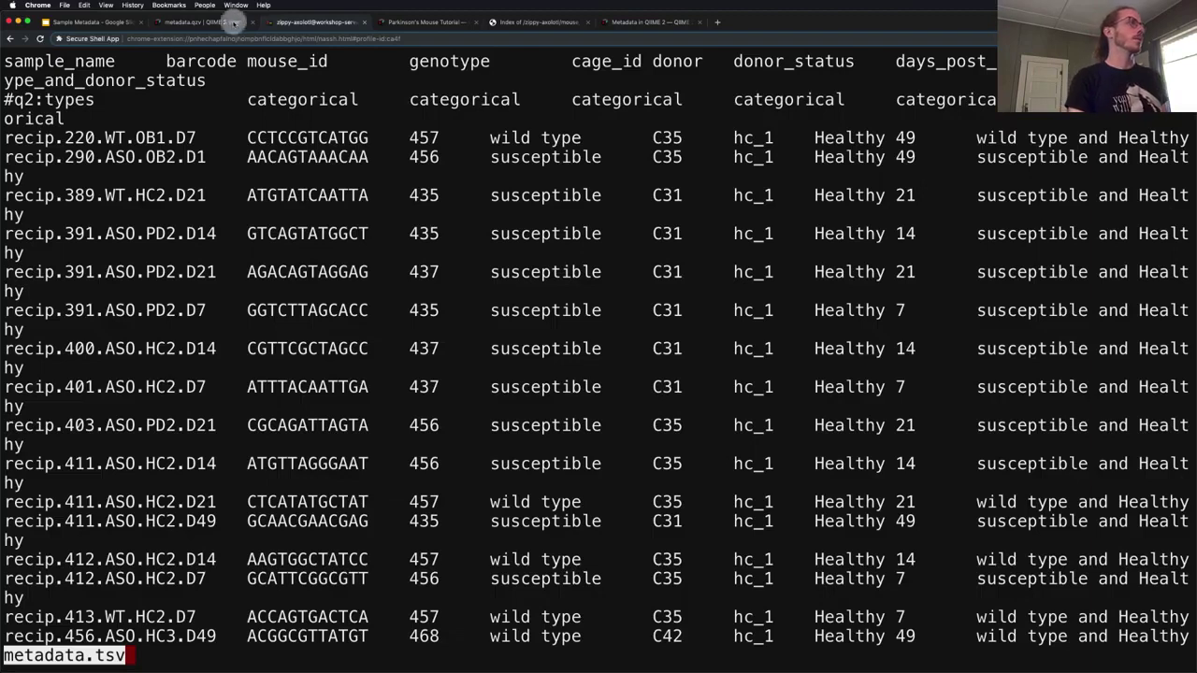
{"action": "left_click", "coordinate": [214, 22]}
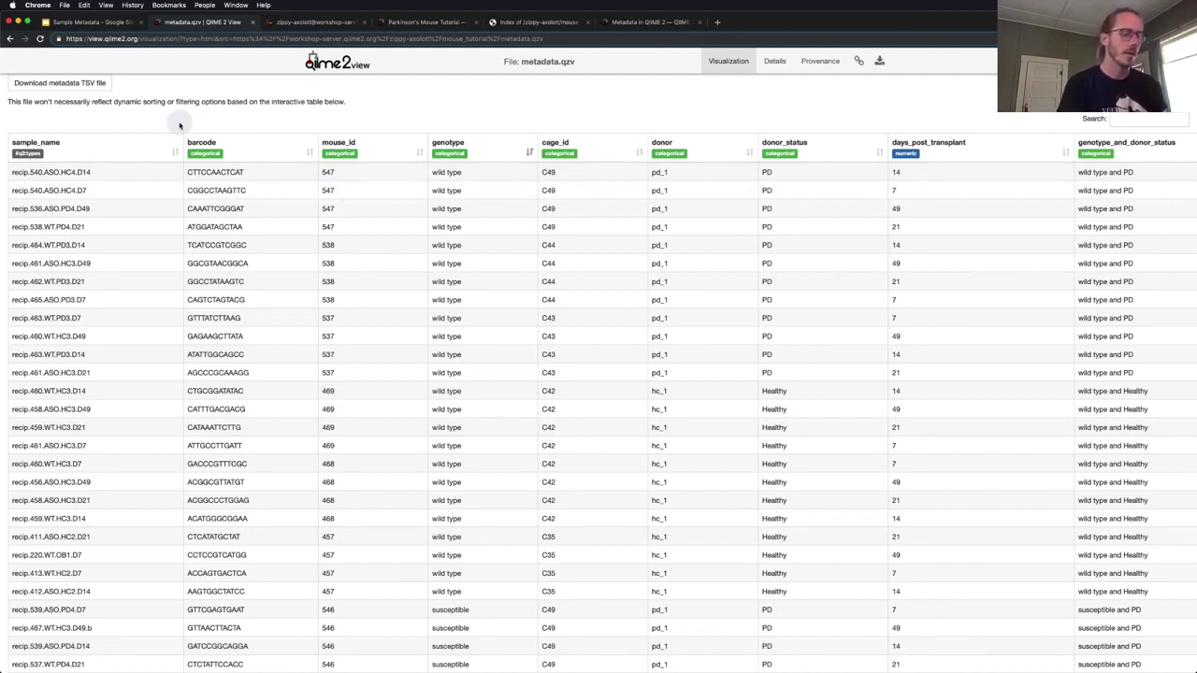
Step: Present the Types of Metadata slide, then bring up the QIIME 2 2020.8 documentation home page
{"action": "key", "text": "ctrl+shift+Tab"}
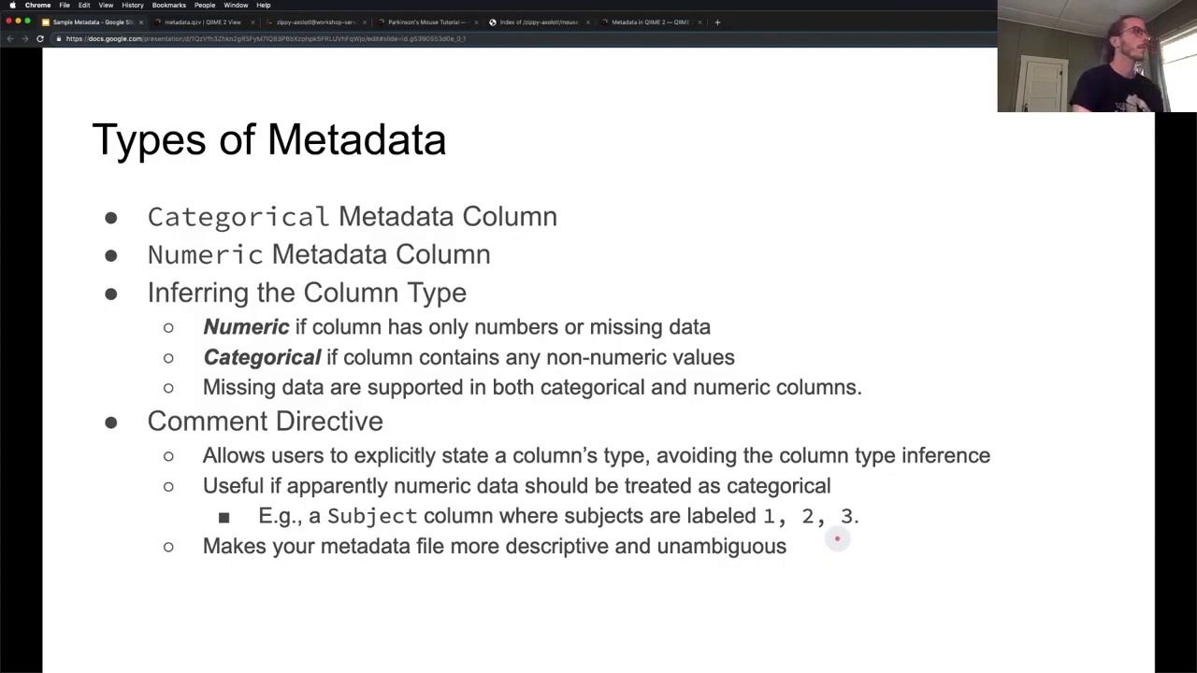
{"action": "key", "text": "super+alt+2"}
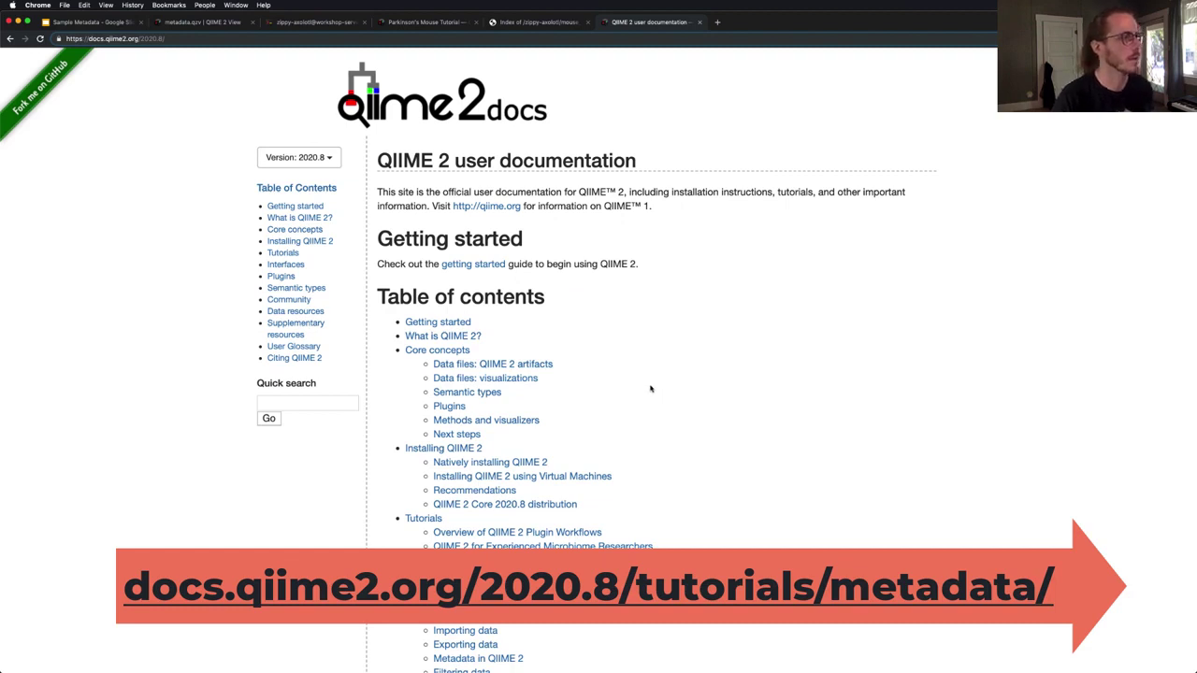
Step: Follow the 'Metadata in QIIME 2' link in the docs' Tutorials list
{"action": "scroll", "coordinate": [651, 388], "scroll_direction": "down", "scroll_amount": 5}
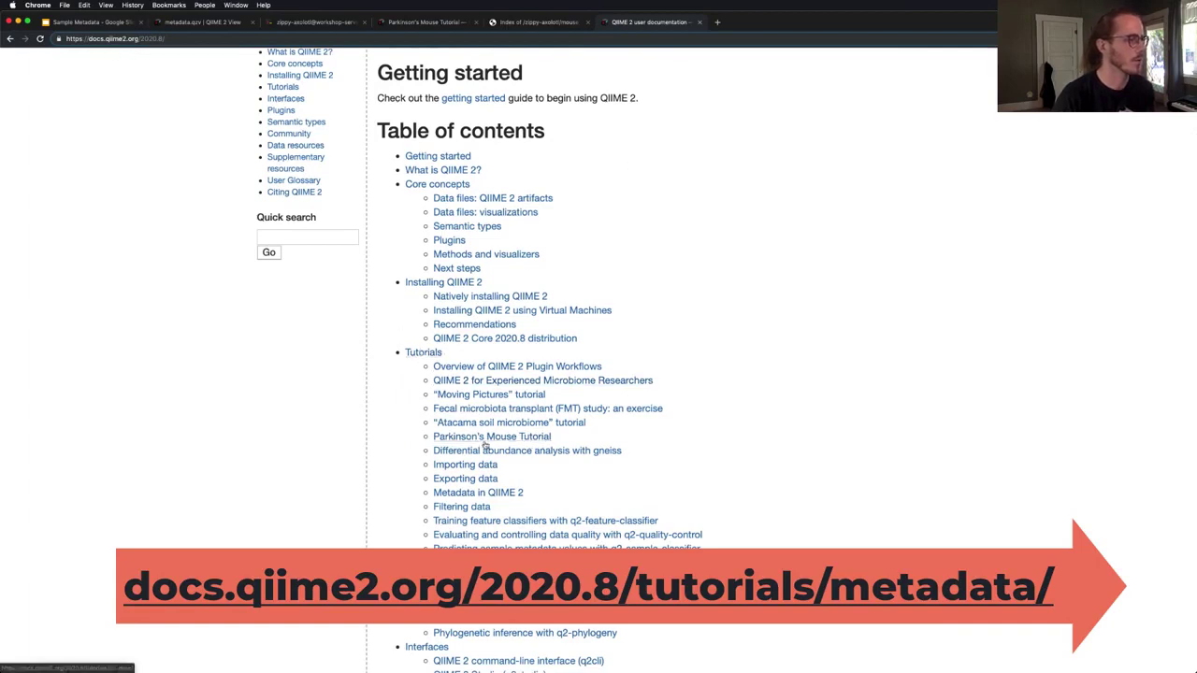
{"action": "left_click", "coordinate": [509, 493]}
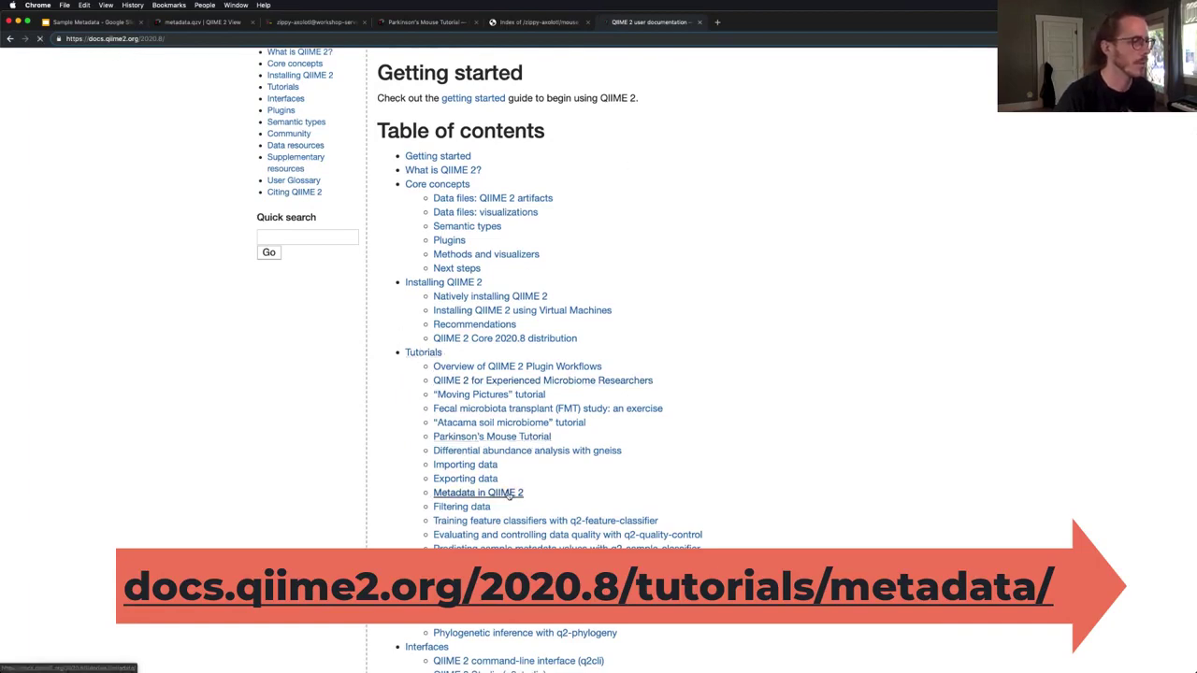